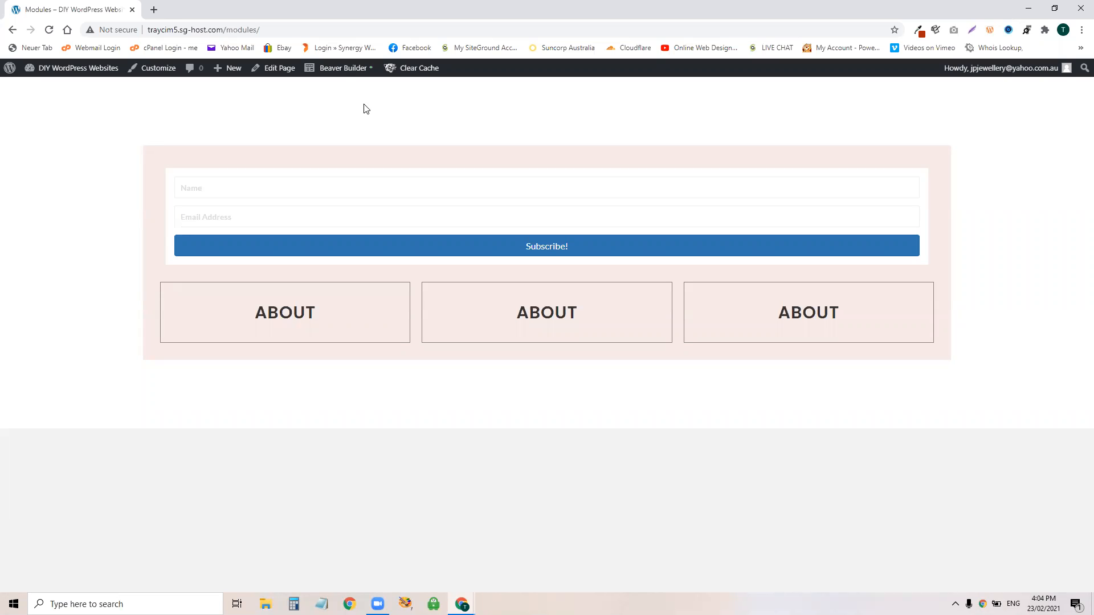
Step: Launch Beaver Builder on the Modules page from the WordPress admin bar
{"action": "left_click", "coordinate": [354, 69]}
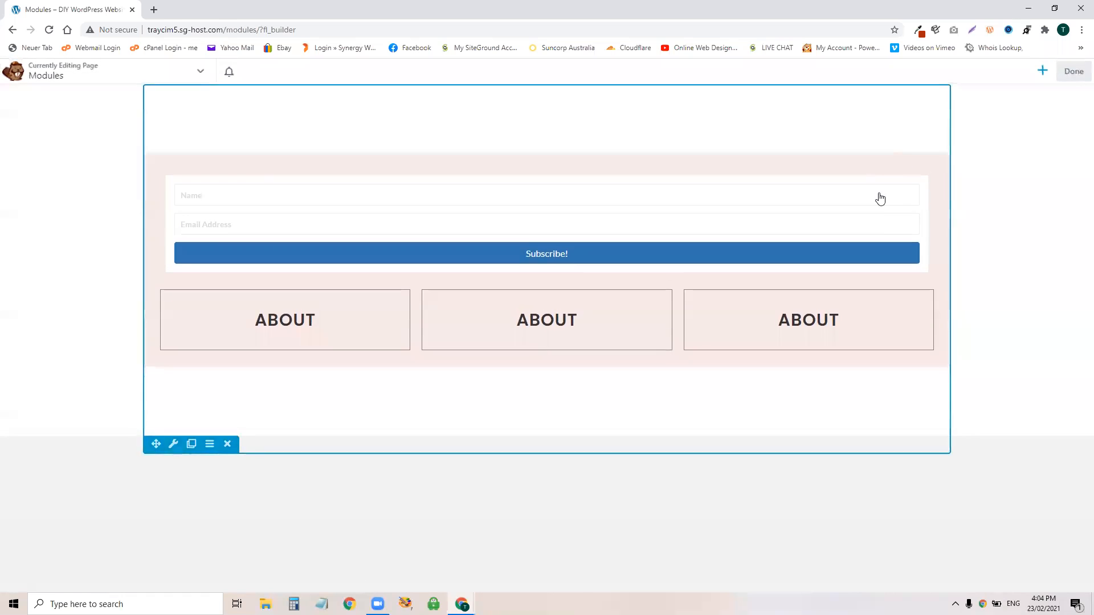
Step: Open the Subscribe Form settings and move the settings panel aside
{"action": "left_click", "coordinate": [566, 219]}
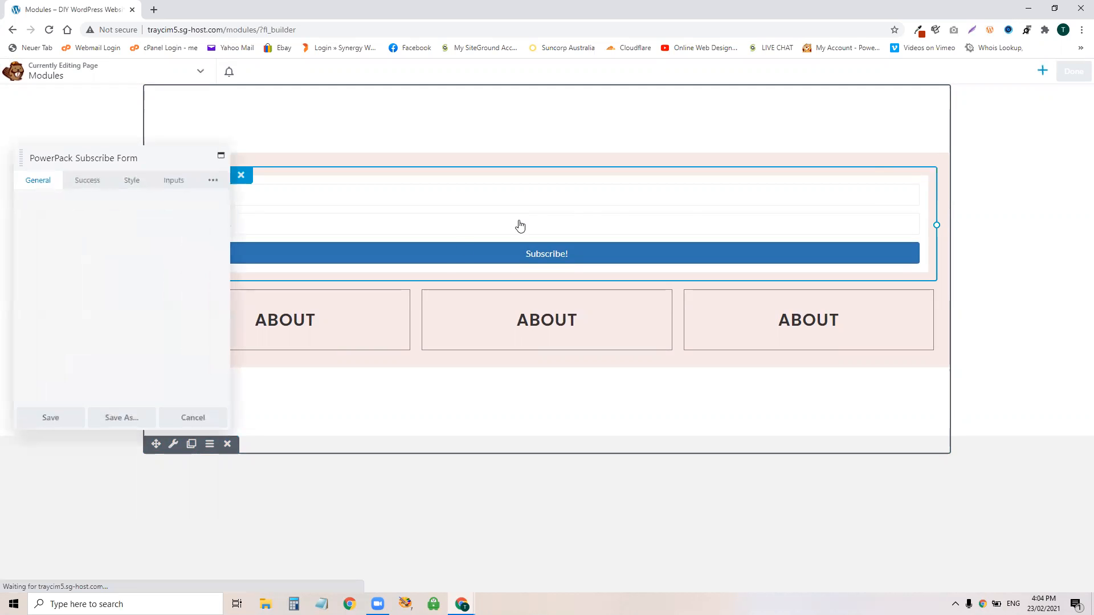
{"action": "left_click", "coordinate": [60, 420]}
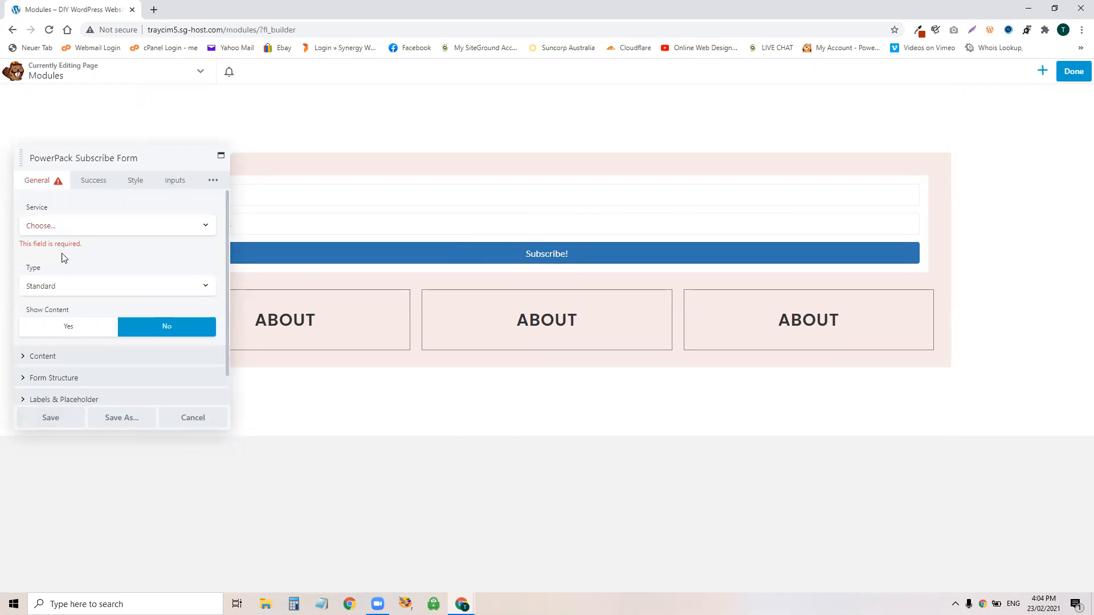
{"action": "left_click_drag", "start_coordinate": [123, 155], "coordinate": [871, 276]}
{"action": "left_click_drag", "start_coordinate": [936, 225], "coordinate": [861, 259]}
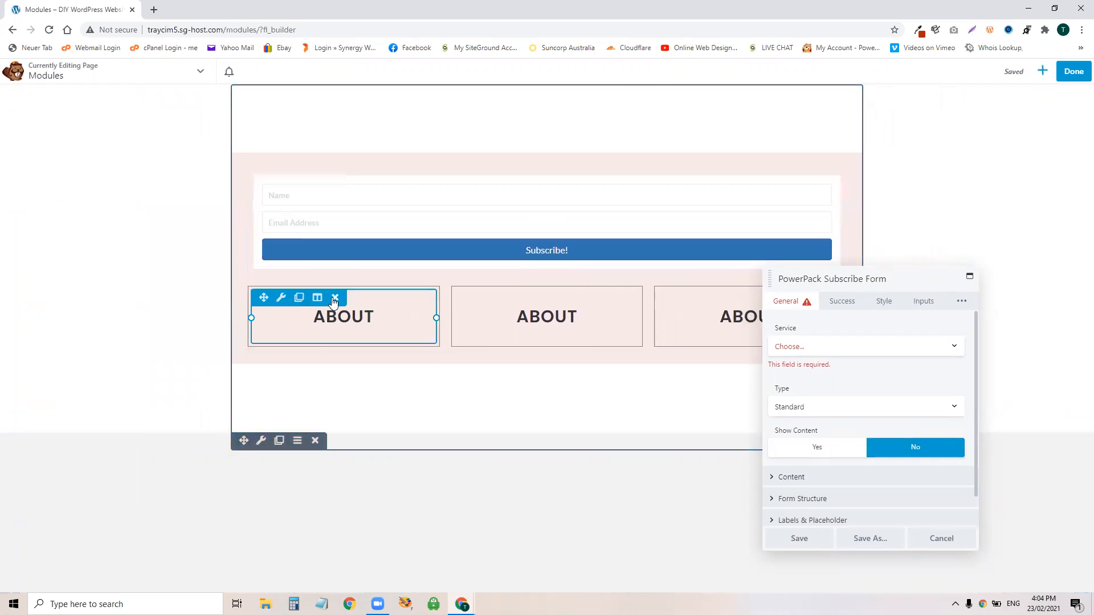
Step: Delete the three ABOUT boxes, confirming each, then remove their empty row
{"action": "left_click", "coordinate": [334, 296]}
{"action": "left_click", "coordinate": [594, 98]}
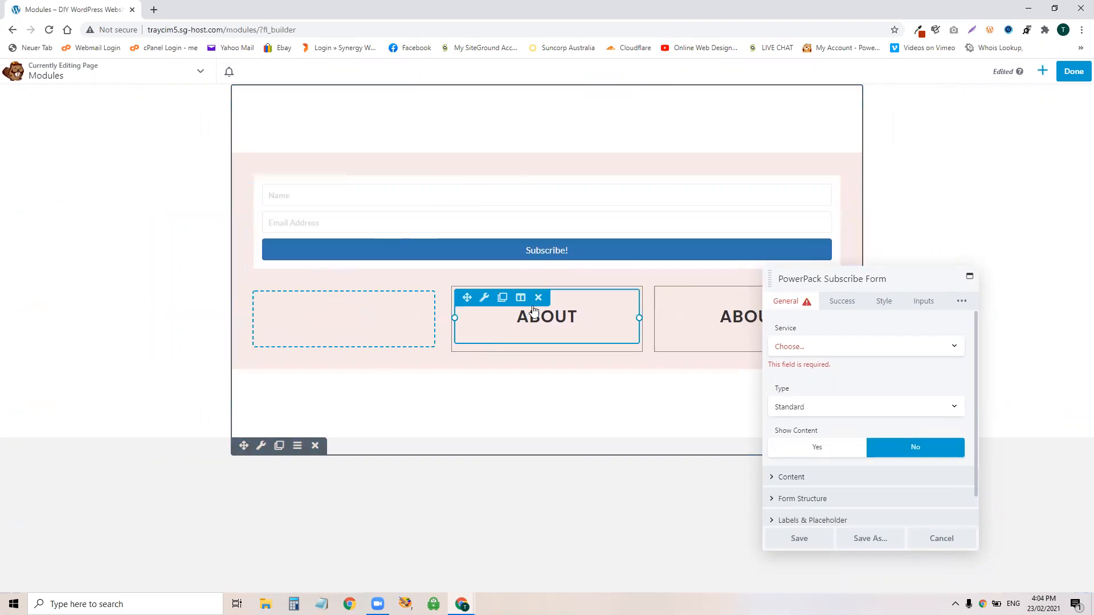
{"action": "left_click", "coordinate": [542, 295]}
{"action": "key", "text": "Return"}
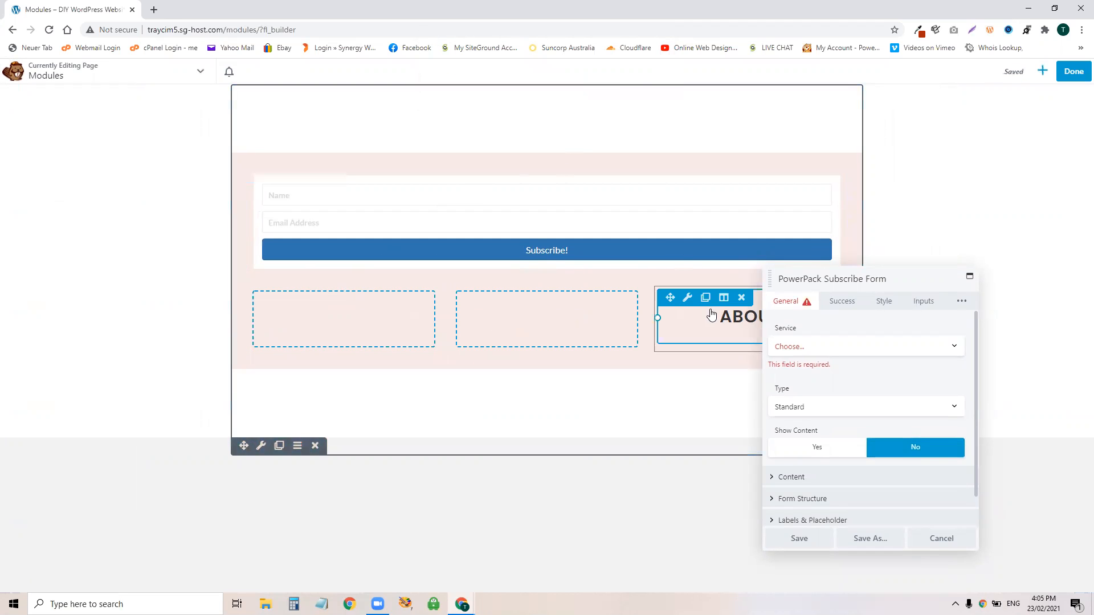
{"action": "left_click", "coordinate": [741, 297]}
{"action": "left_click", "coordinate": [593, 95]}
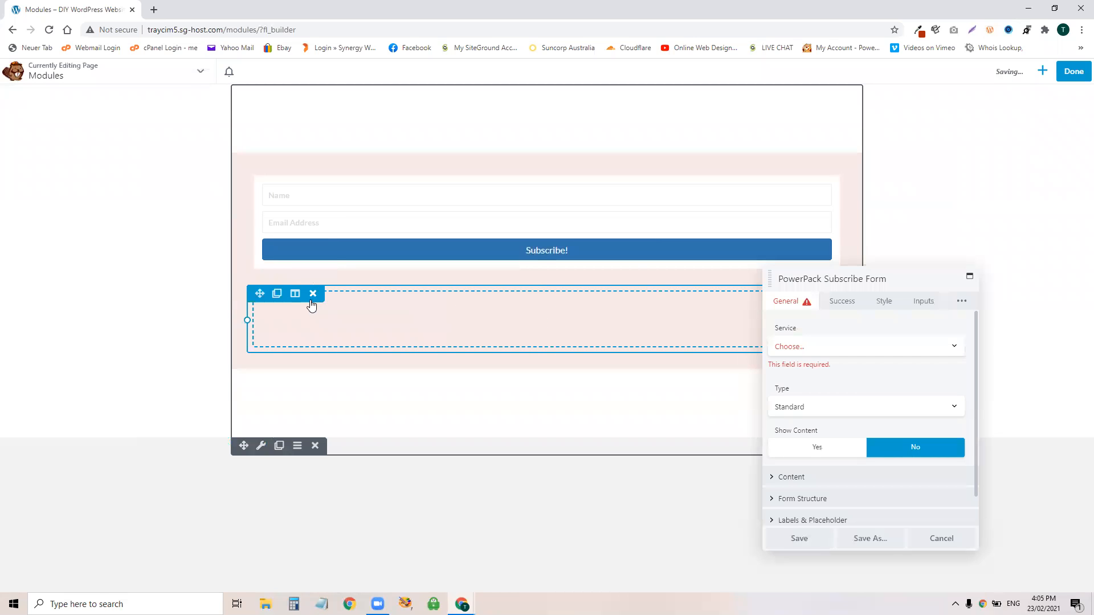
{"action": "left_click", "coordinate": [313, 294]}
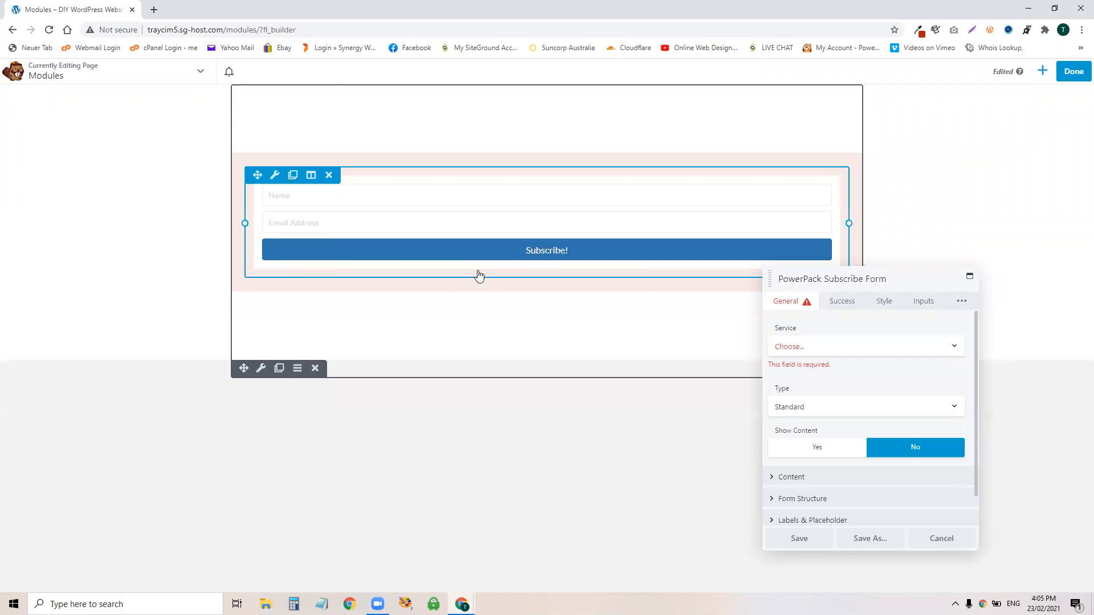
Step: Choose MailChimp as the service and try connecting with empty account name and API key
{"action": "left_click", "coordinate": [809, 347]}
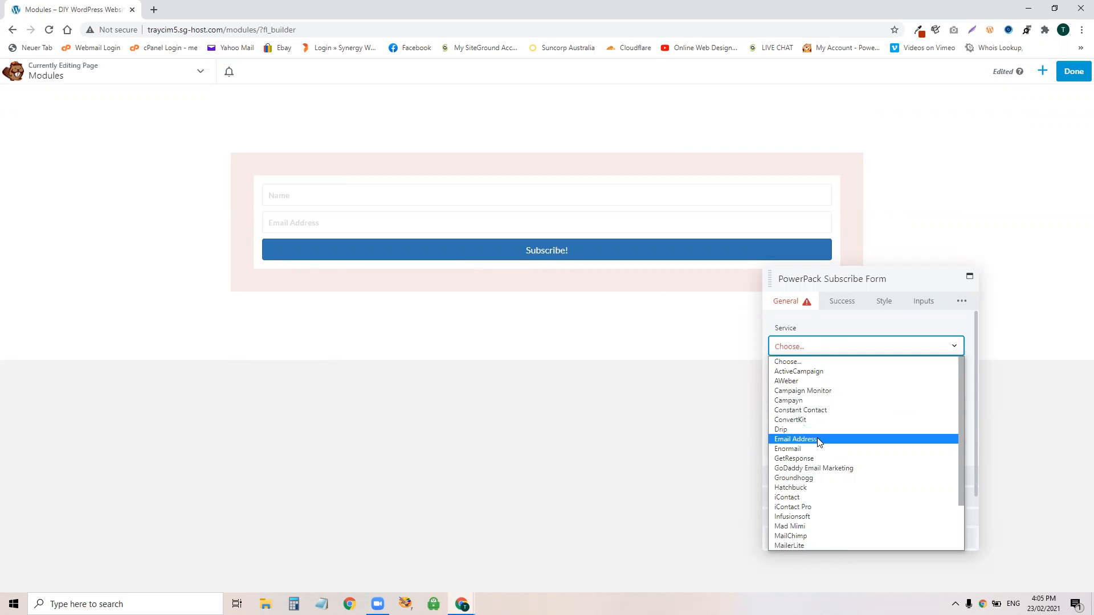
{"action": "left_click", "coordinate": [814, 535]}
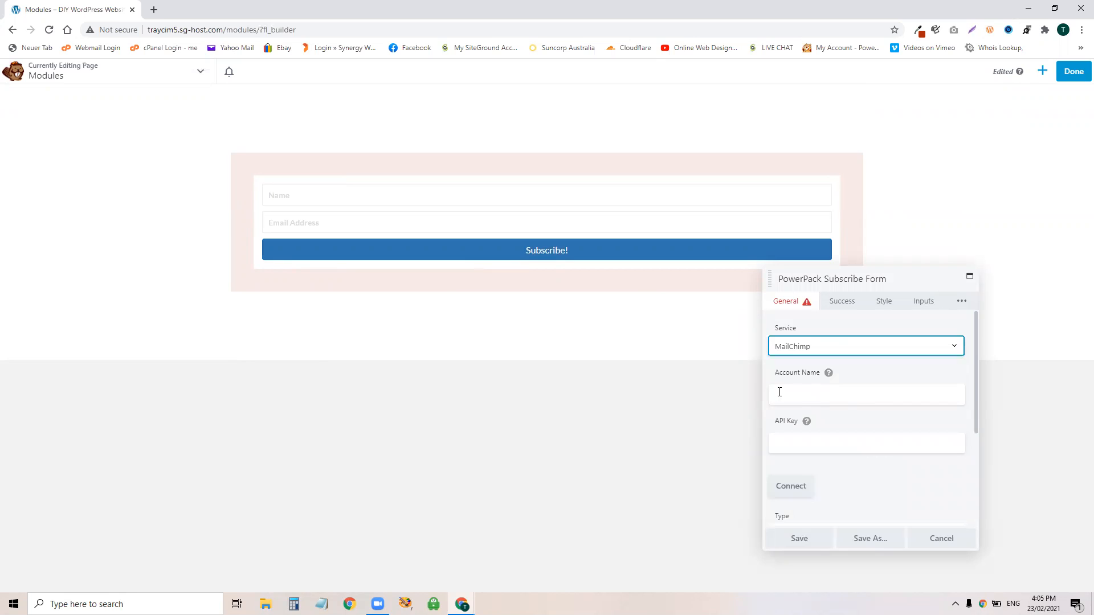
{"action": "left_click", "coordinate": [814, 395]}
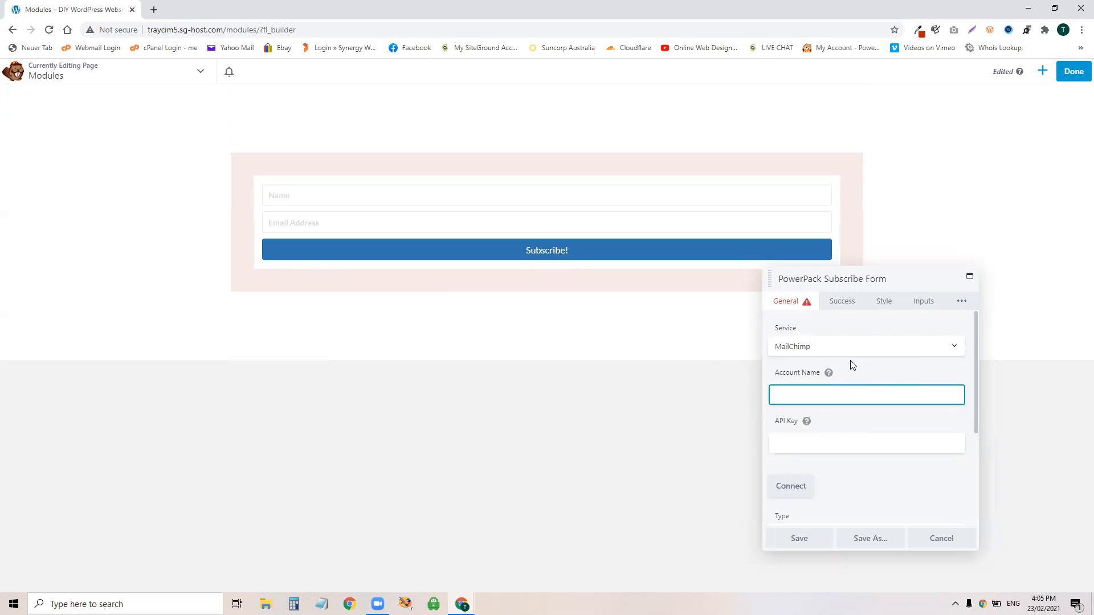
{"action": "left_click", "coordinate": [858, 378]}
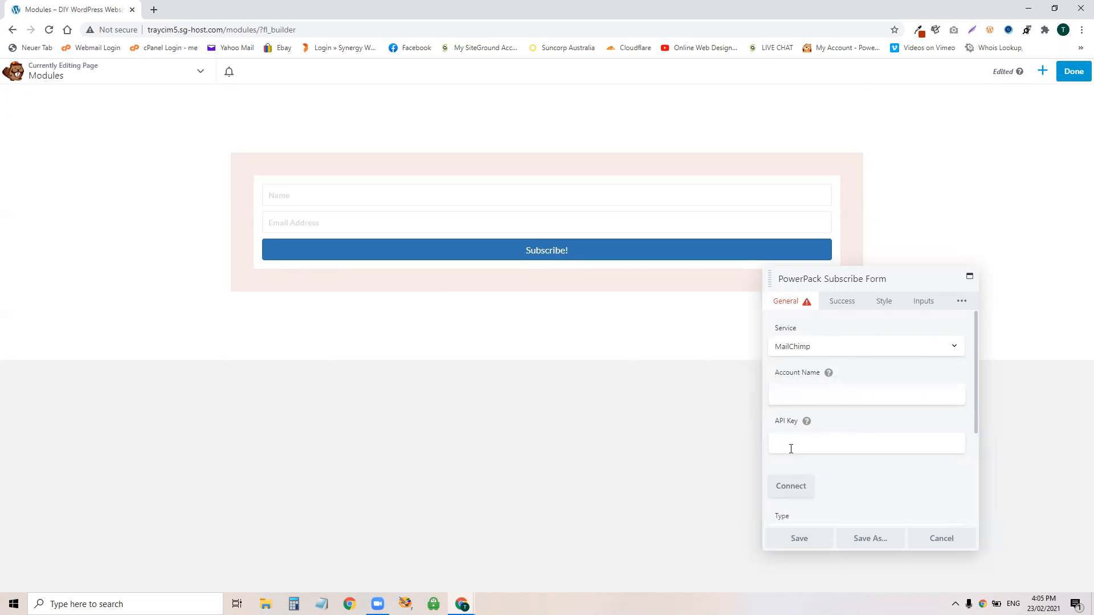
{"action": "left_click", "coordinate": [961, 450]}
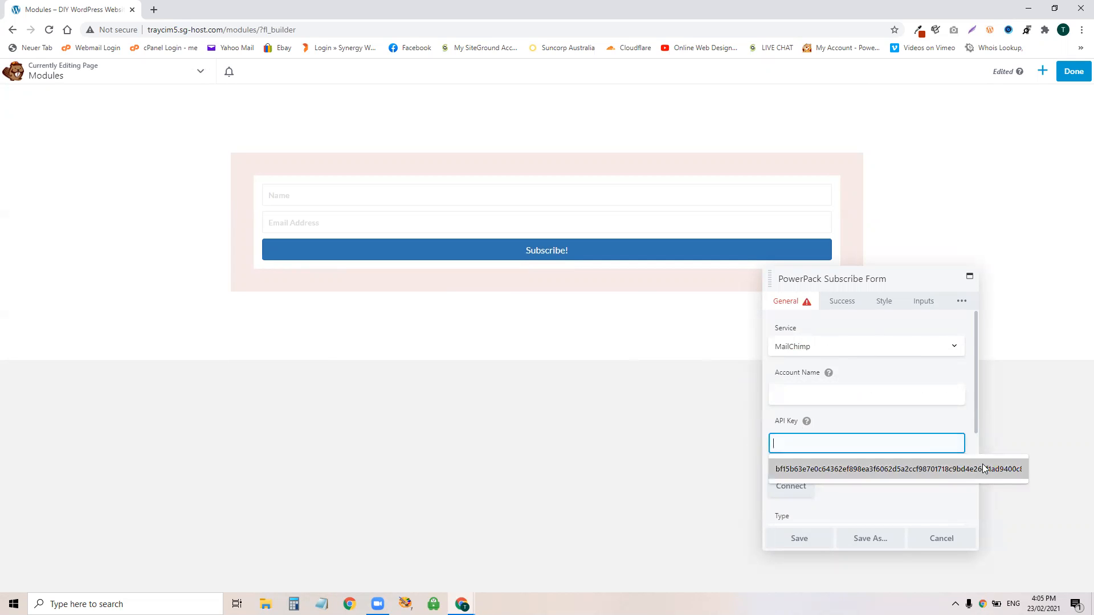
{"action": "left_click", "coordinate": [908, 418]}
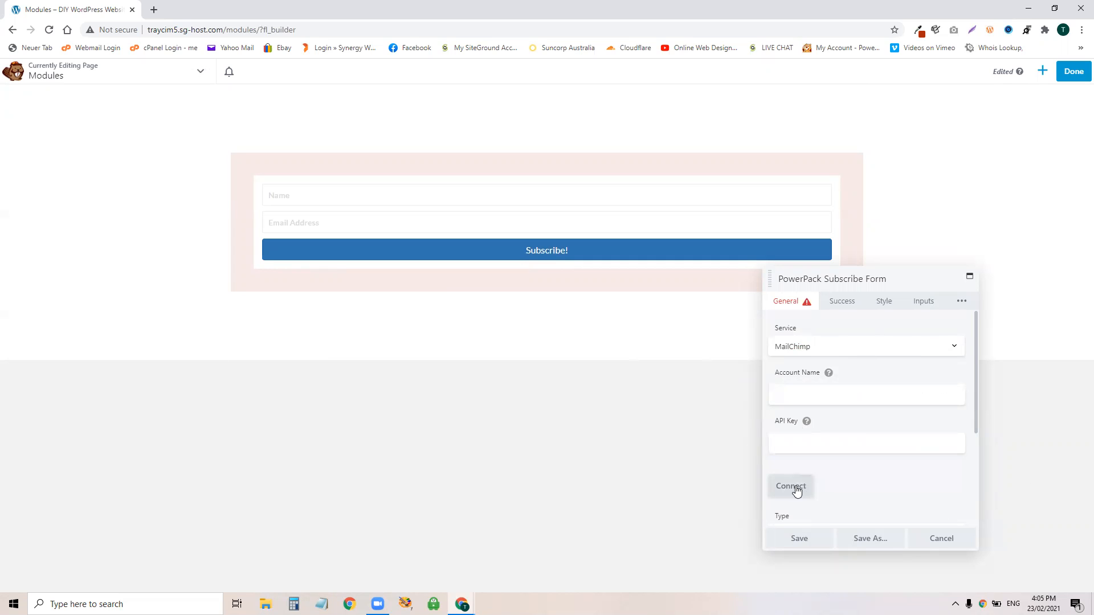
{"action": "scroll", "coordinate": [858, 477], "scroll_direction": "down", "scroll_amount": 1}
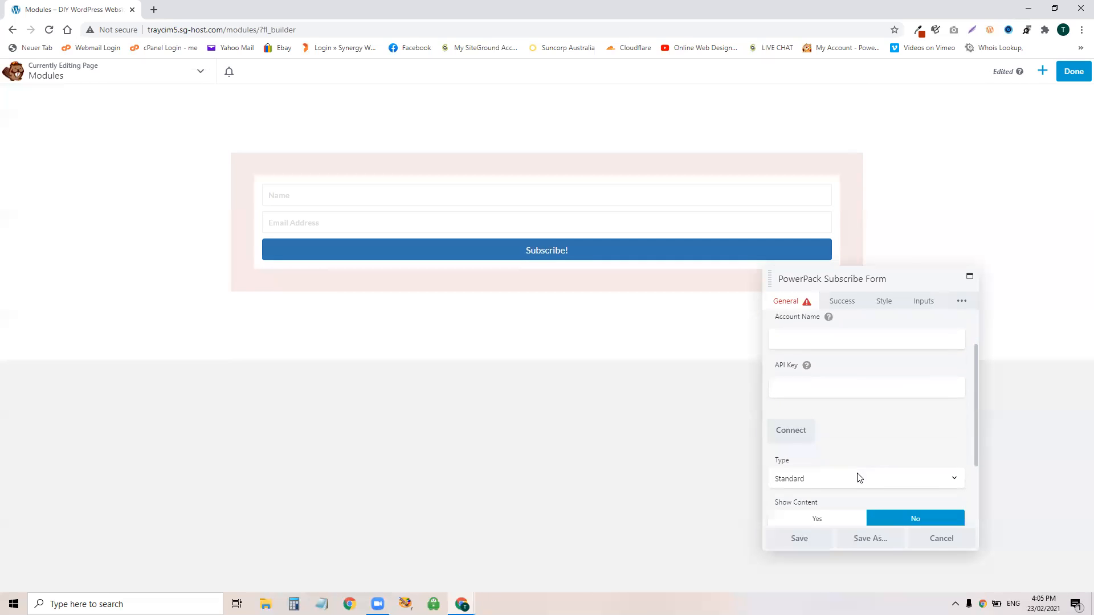
{"action": "scroll", "coordinate": [860, 476], "scroll_direction": "down", "scroll_amount": 1}
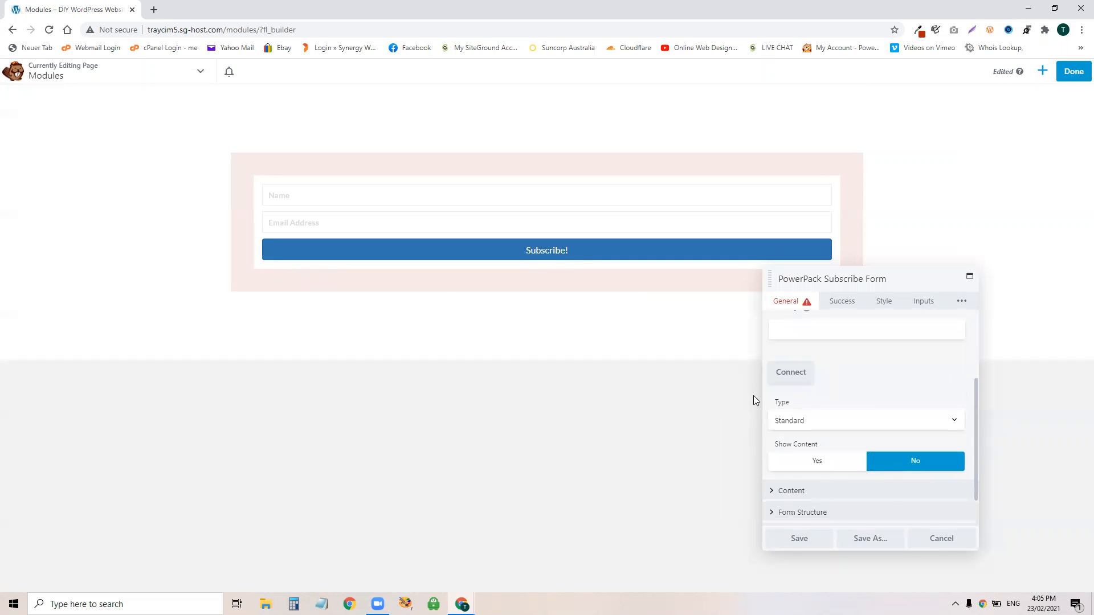
{"action": "scroll", "coordinate": [975, 467], "scroll_direction": "up", "scroll_amount": 2}
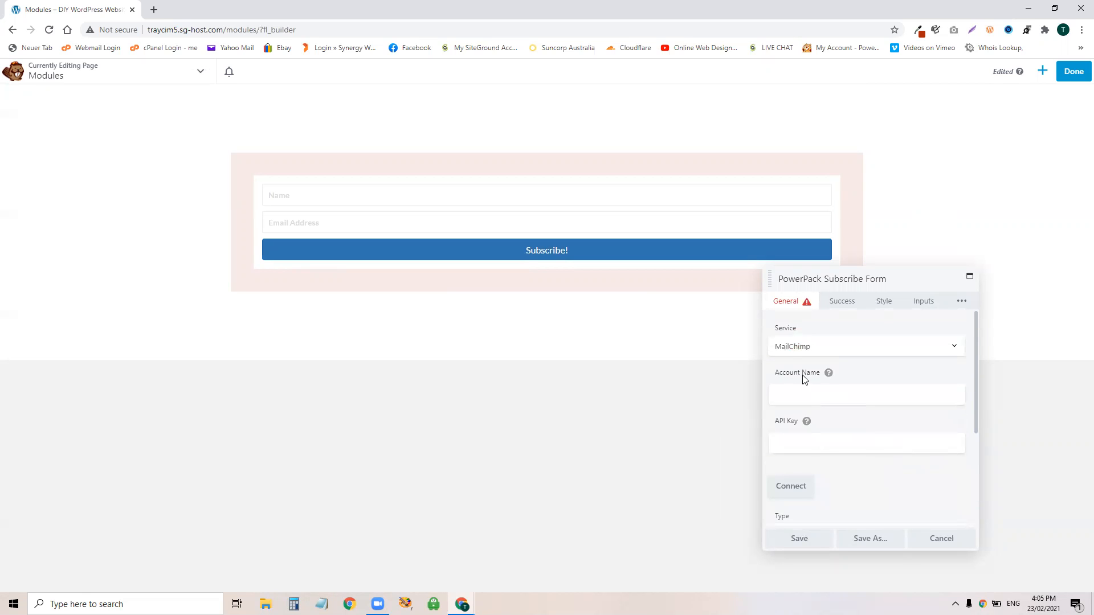
{"action": "left_click", "coordinate": [806, 350]}
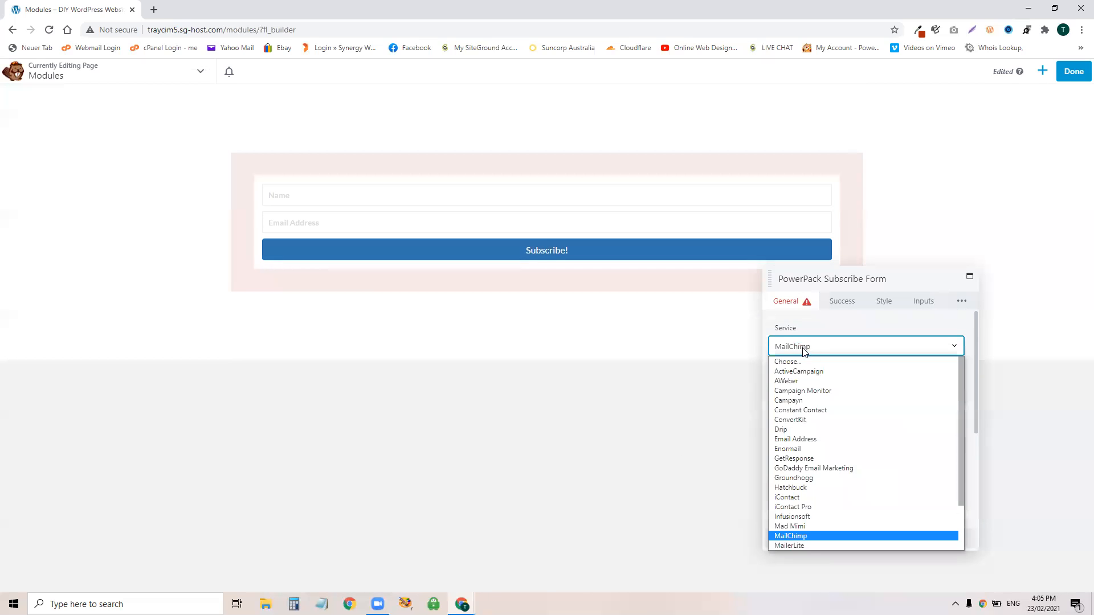
Step: Switch the service to Email Address, enter an account name and e-mail address, and connect
{"action": "left_click", "coordinate": [799, 440]}
{"action": "left_click", "coordinate": [806, 396]}
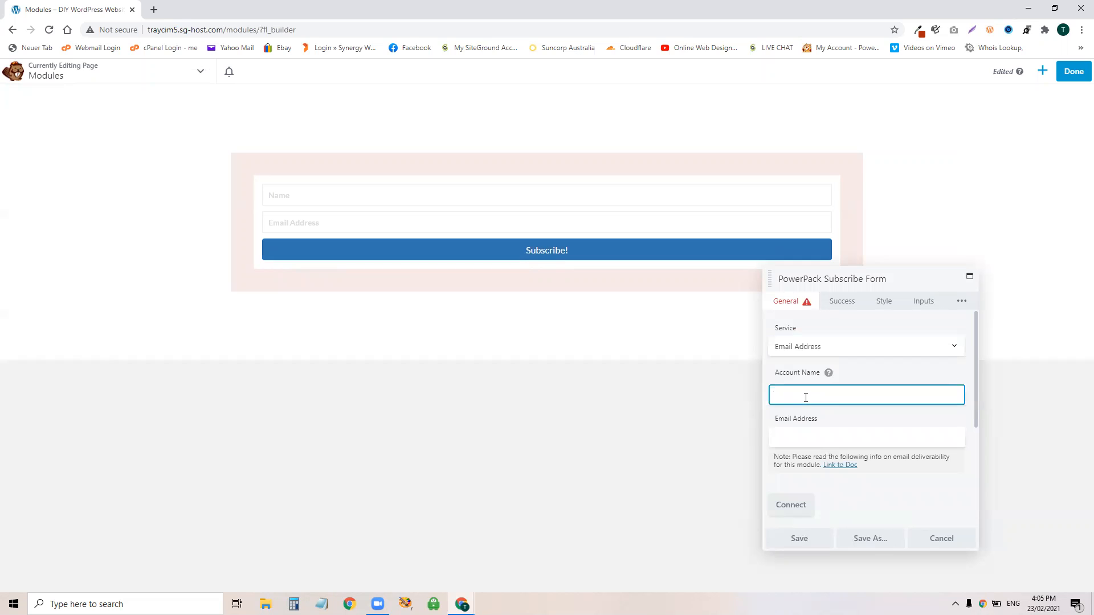
{"action": "type", "text": "Trayci"}
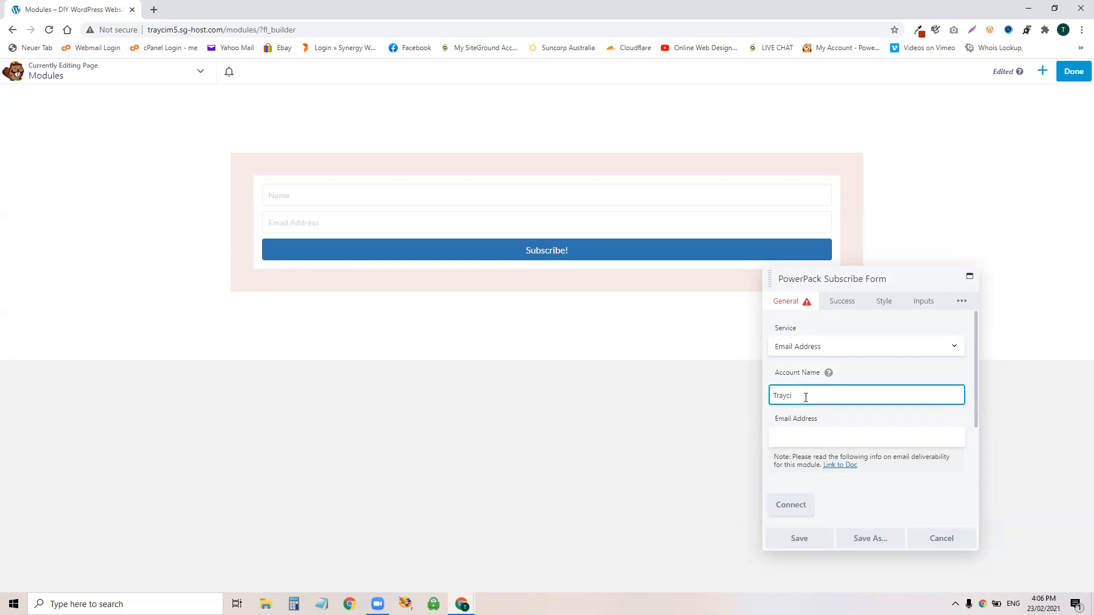
{"action": "left_click", "coordinate": [812, 428]}
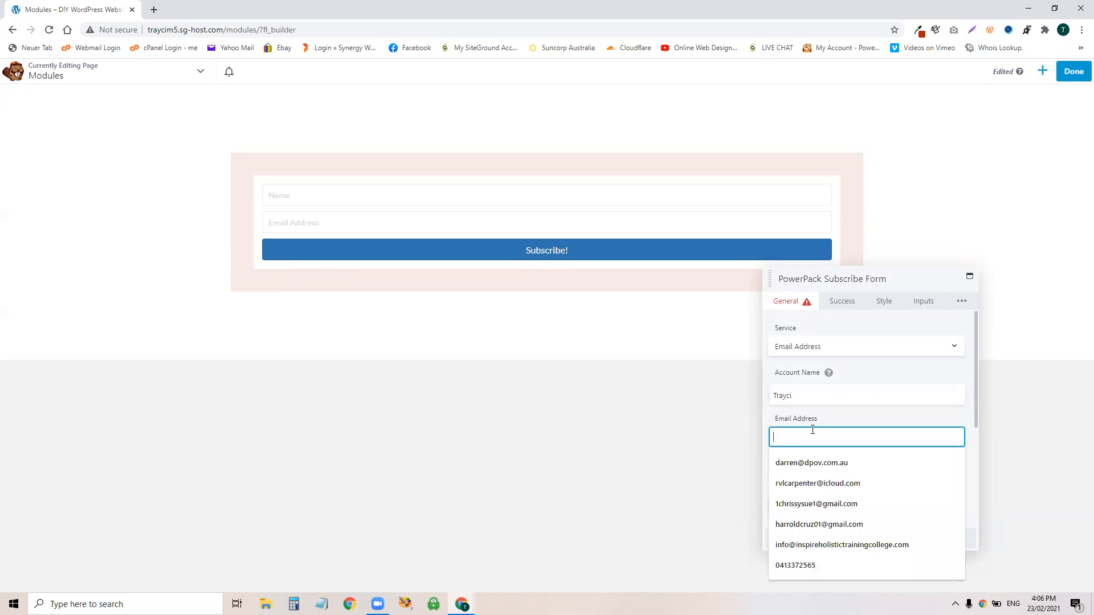
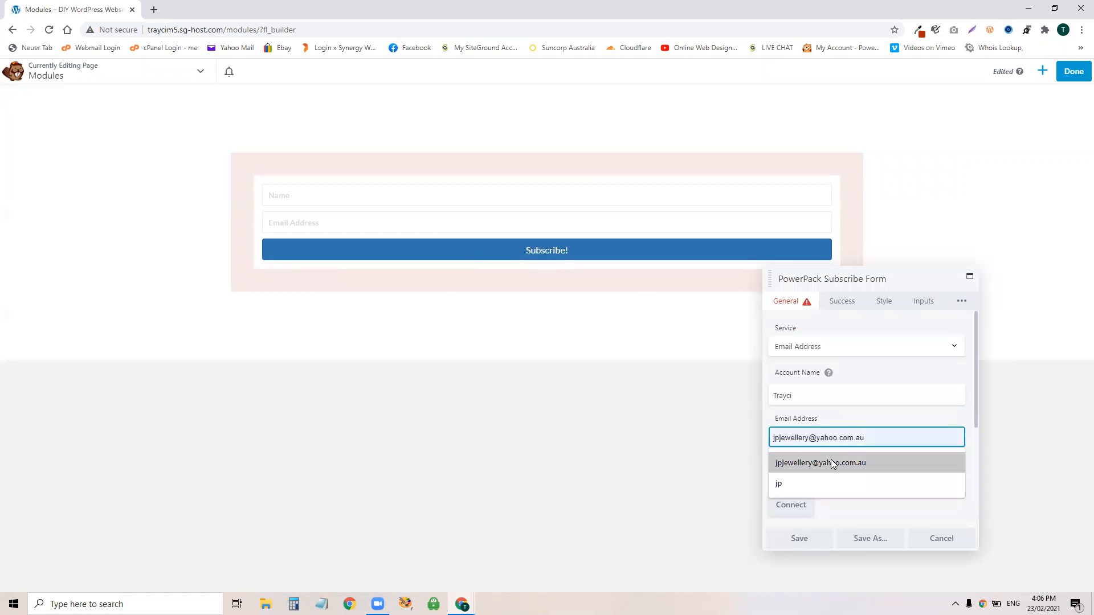
{"action": "left_click", "coordinate": [831, 460]}
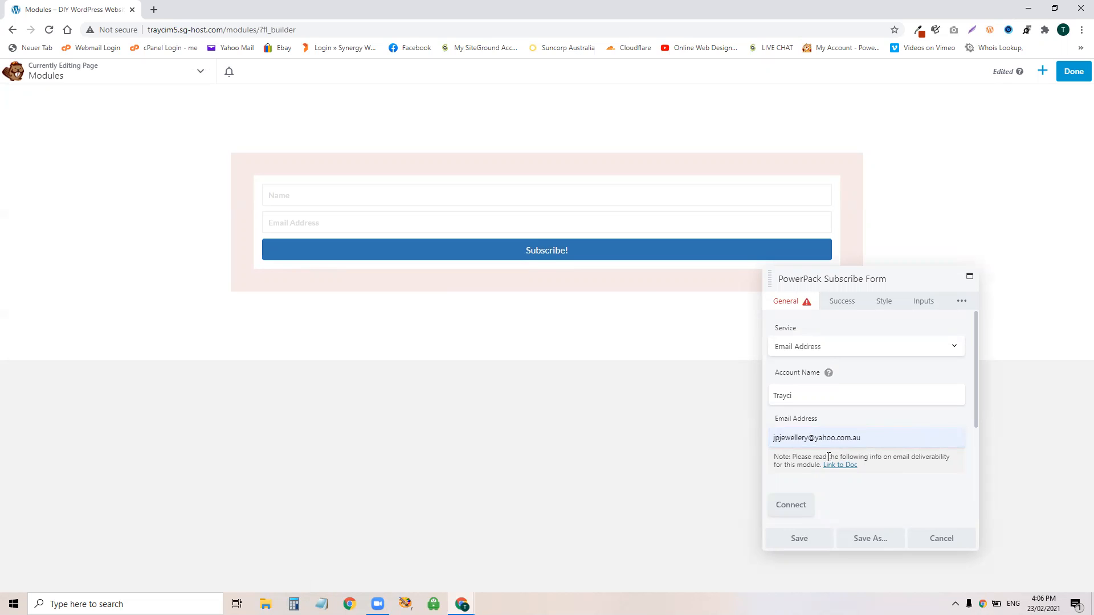
{"action": "left_click", "coordinate": [798, 505]}
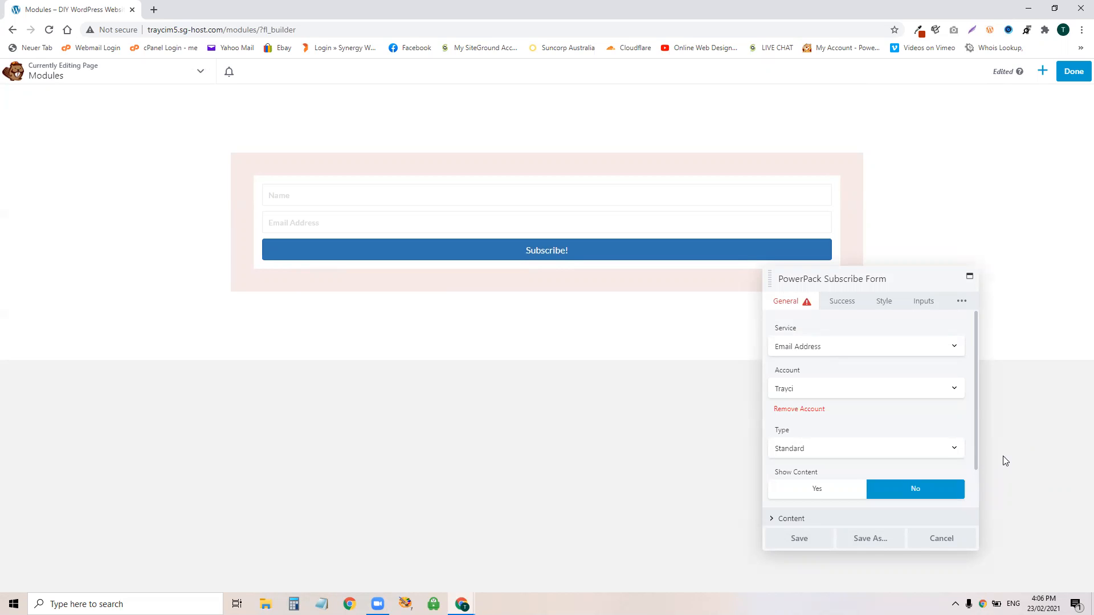
Step: Keep the form type Standard and set Show Content to Yes
{"action": "left_click", "coordinate": [835, 445]}
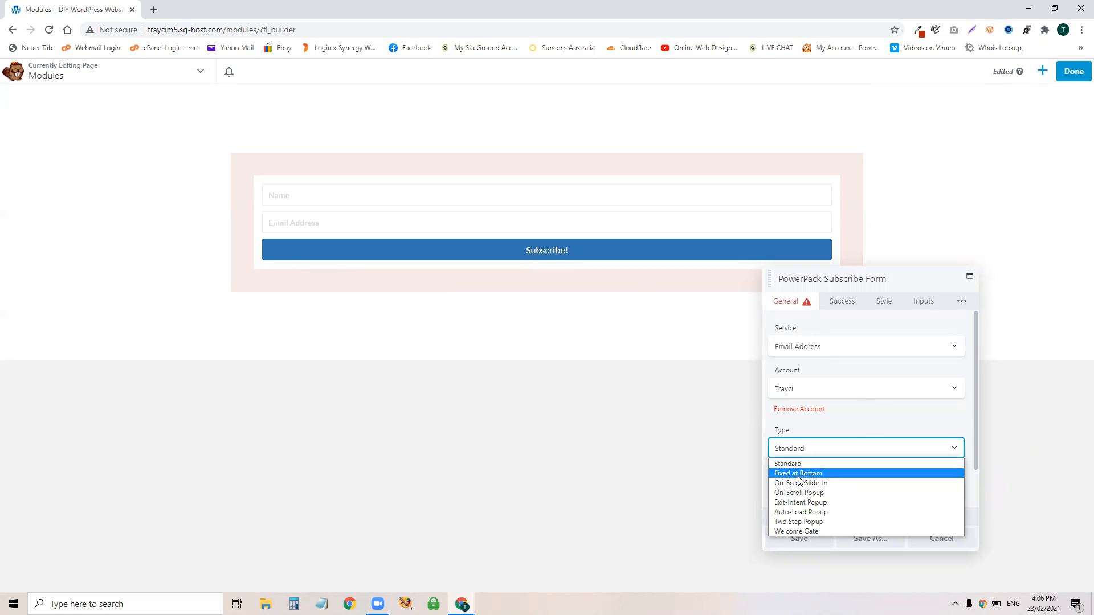
{"action": "left_click", "coordinate": [863, 422]}
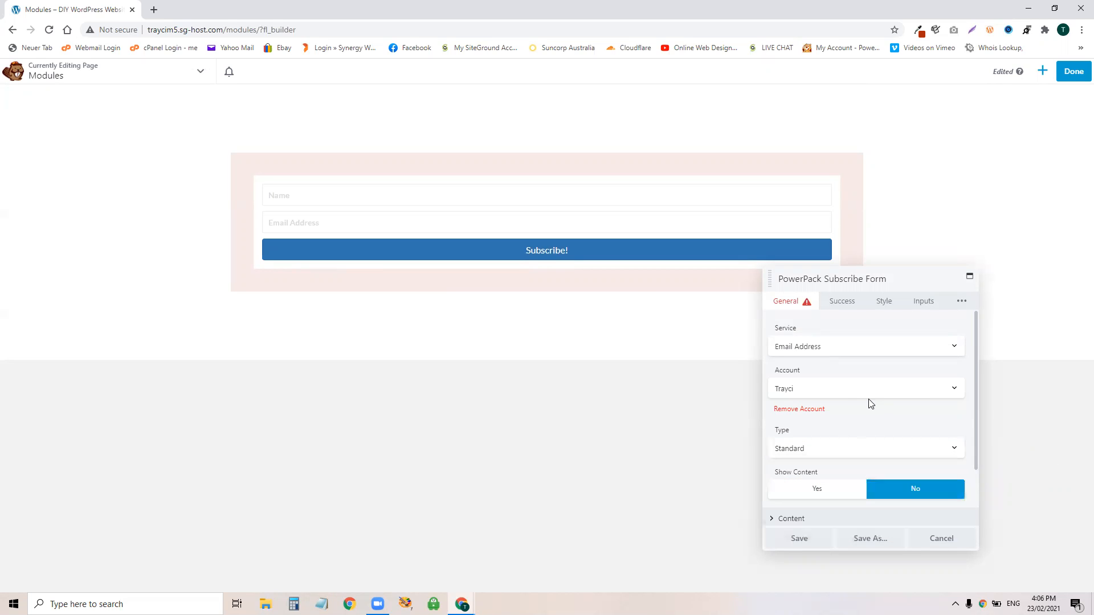
{"action": "scroll", "coordinate": [886, 386], "scroll_direction": "down", "scroll_amount": 1}
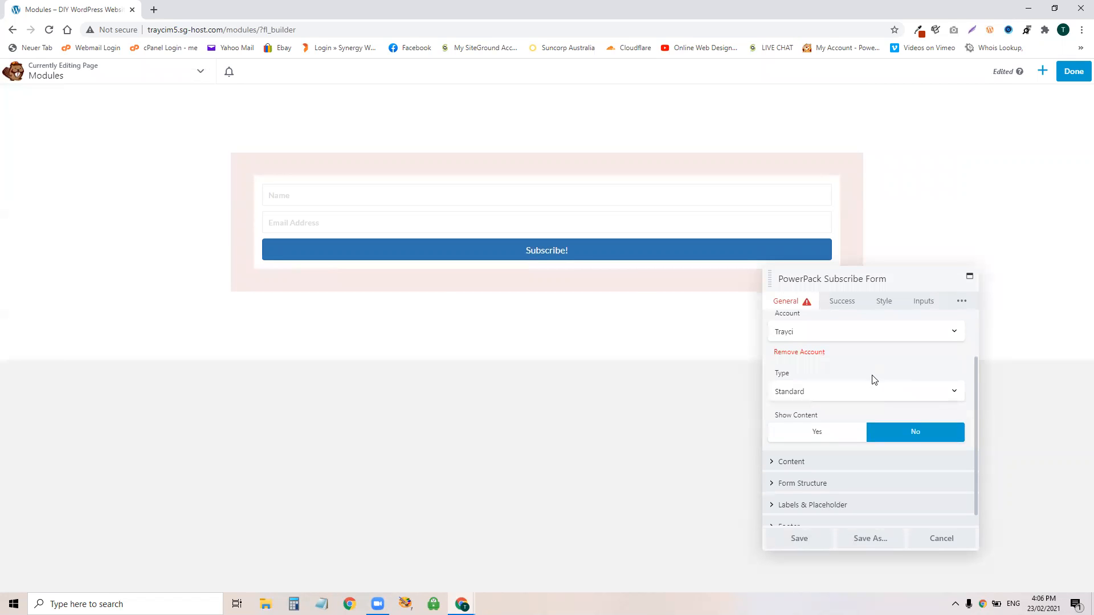
{"action": "left_click", "coordinate": [806, 434]}
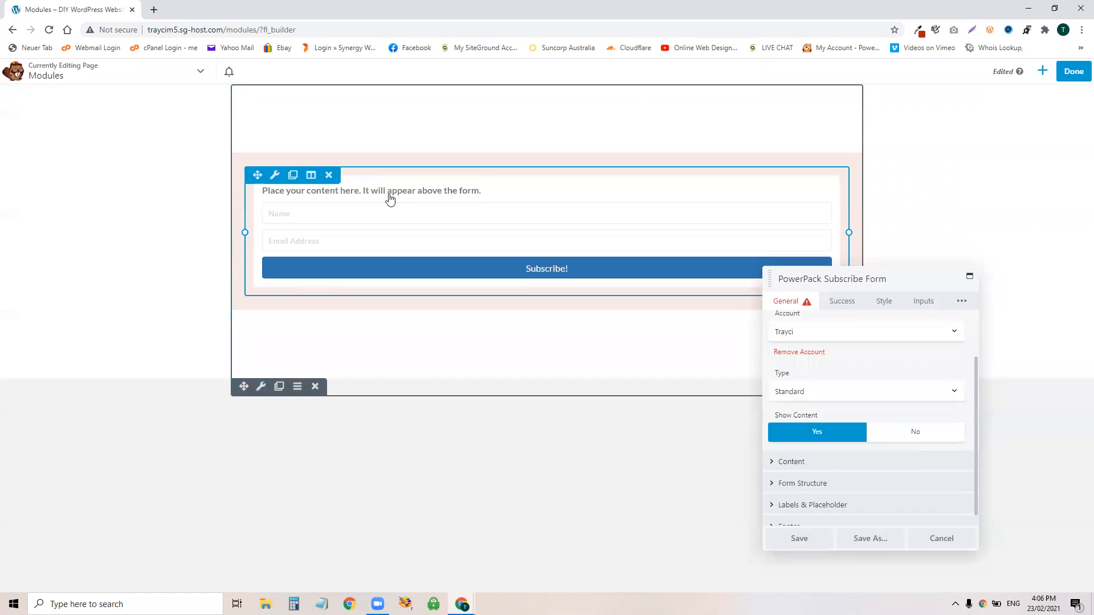
Step: Toggle Show Content off and on again, then expand the content settings
{"action": "left_click", "coordinate": [893, 438]}
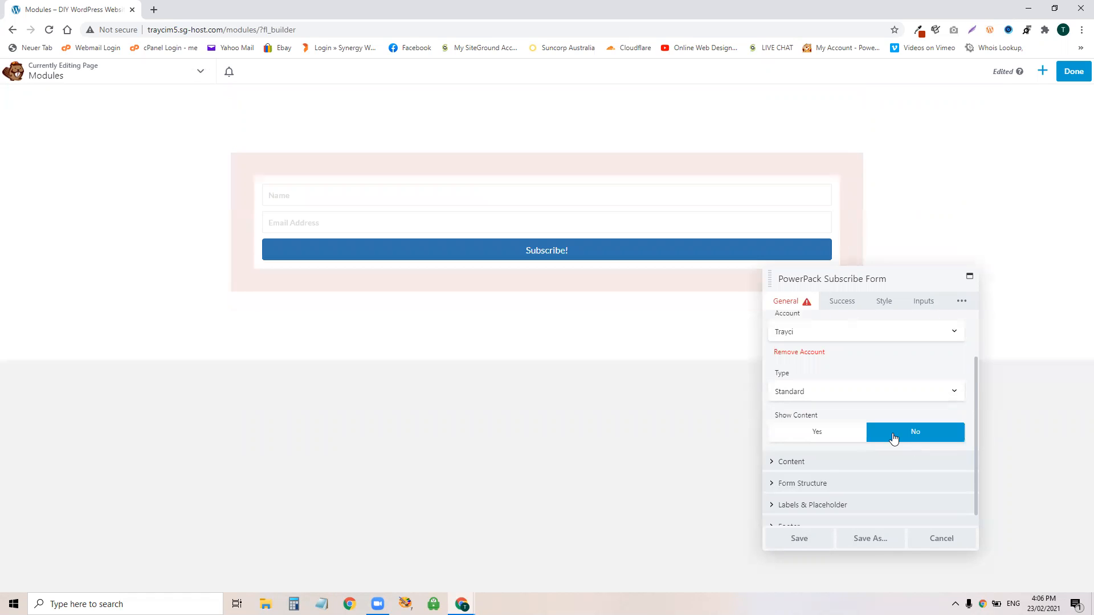
{"action": "left_click", "coordinate": [811, 431]}
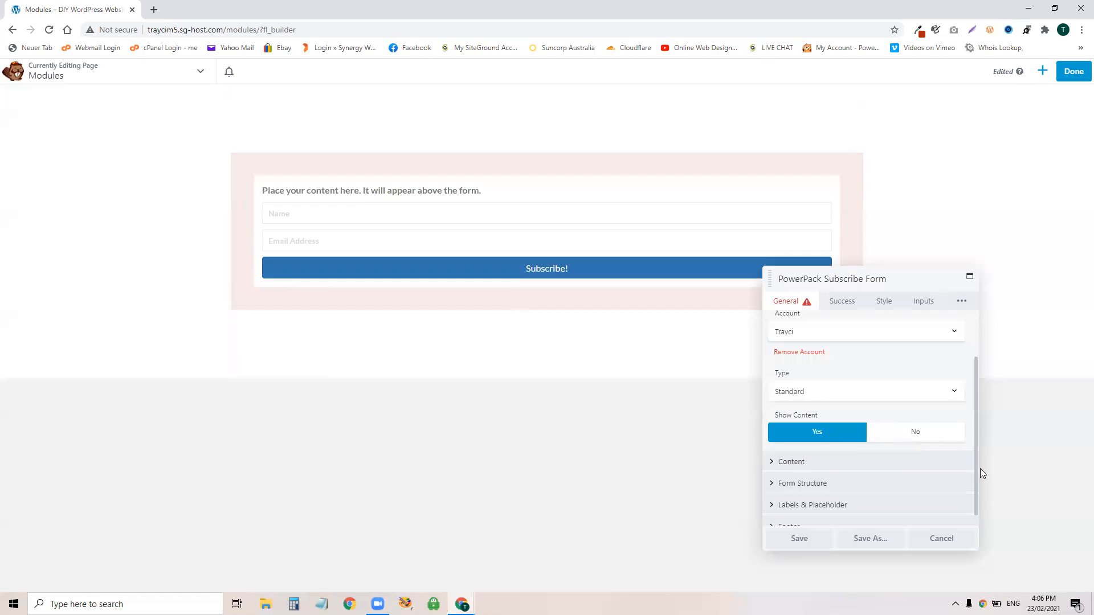
{"action": "left_click", "coordinate": [791, 462]}
{"action": "scroll", "coordinate": [831, 443], "scroll_direction": "down", "scroll_amount": 2}
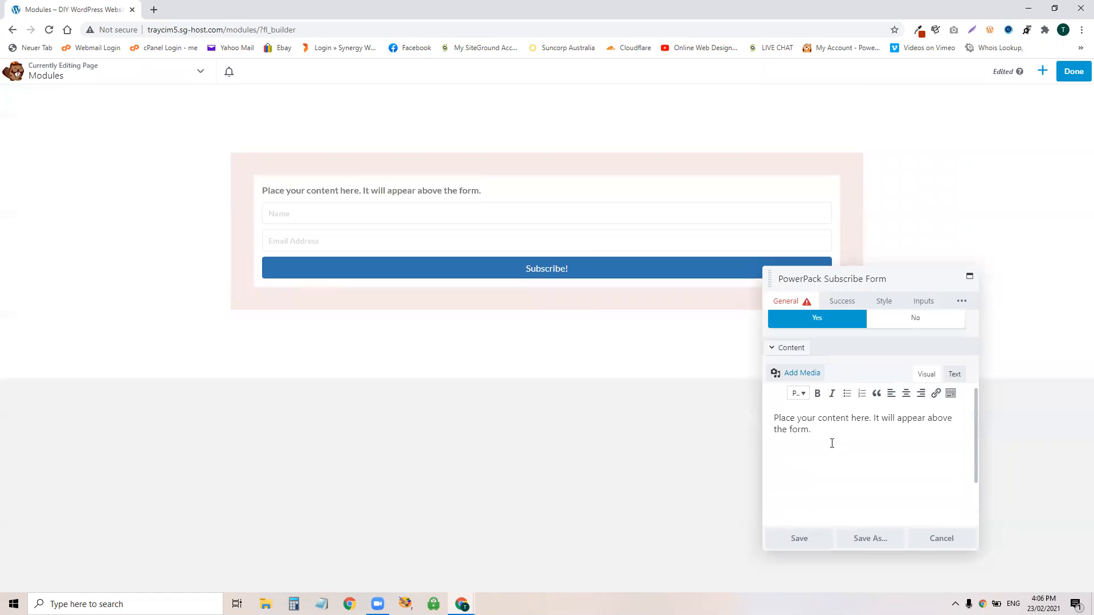
Step: Replace the placeholder with 'Subscribe to get your free PDF', fixing the spelling, and re-toggle Show Content
{"action": "left_click_drag", "start_coordinate": [817, 432], "coordinate": [772, 417]}
{"action": "type", "text": "Su"}
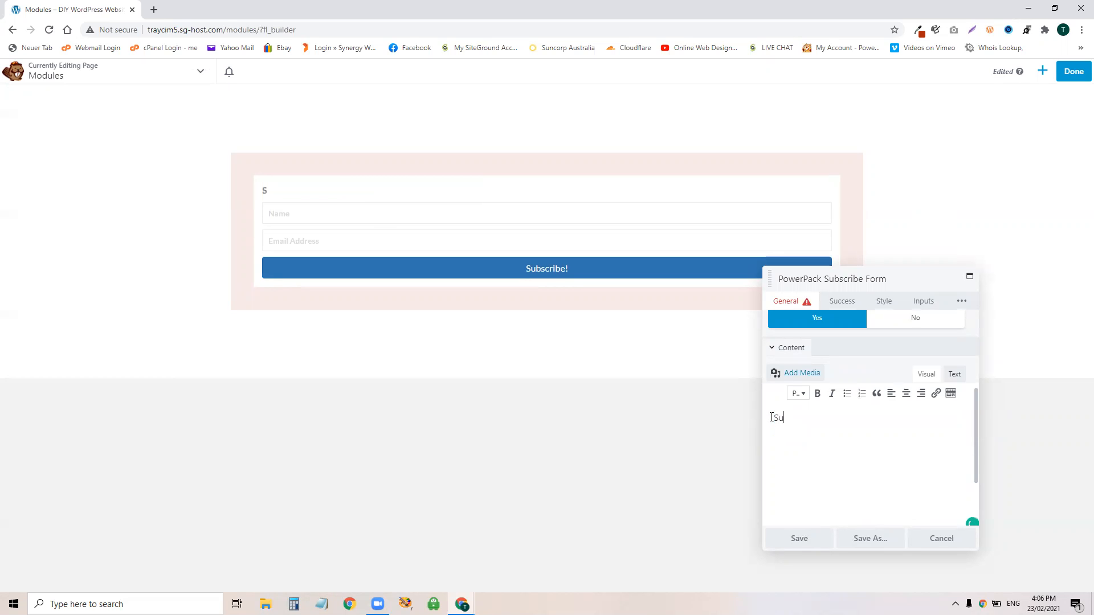
{"action": "type", "text": "b"}
{"action": "type", "text": "sv"}
{"action": "type", "text": "be "}
{"action": "type", "text": "to get you"}
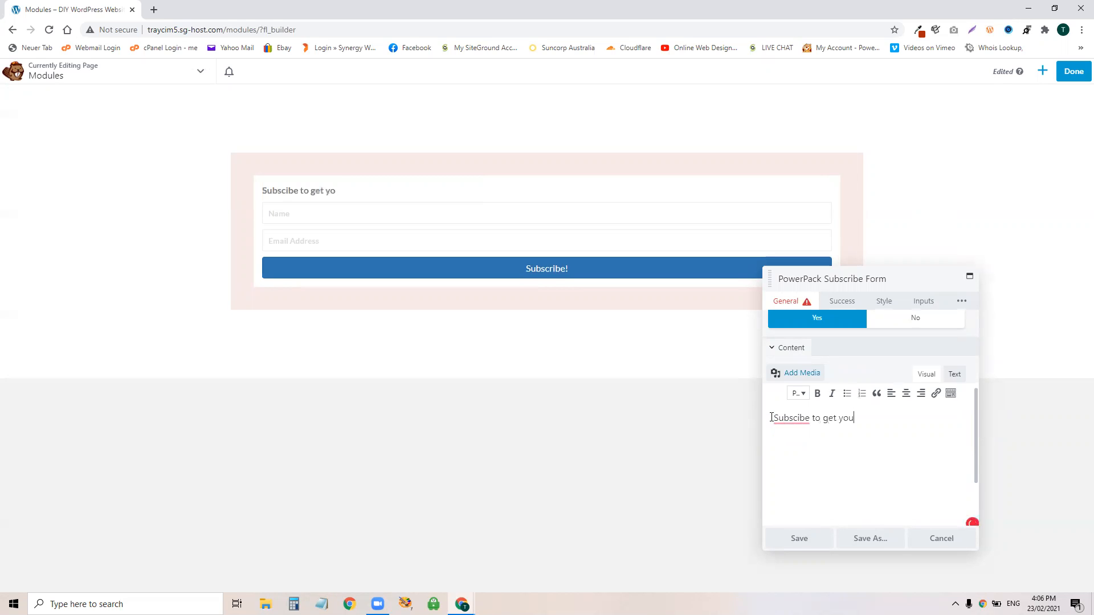
{"action": "type", "text": "r free PDf"}
{"action": "left_click", "coordinate": [791, 419]}
{"action": "left_click", "coordinate": [799, 439]}
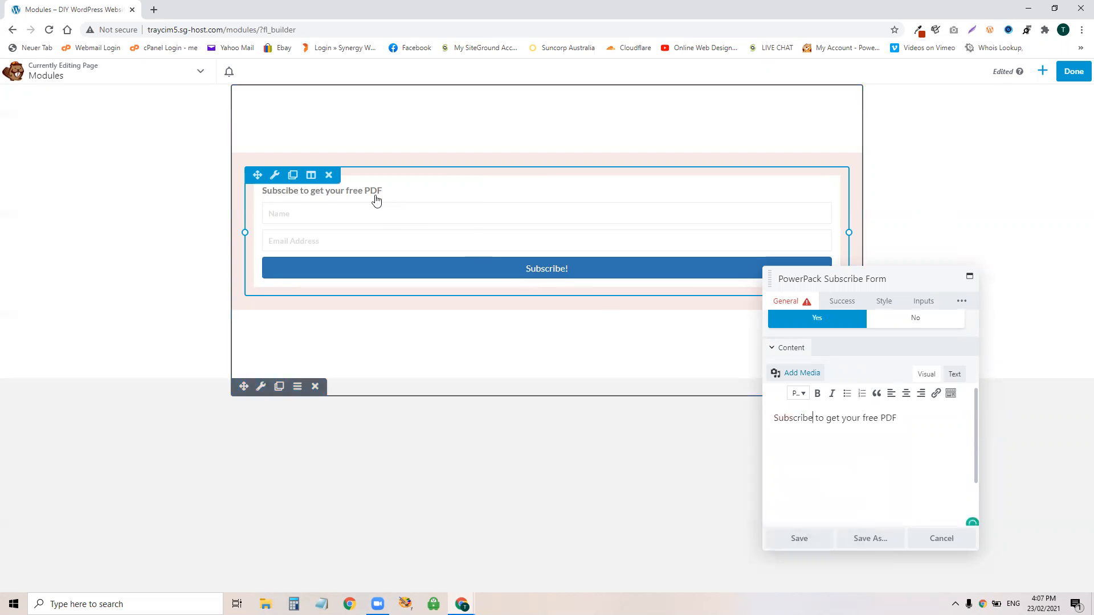
{"action": "scroll", "coordinate": [931, 436], "scroll_direction": "up", "scroll_amount": 2}
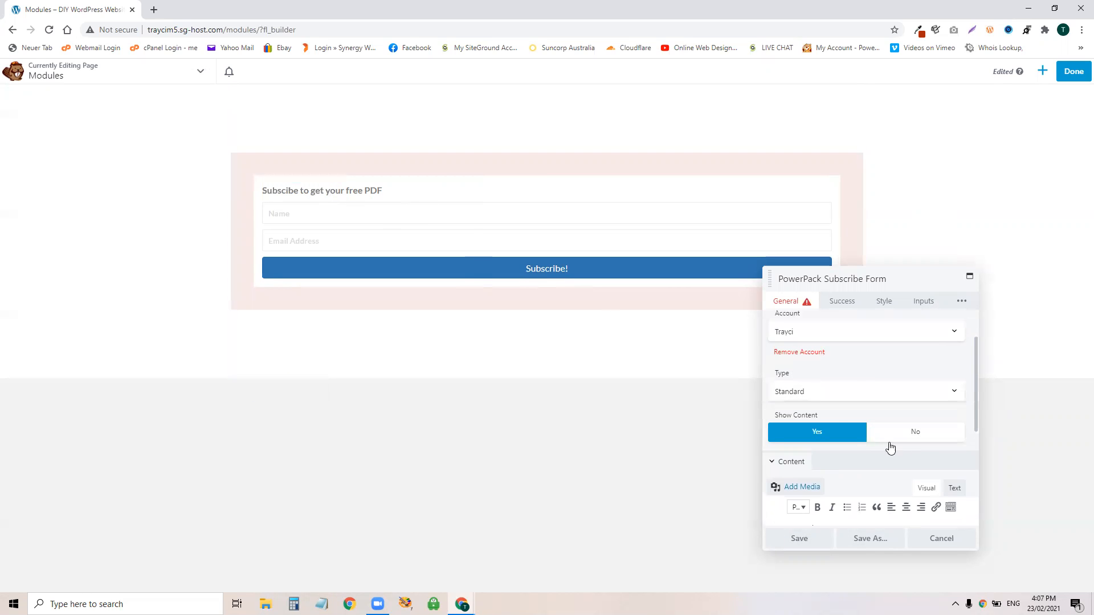
{"action": "left_click", "coordinate": [924, 439]}
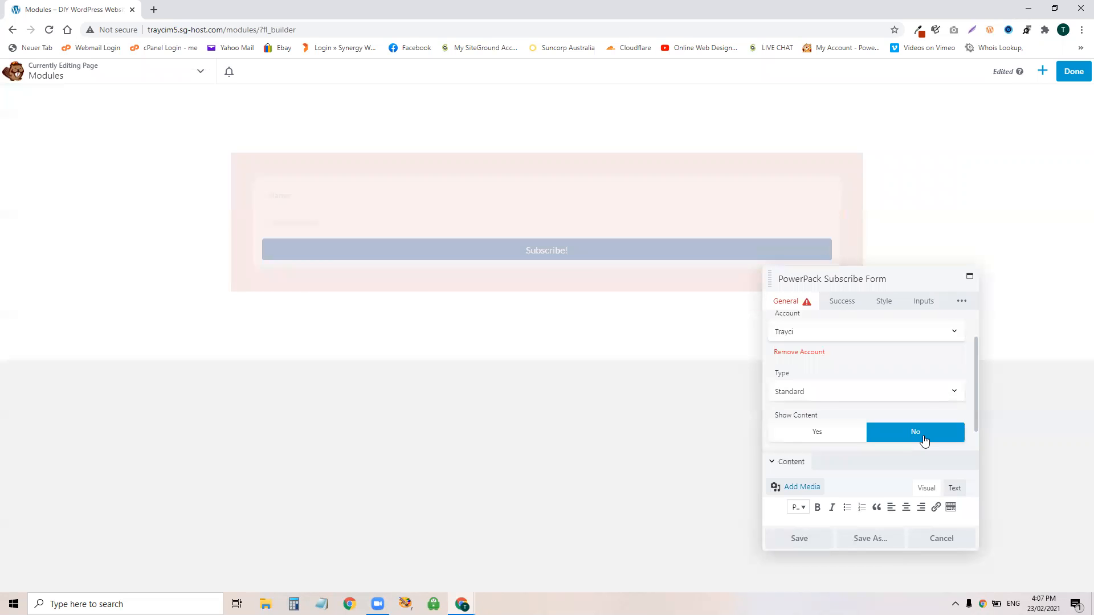
{"action": "left_click", "coordinate": [795, 438]}
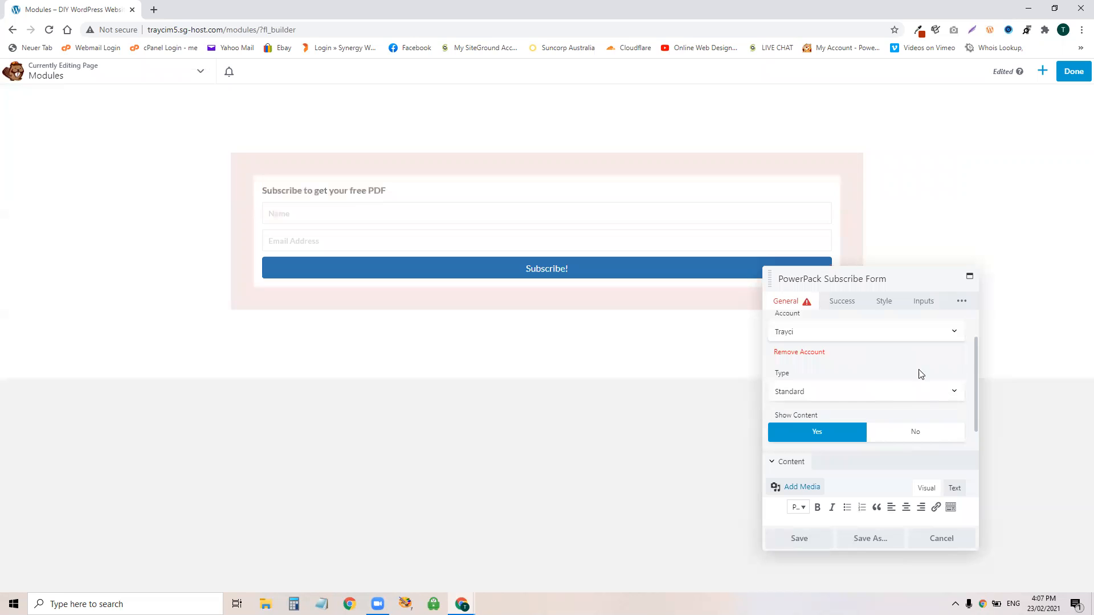
{"action": "scroll", "coordinate": [908, 367], "scroll_direction": "down", "scroll_amount": 3}
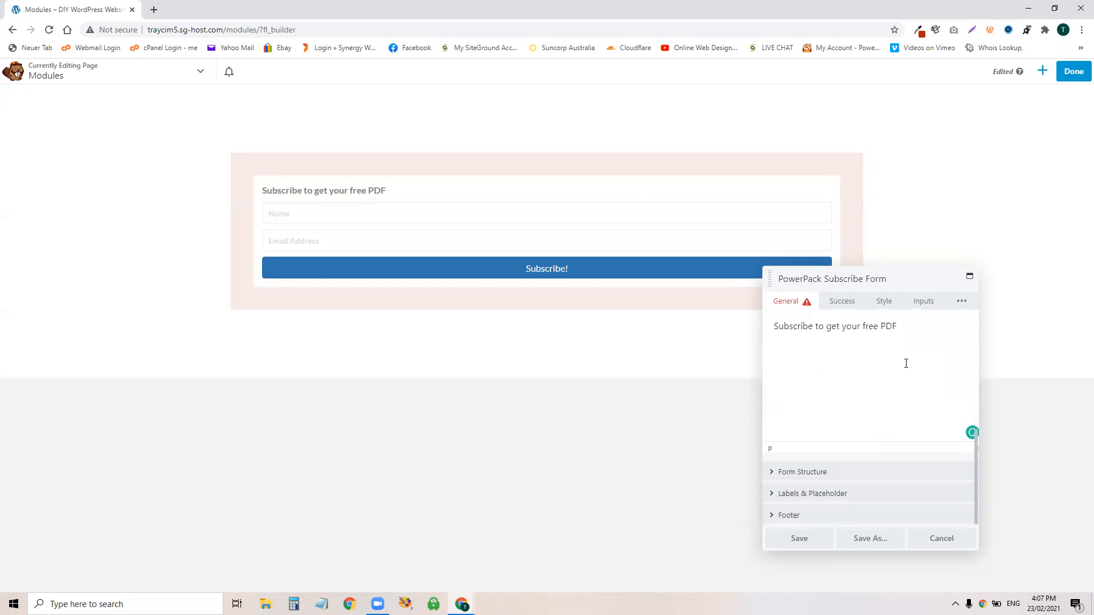
Step: Try the Stacked, Inline and Compact layouts, settle on Compact, and keep the Name field shown
{"action": "left_click", "coordinate": [811, 472]}
{"action": "scroll", "coordinate": [875, 420], "scroll_direction": "down", "scroll_amount": 2}
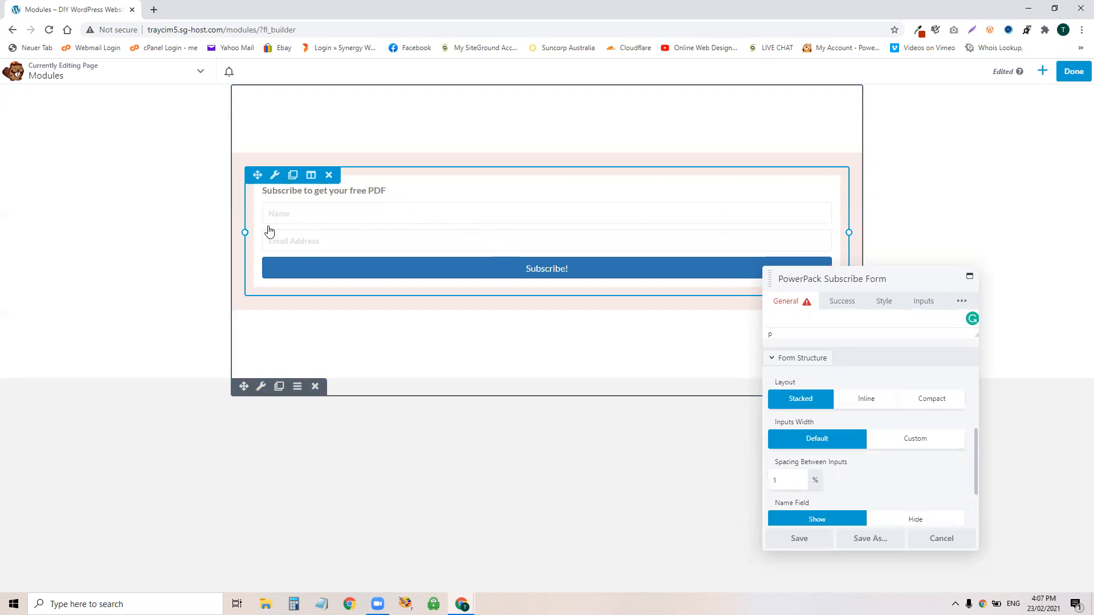
{"action": "left_click", "coordinate": [870, 405]}
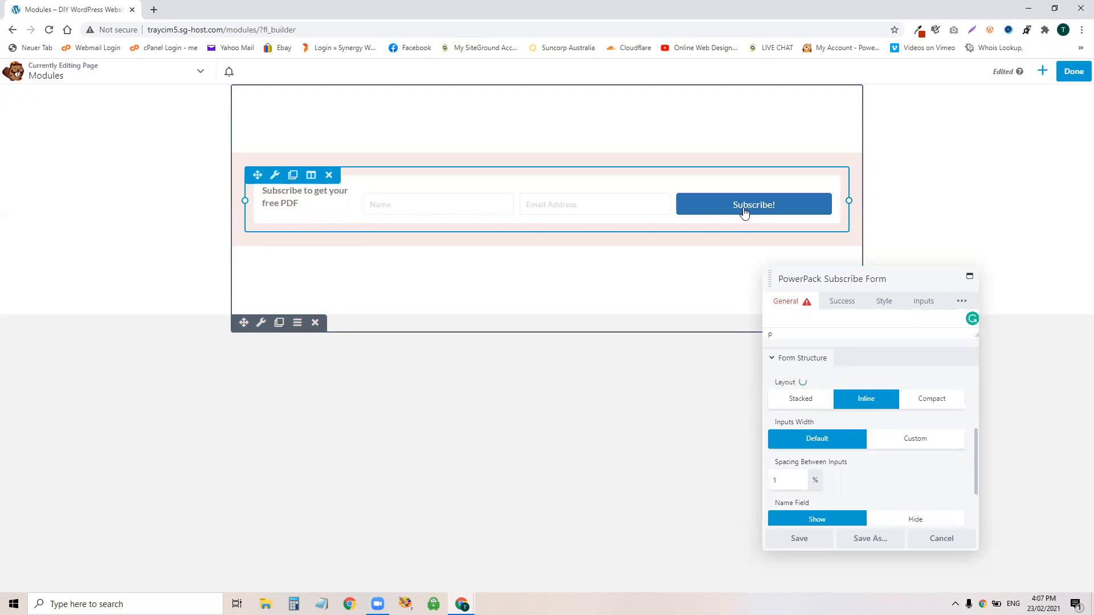
{"action": "left_click", "coordinate": [937, 404]}
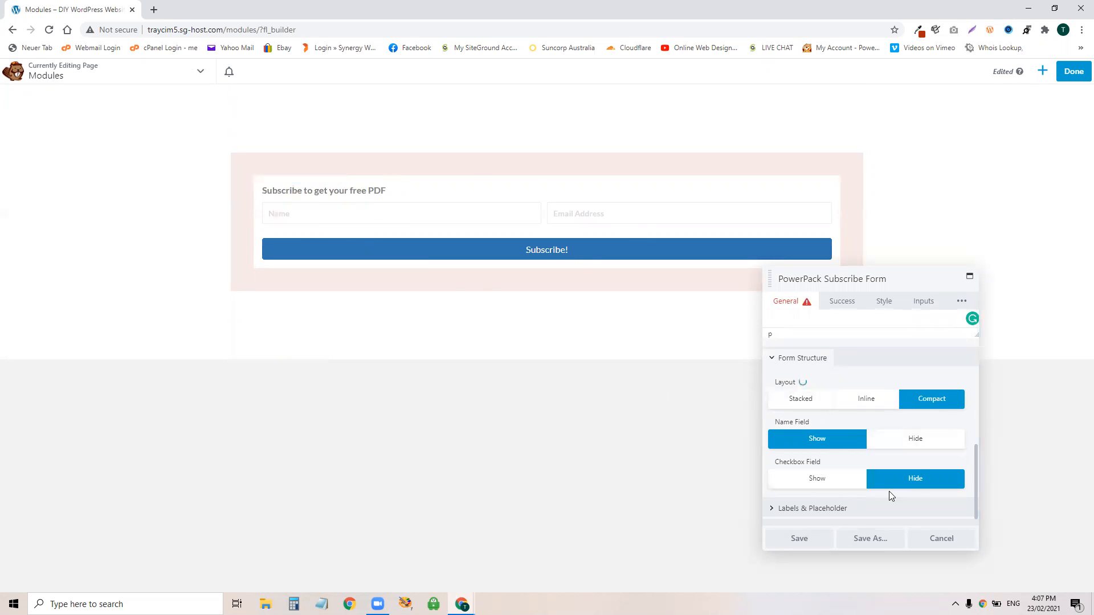
{"action": "left_click", "coordinate": [790, 401]}
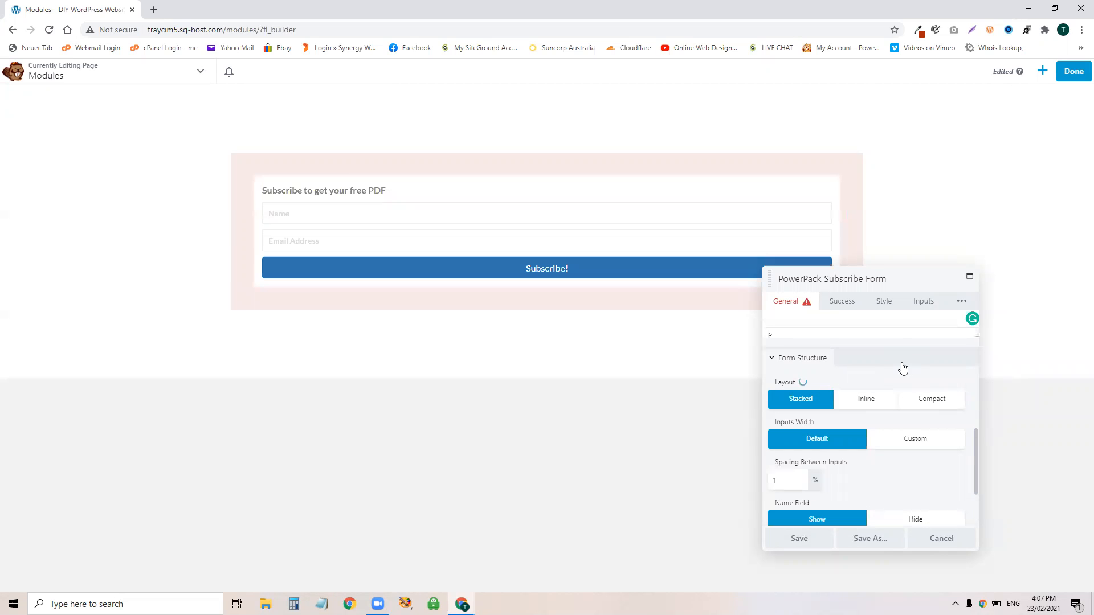
{"action": "left_click", "coordinate": [867, 401]}
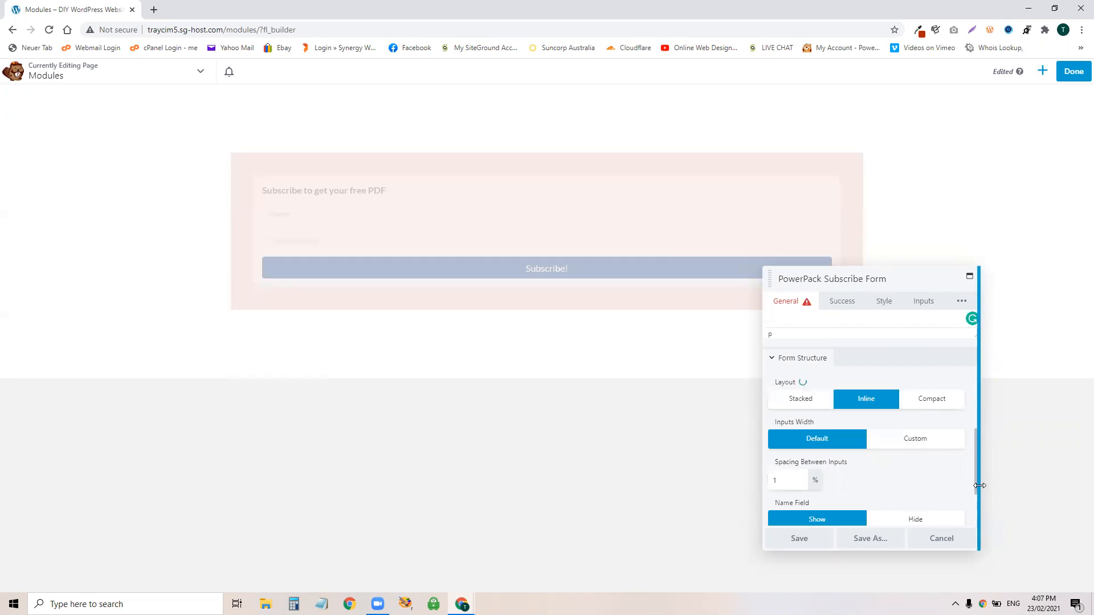
{"action": "left_click", "coordinate": [941, 404]}
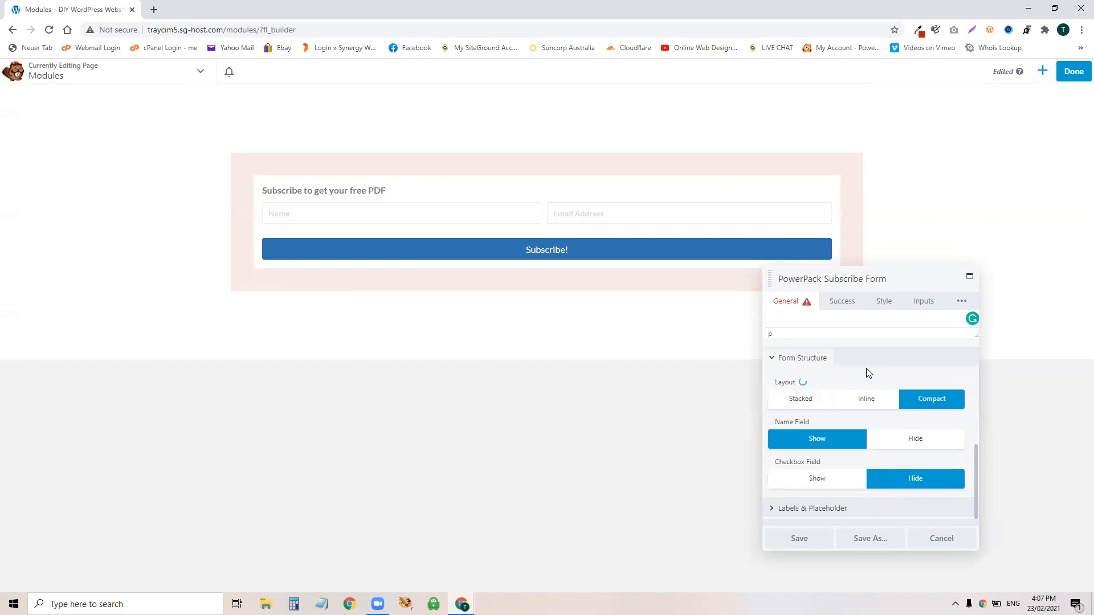
{"action": "left_click", "coordinate": [928, 443]}
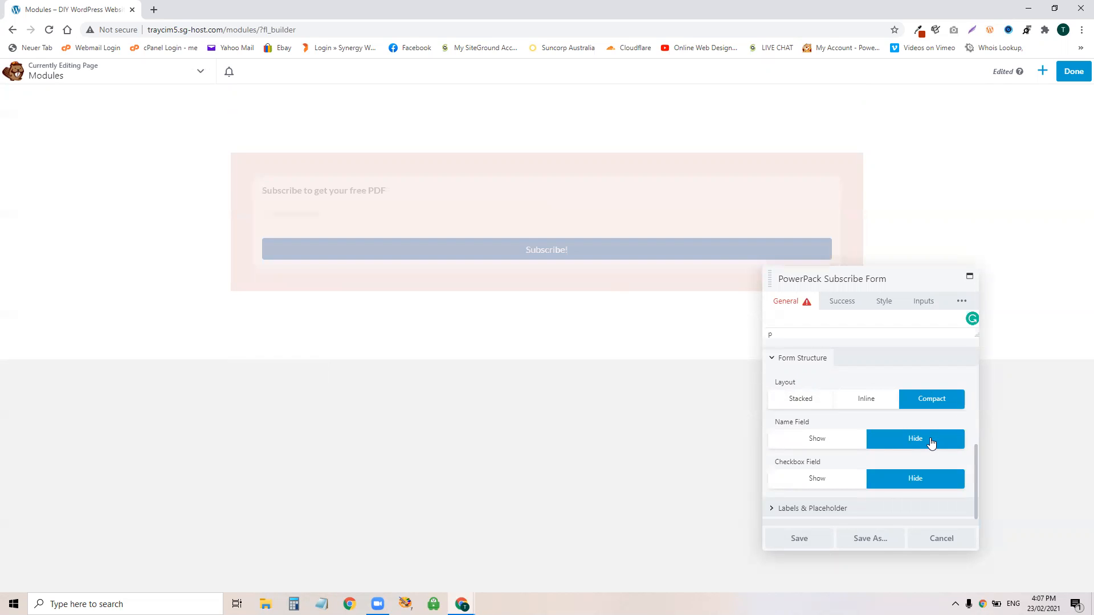
{"action": "left_click", "coordinate": [804, 442]}
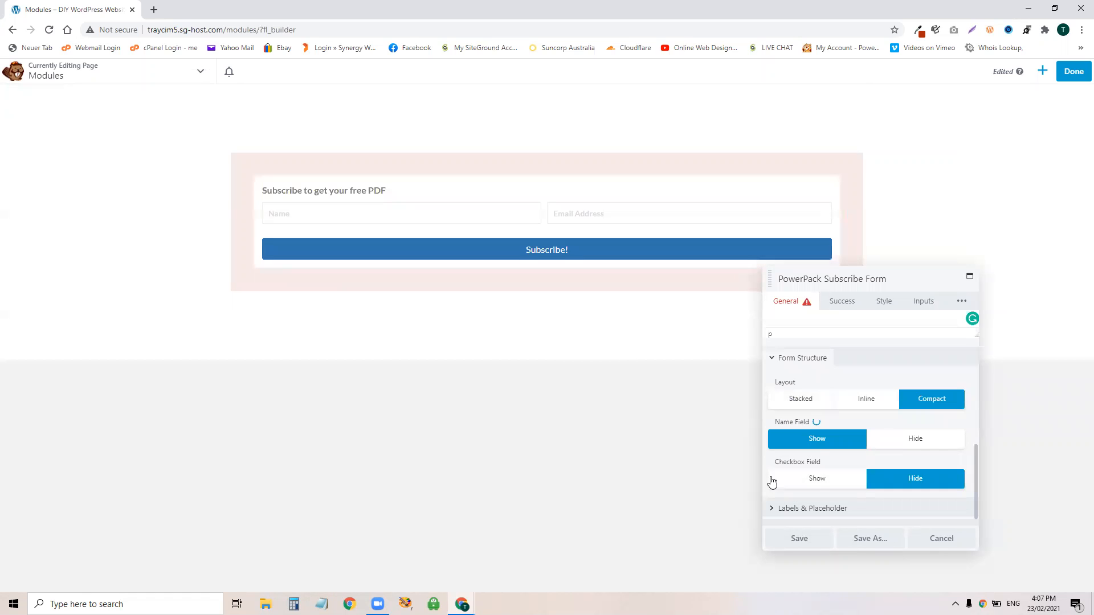
Step: Show the checkbox field and relabel it 'Yes I opt in for future emails'
{"action": "left_click", "coordinate": [808, 482]}
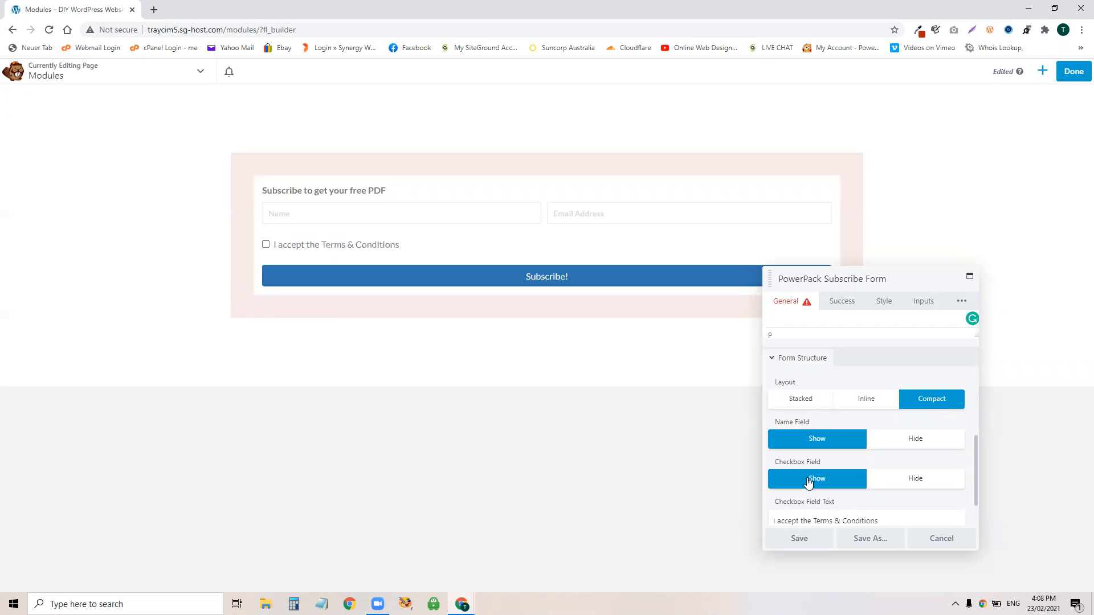
{"action": "scroll", "coordinate": [808, 482], "scroll_direction": "down", "scroll_amount": 1}
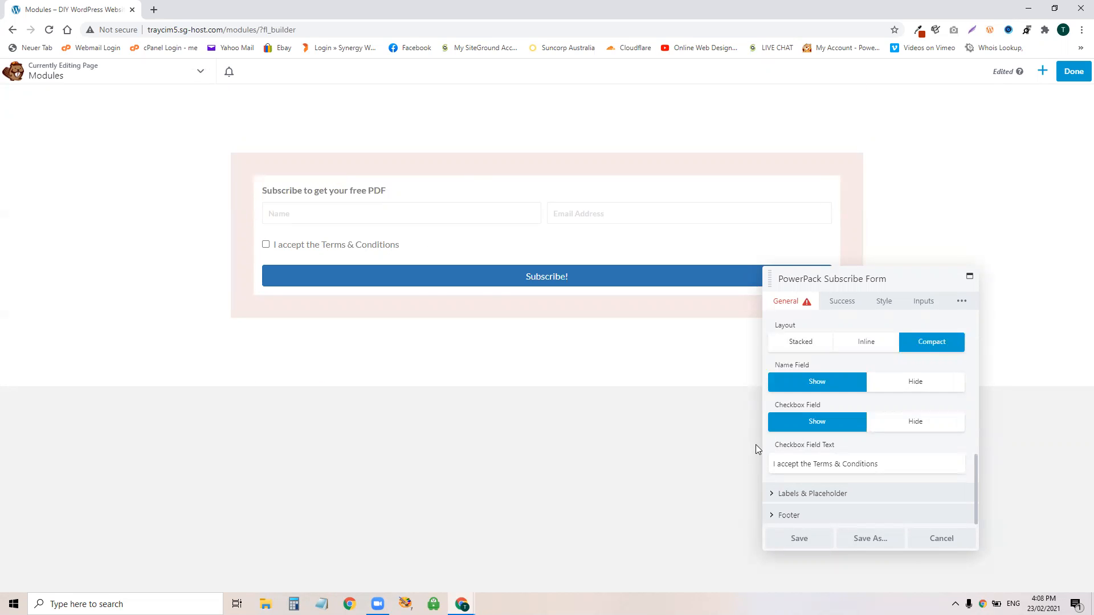
{"action": "left_click_drag", "start_coordinate": [880, 464], "coordinate": [728, 474]}
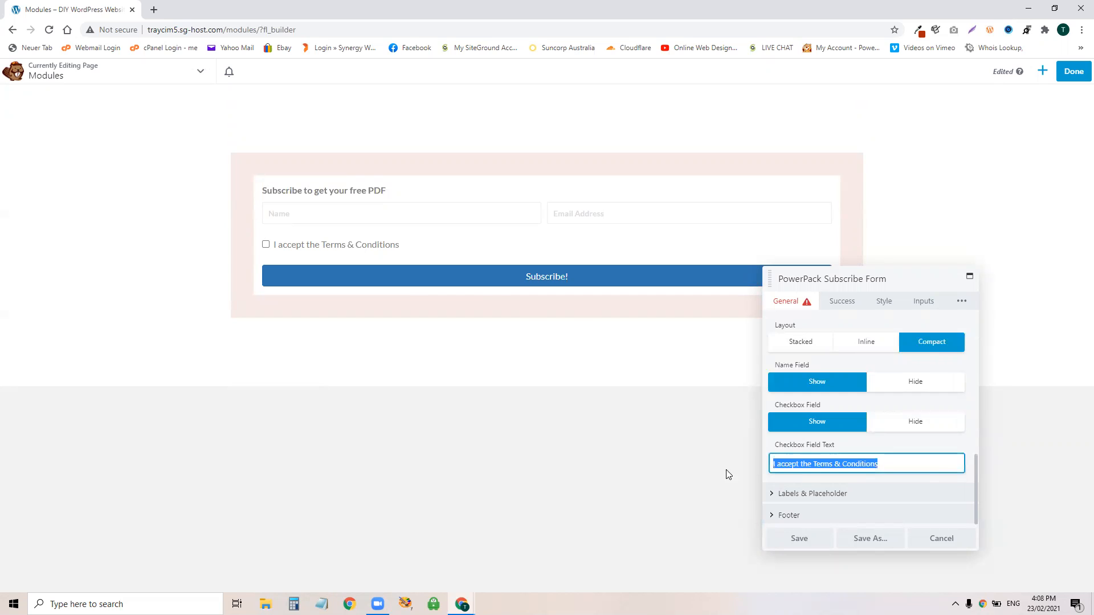
{"action": "type", "text": "Yes I opt in for fu"}
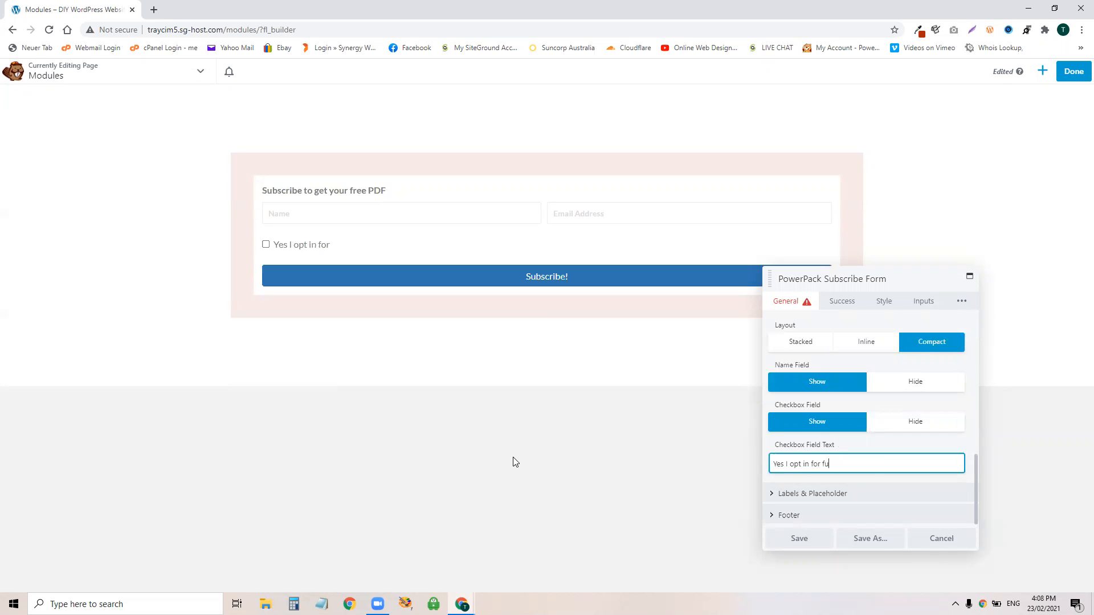
{"action": "type", "text": "ture emails"}
Step: Finish the checkbox label and expand the Labels & Placeholder settings
{"action": "left_click", "coordinate": [892, 446]}
{"action": "left_click", "coordinate": [835, 493]}
{"action": "scroll", "coordinate": [869, 402], "scroll_direction": "down", "scroll_amount": 2}
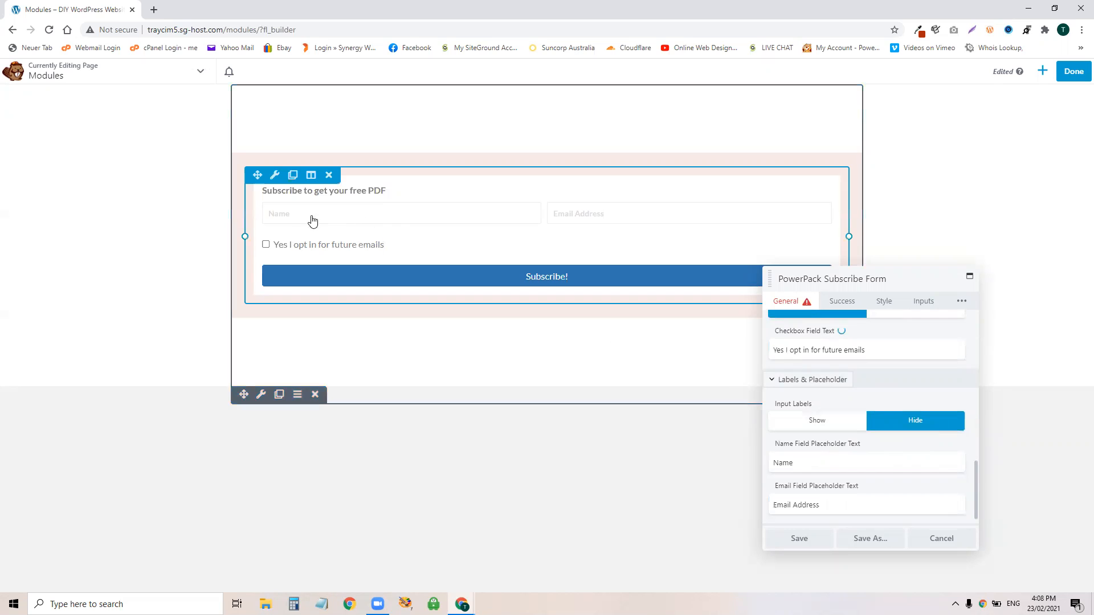
{"action": "left_click", "coordinate": [361, 225]}
Step: Restore the Name placeholder to 'Name' and expand the Footer section
{"action": "left_click_drag", "start_coordinate": [805, 462], "coordinate": [757, 465]}
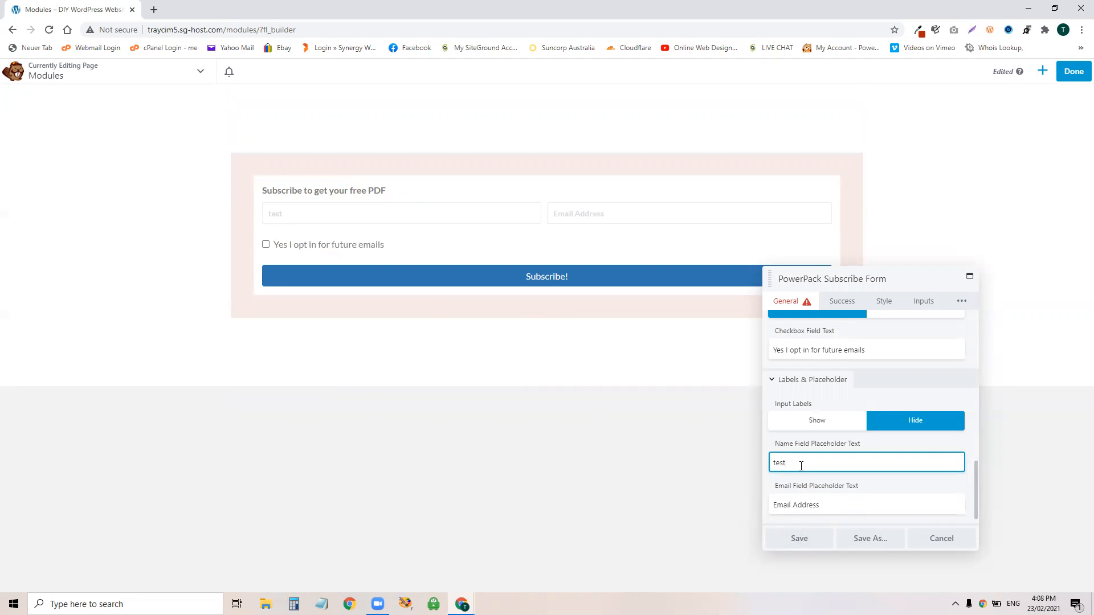
{"action": "type", "text": "Name"}
{"action": "left_click", "coordinate": [896, 436]}
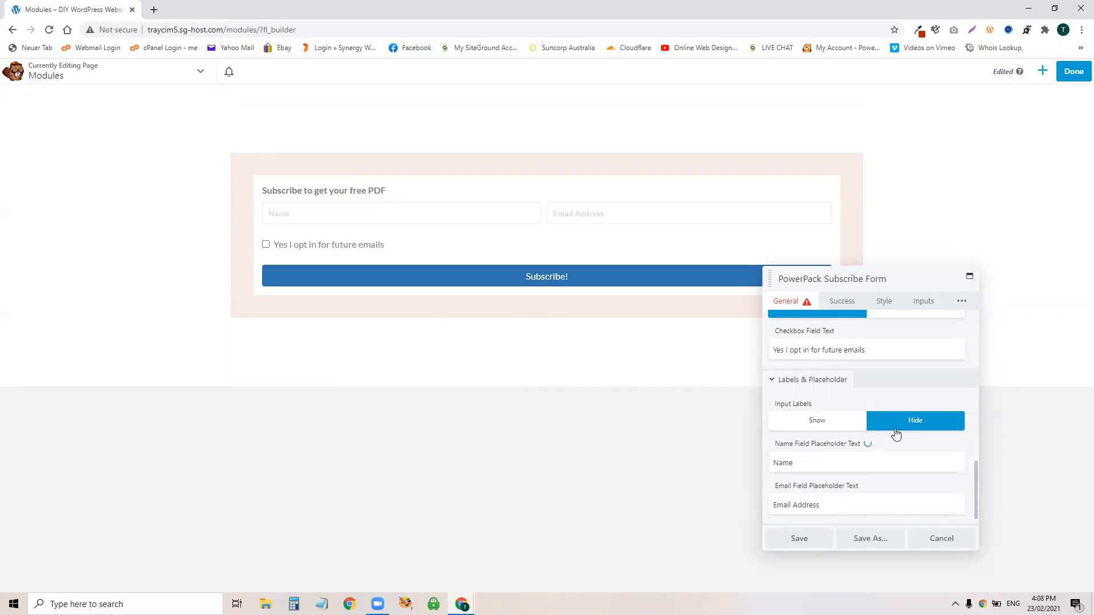
{"action": "scroll", "coordinate": [895, 435], "scroll_direction": "down", "scroll_amount": 1}
{"action": "left_click", "coordinate": [835, 516]}
{"action": "scroll", "coordinate": [869, 429], "scroll_direction": "down", "scroll_amount": 3}
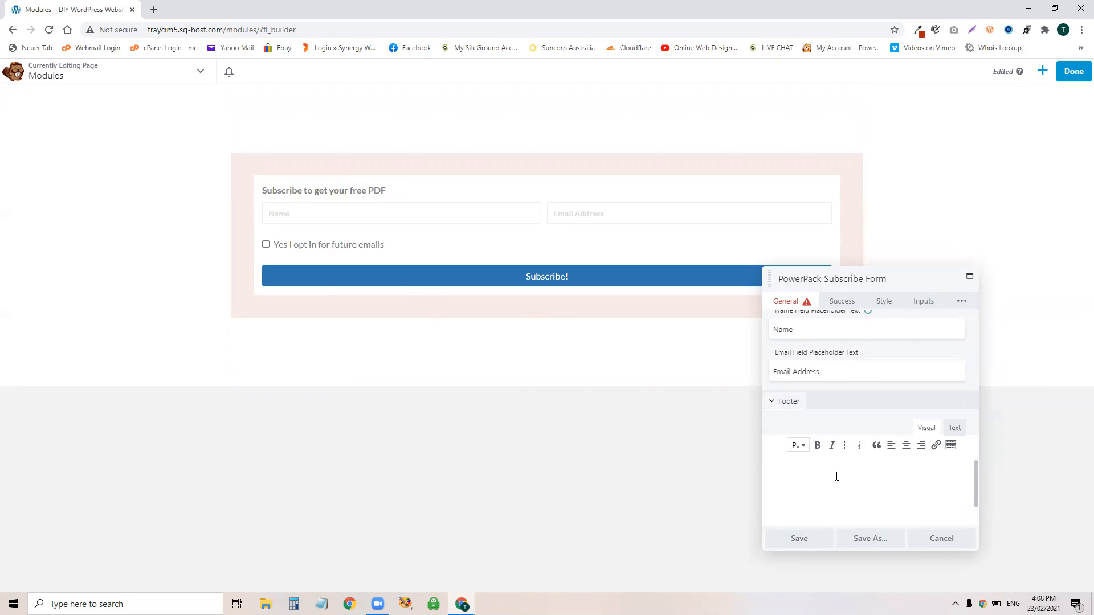
Step: Enter test footer text, save, and reopen the subscribe form's settings
{"action": "type", "text": "fffffffffffffffffffffffffffffffffffffffff"}
{"action": "left_click", "coordinate": [811, 538]}
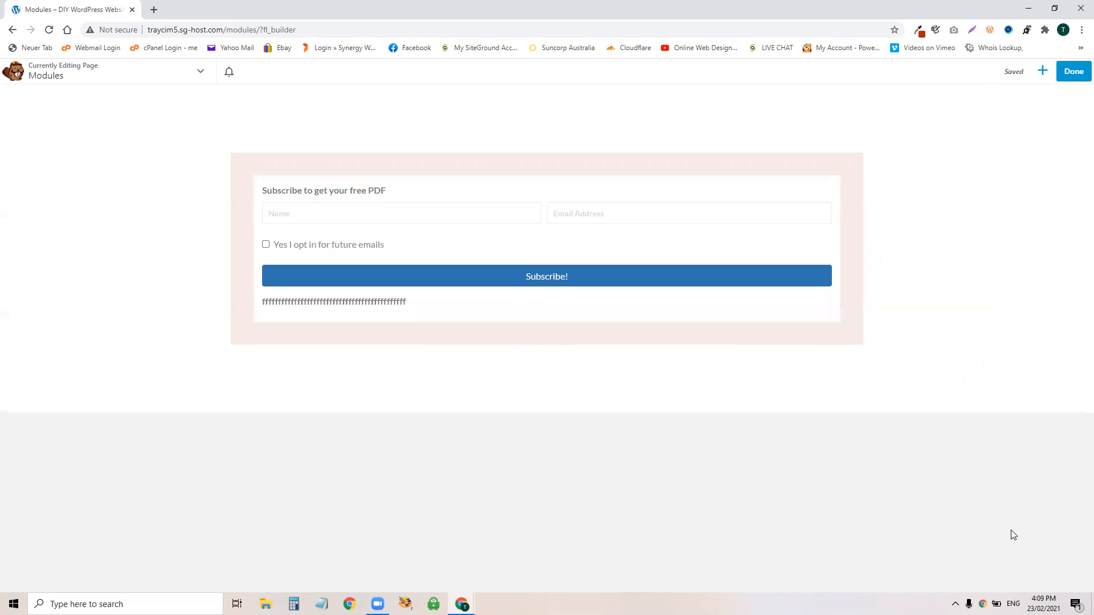
{"action": "left_click", "coordinate": [454, 241]}
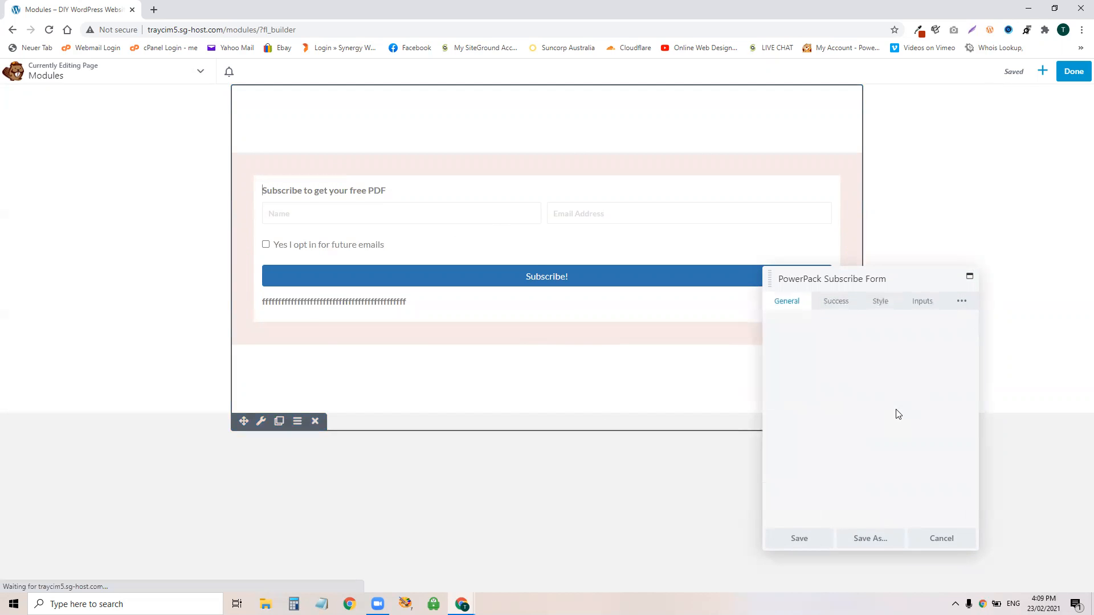
{"action": "scroll", "coordinate": [841, 472], "scroll_direction": "down", "scroll_amount": 1}
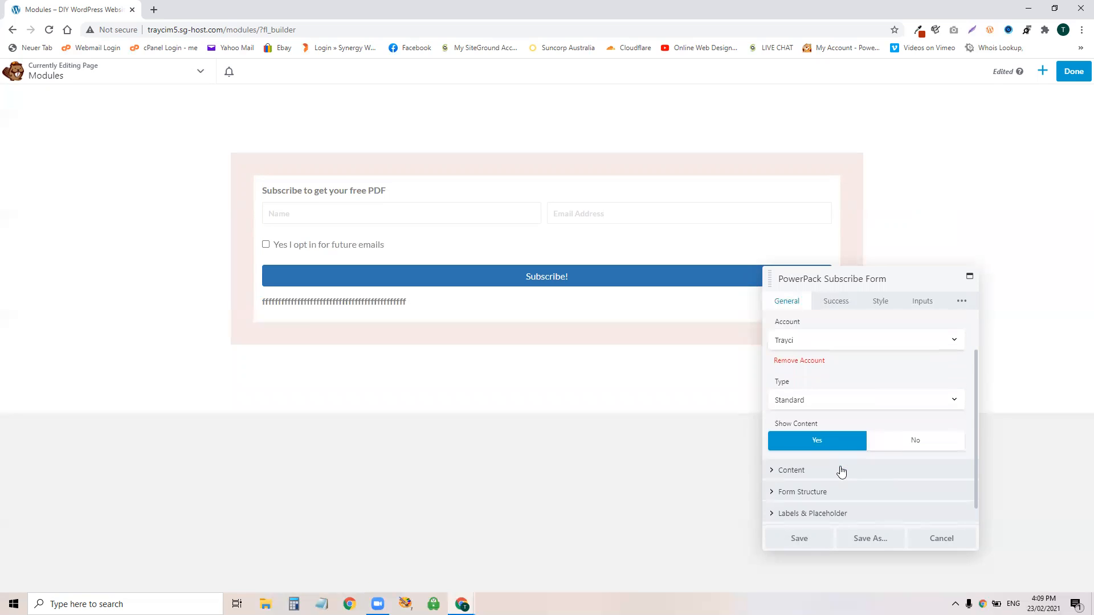
{"action": "scroll", "coordinate": [841, 472], "scroll_direction": "down", "scroll_amount": 1}
Step: Delete the footer text and bring up the Success message settings
{"action": "left_click", "coordinate": [807, 515]}
{"action": "left_click_drag", "start_coordinate": [910, 412], "coordinate": [772, 414]}
{"action": "key", "text": "BackSpace"}
{"action": "scroll", "coordinate": [857, 437], "scroll_direction": "up", "scroll_amount": 2}
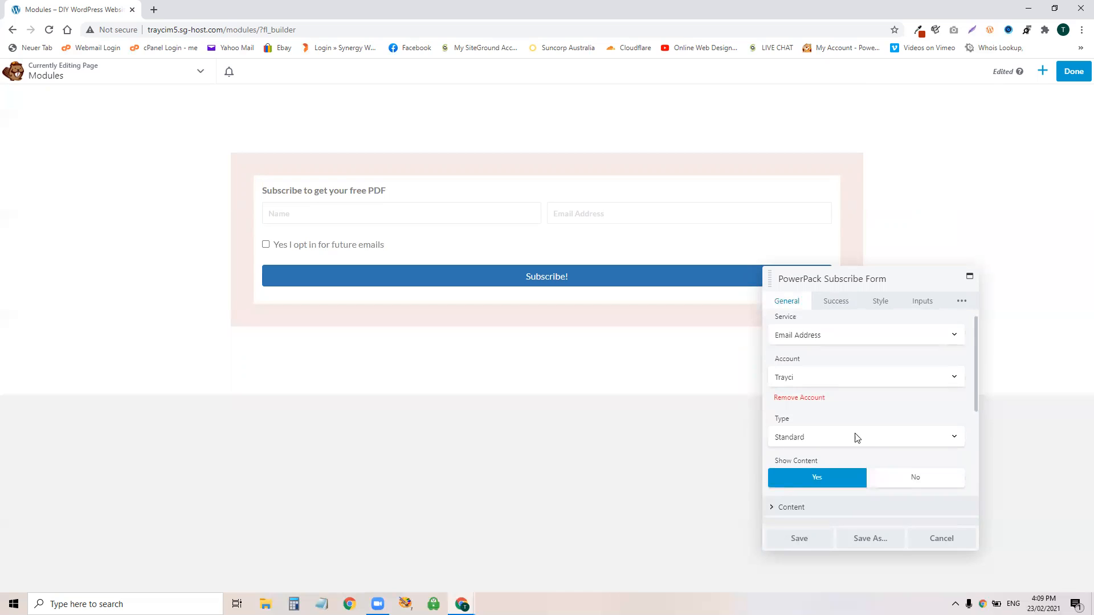
{"action": "left_click", "coordinate": [836, 301]}
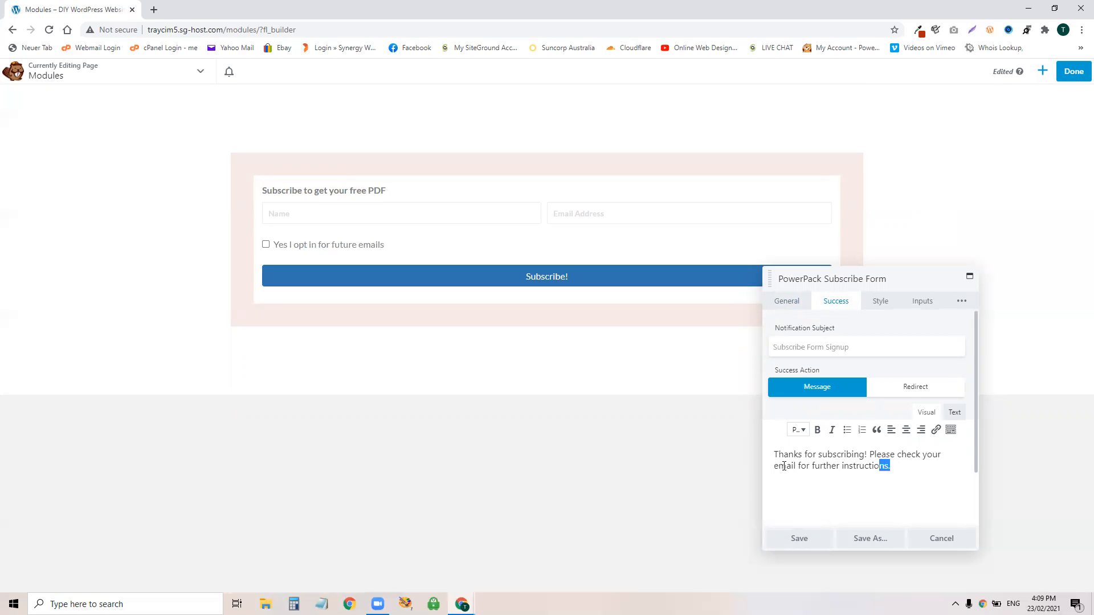
{"action": "triple_click", "coordinate": [887, 468]}
{"action": "left_click", "coordinate": [866, 487]}
Step: Copy the Online Web Designs Facebook page address in a new tab, then return to the builder
{"action": "left_click", "coordinate": [152, 11]}
{"action": "left_click", "coordinate": [405, 48]}
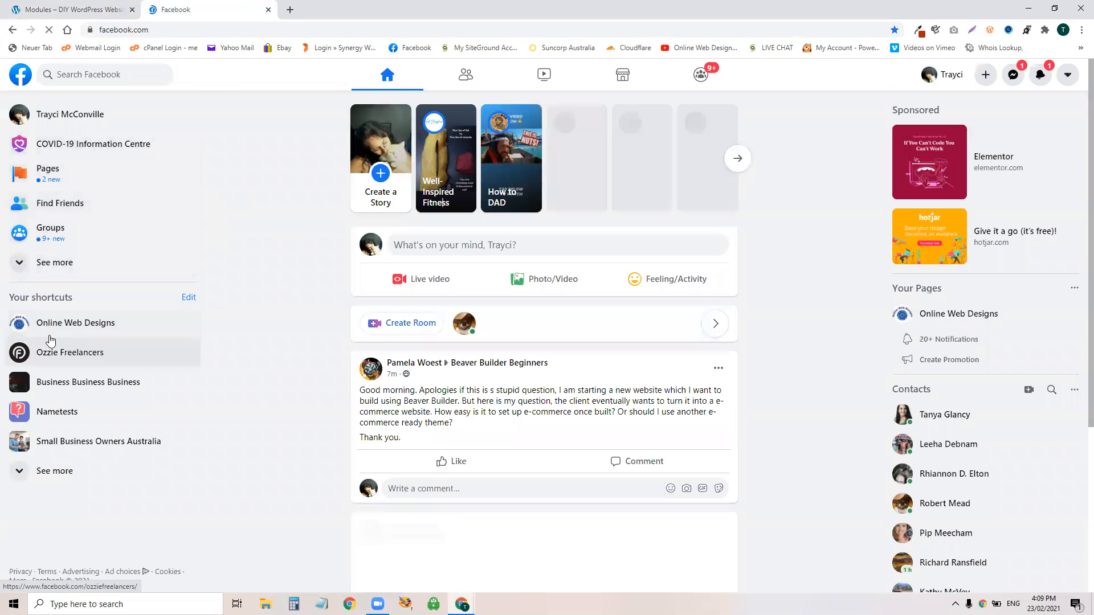
{"action": "left_click", "coordinate": [57, 324]}
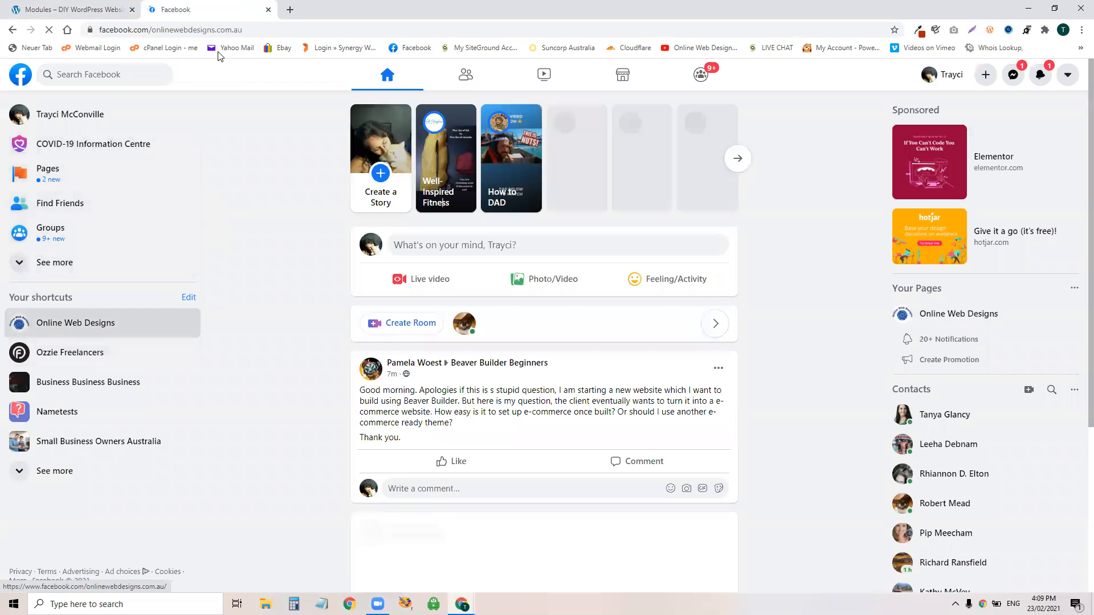
{"action": "left_click", "coordinate": [207, 26]}
{"action": "key", "text": "ctrl+c"}
{"action": "right_click", "coordinate": [207, 28]}
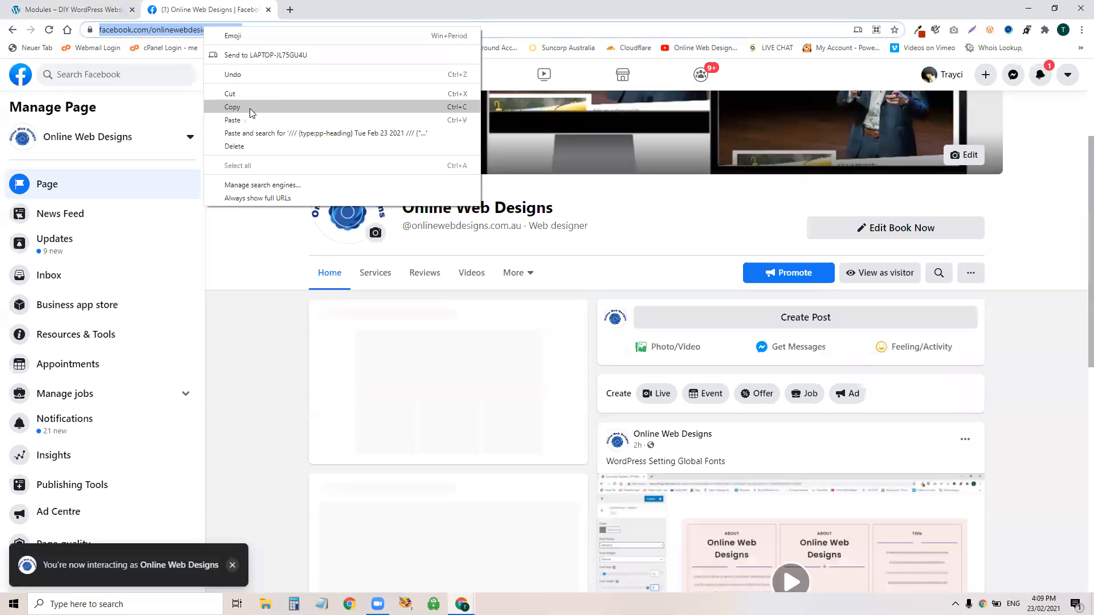
{"action": "left_click", "coordinate": [249, 111]}
{"action": "left_click", "coordinate": [101, 15]}
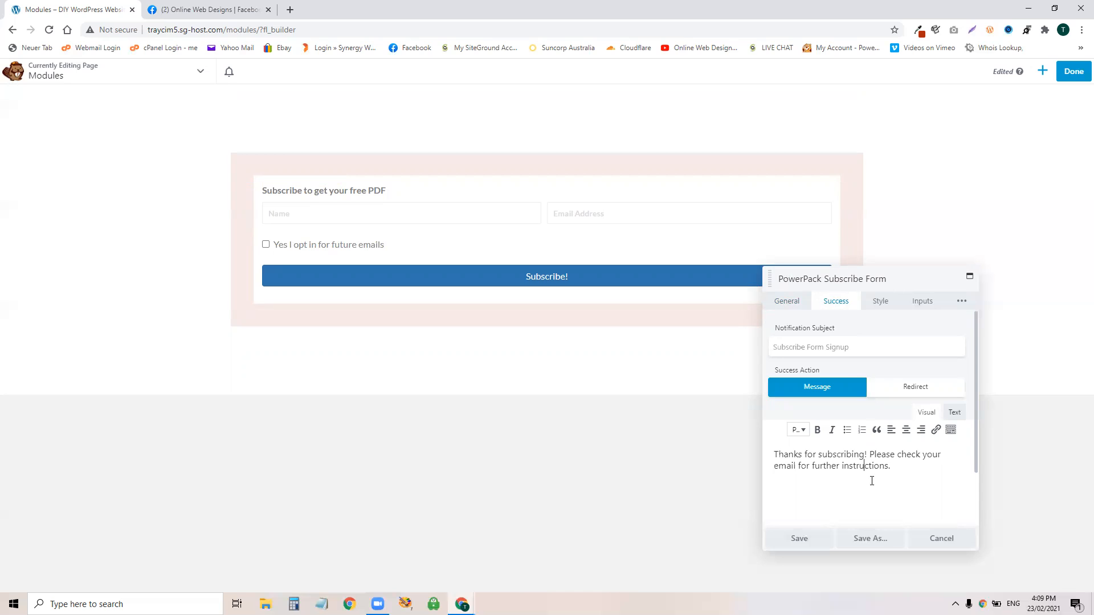
Step: Make successful signups redirect to the pasted Facebook page URL, save, and publish the page
{"action": "left_click", "coordinate": [912, 386]}
{"action": "right_click", "coordinate": [782, 428]}
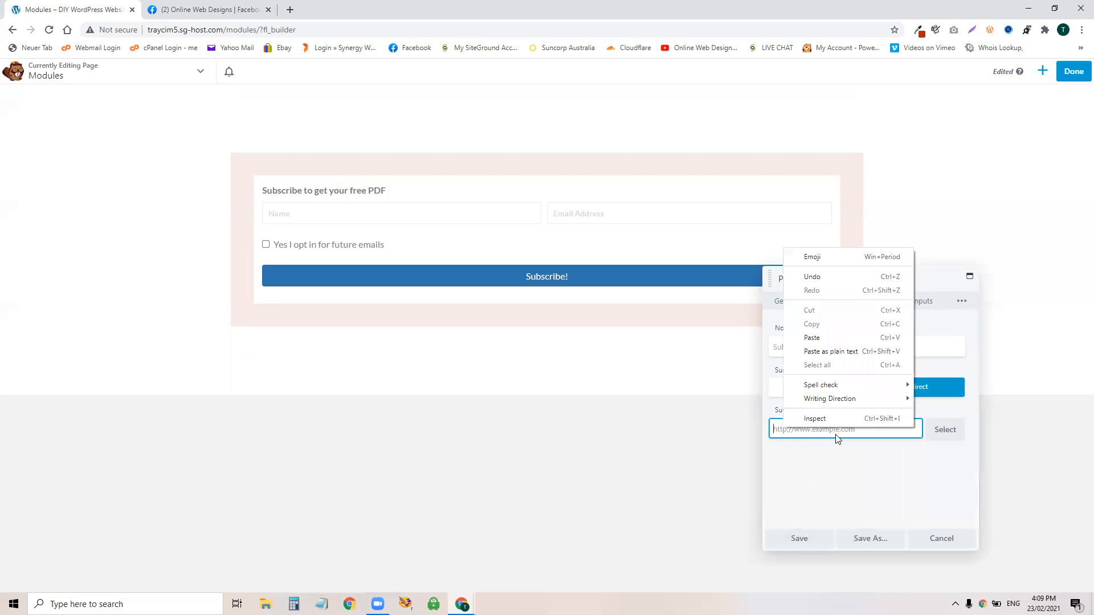
{"action": "left_click", "coordinate": [837, 339]}
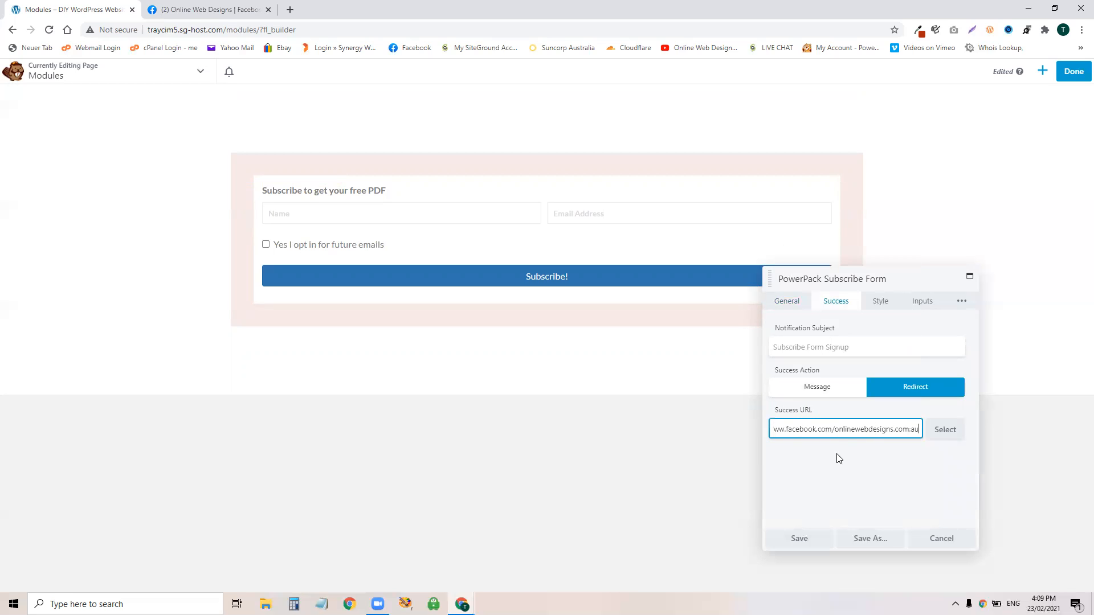
{"action": "left_click", "coordinate": [799, 538]}
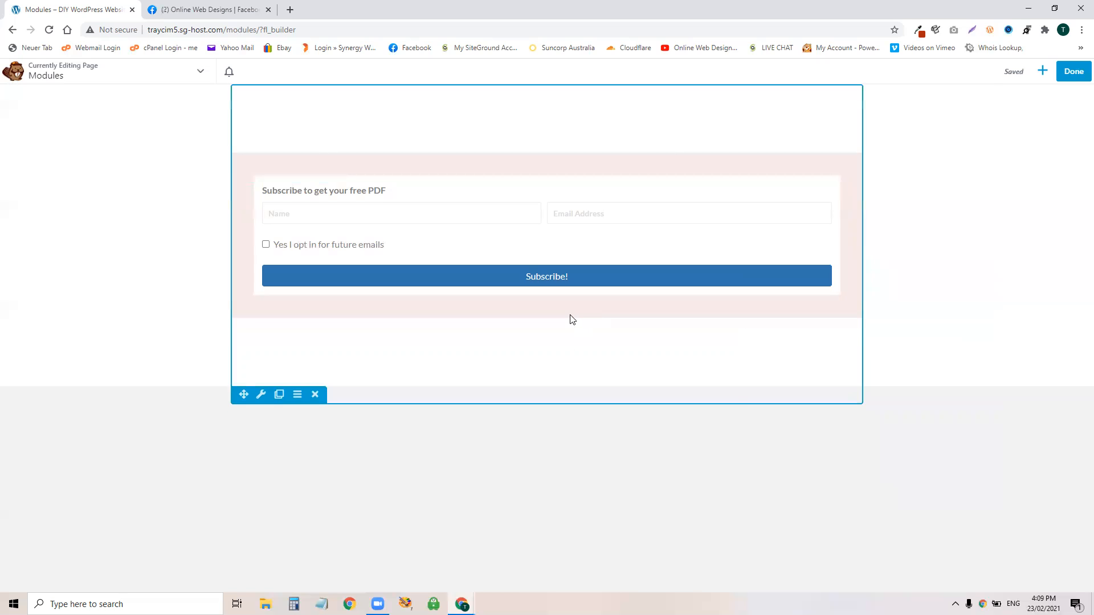
{"action": "left_click", "coordinate": [1070, 70]}
{"action": "left_click", "coordinate": [1026, 78]}
Step: Test-submit the live form with an autofilled name and e-mail plus the opt-in, then go back
{"action": "left_click", "coordinate": [297, 209]}
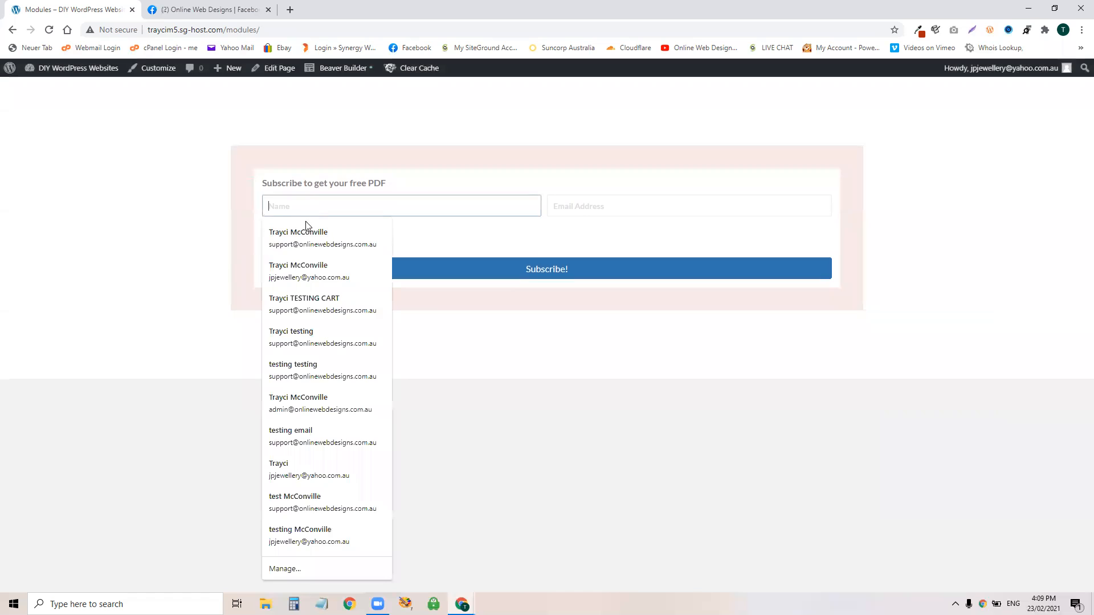
{"action": "left_click", "coordinate": [306, 231]}
{"action": "left_click", "coordinate": [266, 237]}
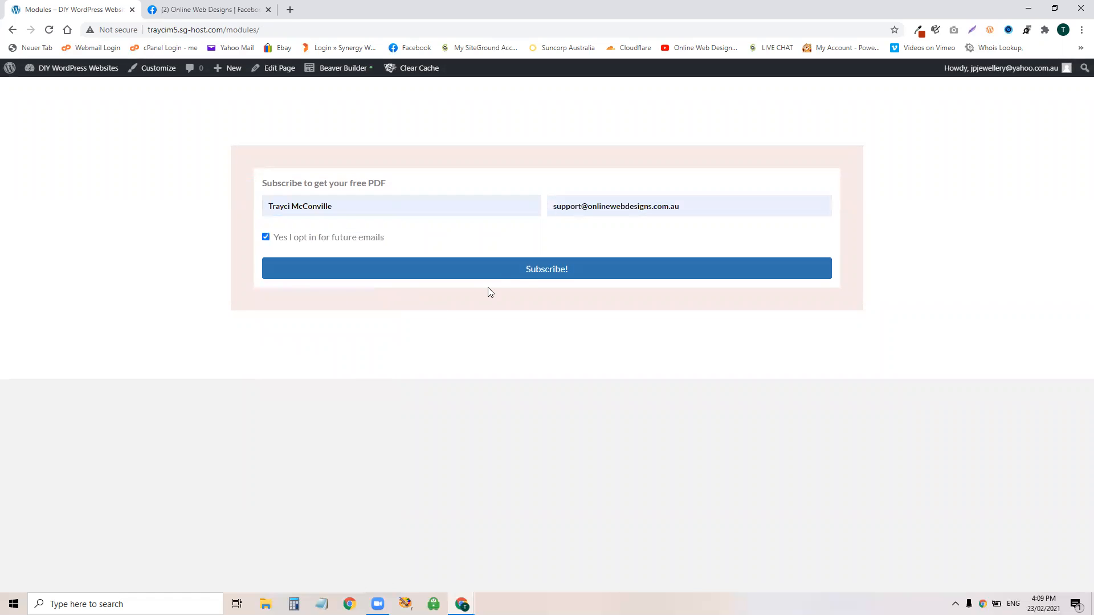
{"action": "left_click", "coordinate": [530, 276]}
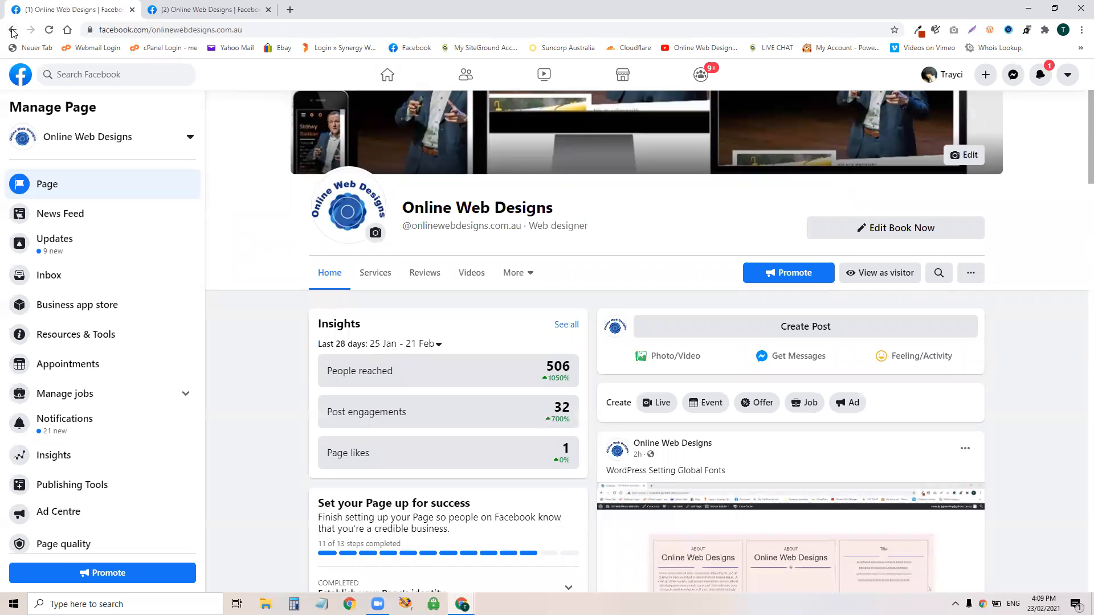
{"action": "left_click", "coordinate": [12, 30]}
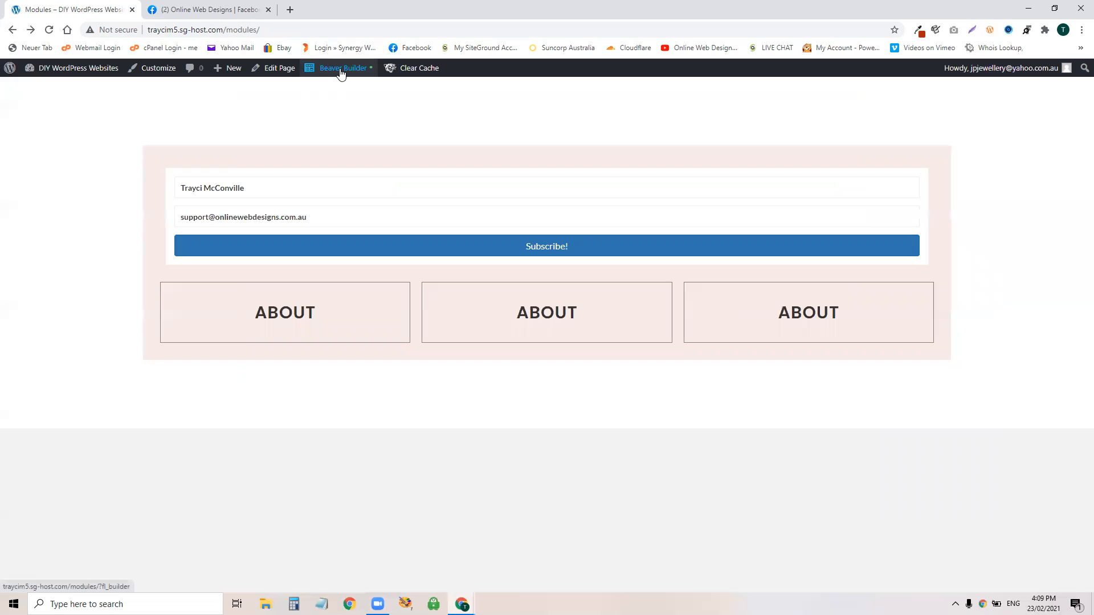
Step: Reopen the Modules page in Beaver Builder and set the subscribe form's success action to Message
{"action": "left_click", "coordinate": [341, 69]}
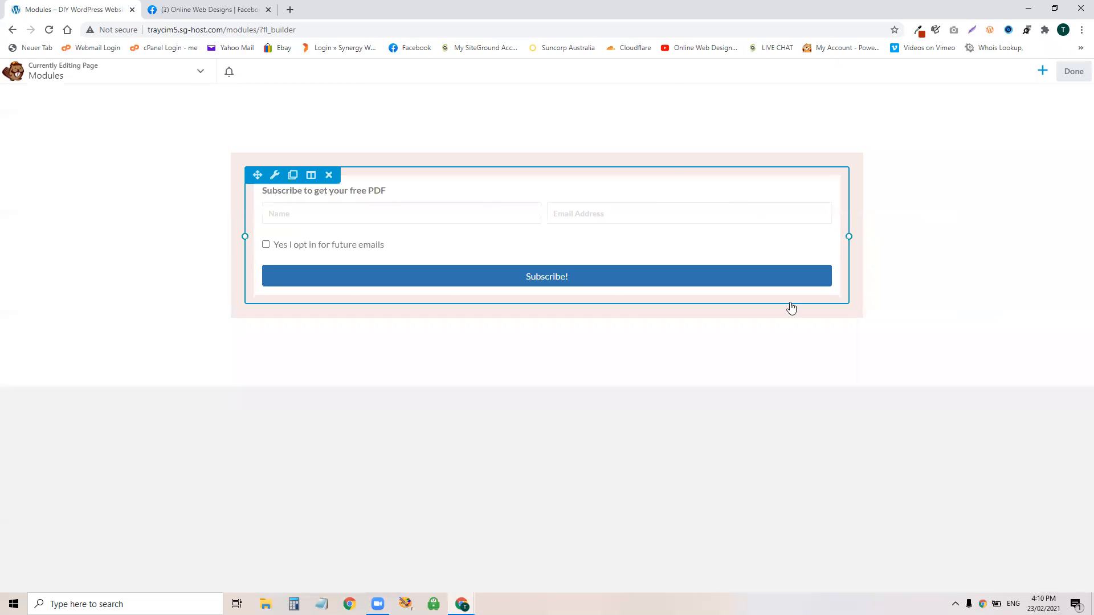
{"action": "left_click", "coordinate": [791, 304]}
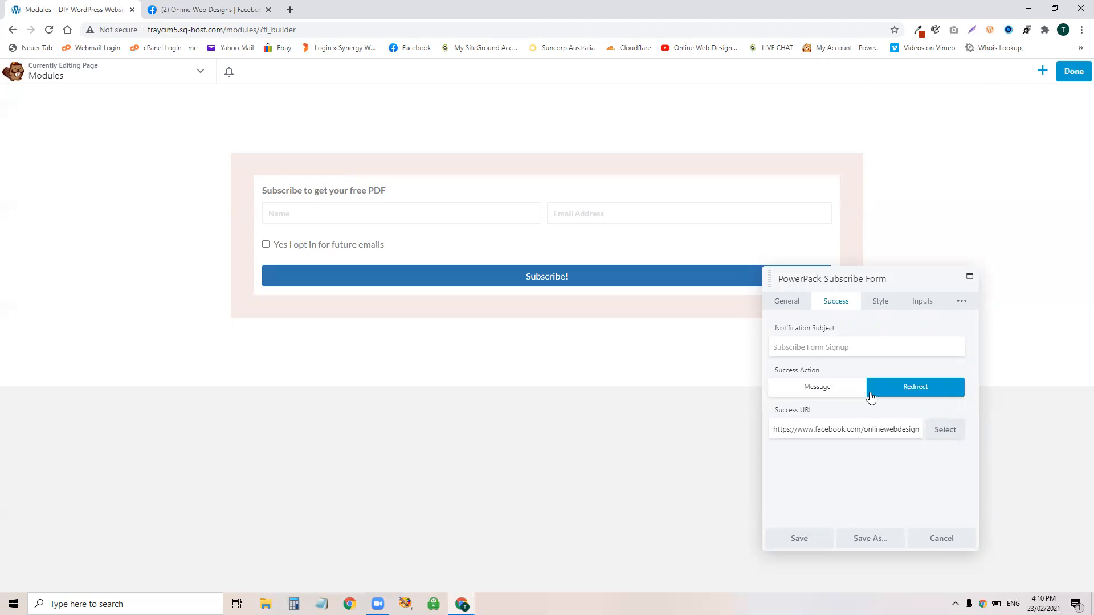
{"action": "left_click", "coordinate": [811, 388]}
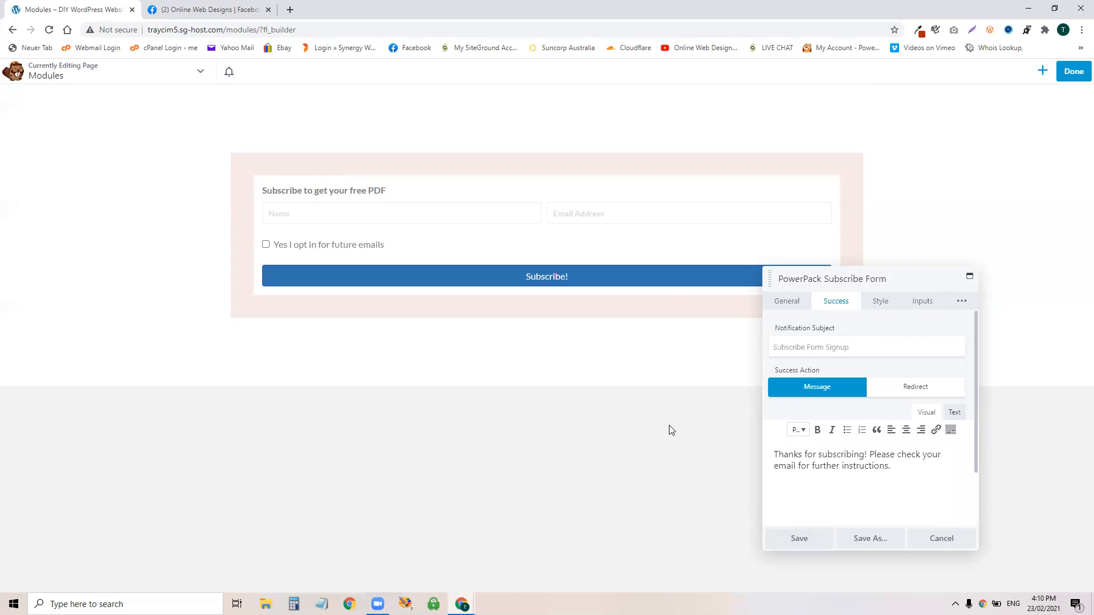
Step: Set the form's Form Background type to Image in the Style settings
{"action": "left_click", "coordinate": [880, 302]}
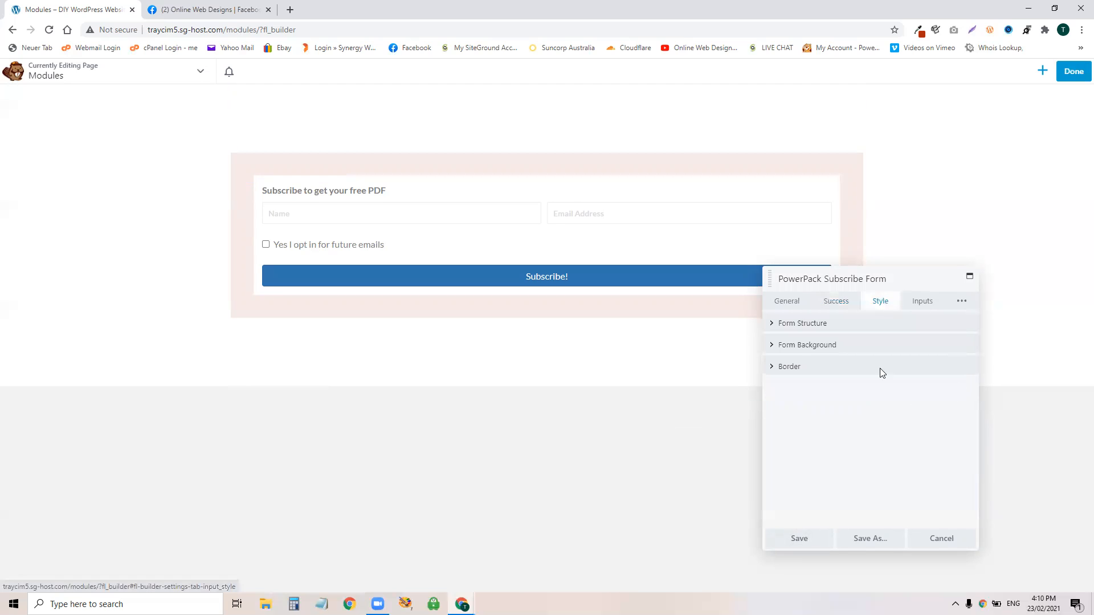
{"action": "left_click", "coordinate": [850, 325]}
{"action": "left_click", "coordinate": [813, 409]}
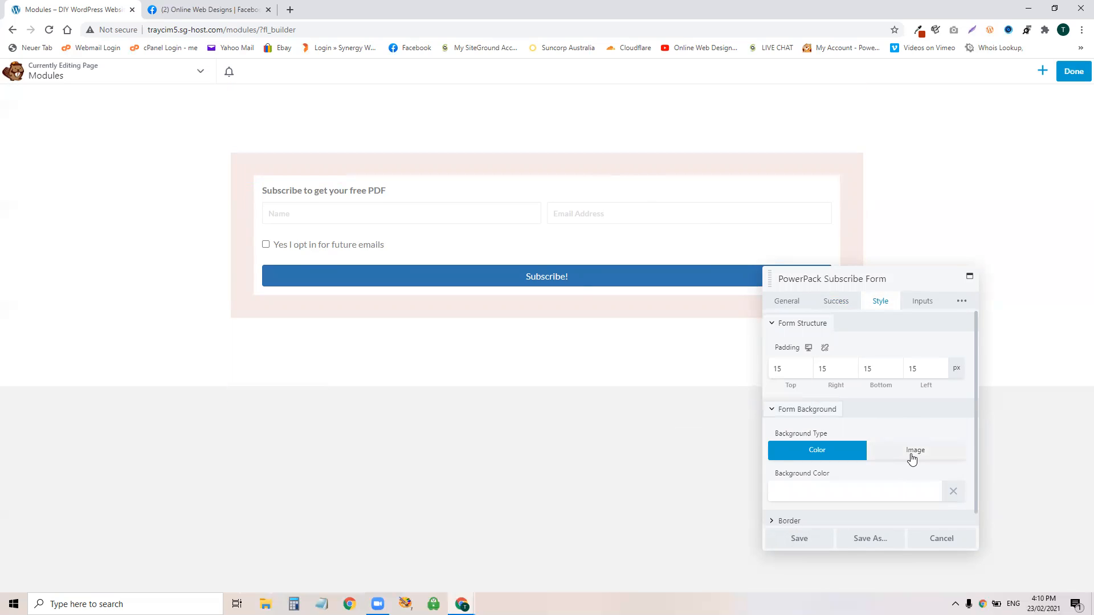
{"action": "left_click", "coordinate": [940, 455]}
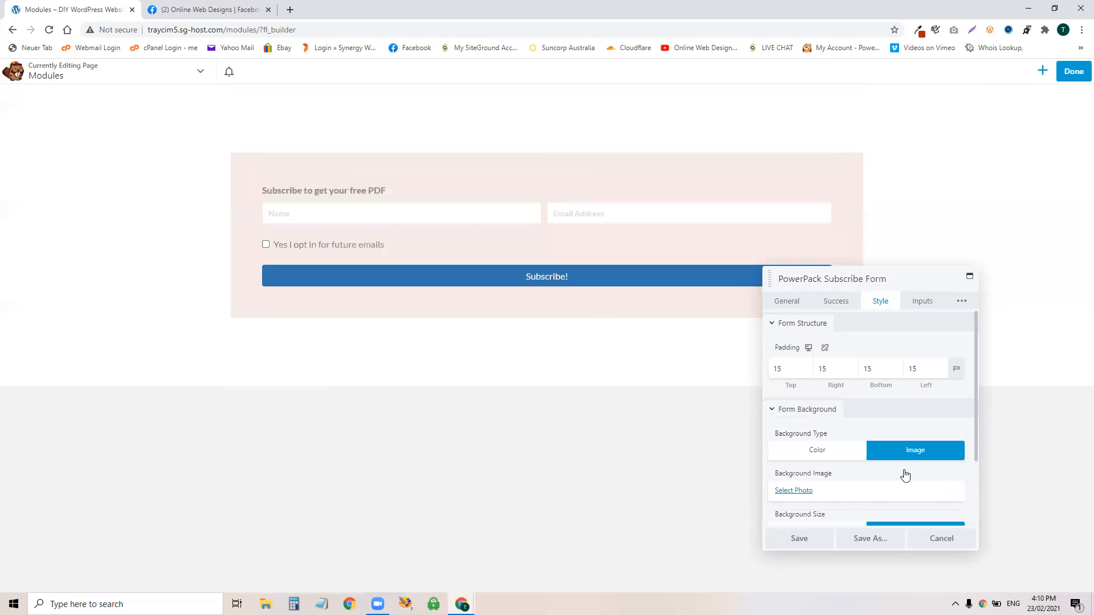
{"action": "scroll", "coordinate": [854, 461], "scroll_direction": "down", "scroll_amount": 2}
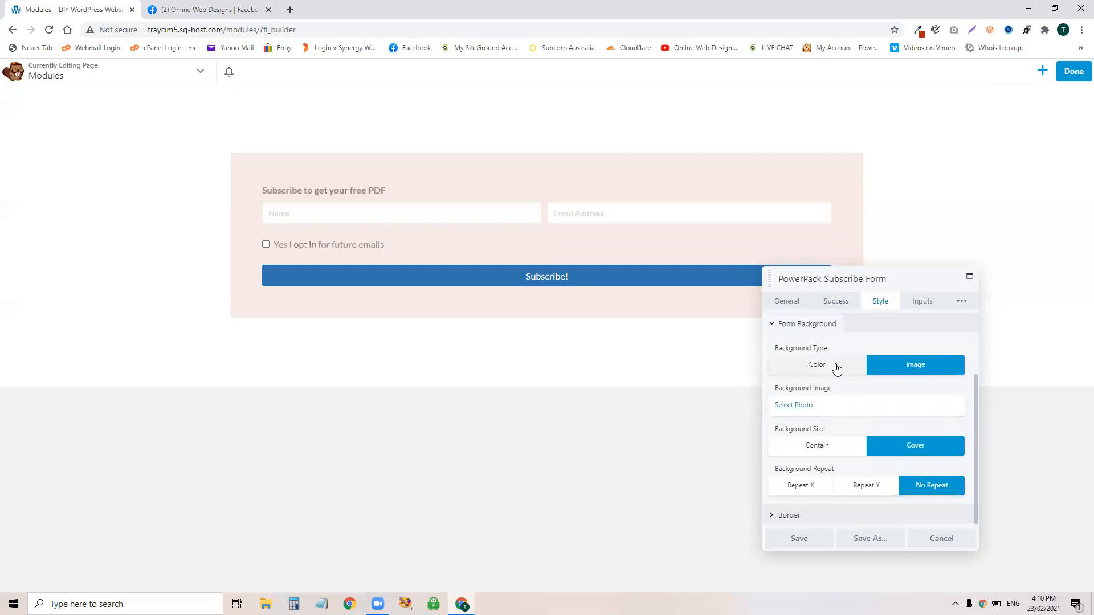
{"action": "left_click", "coordinate": [833, 365]}
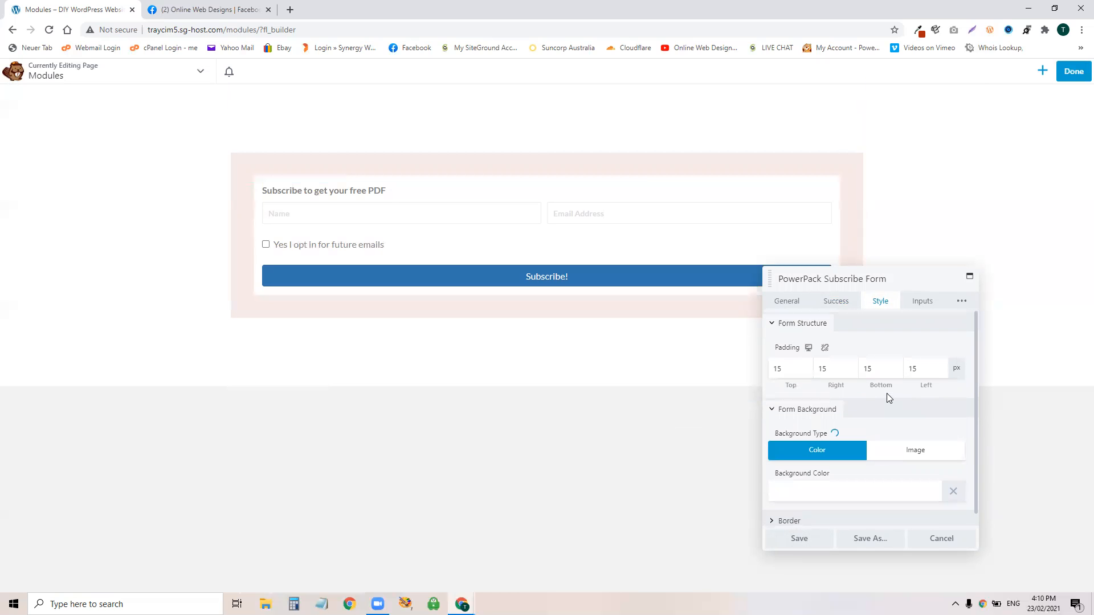
{"action": "left_click", "coordinate": [899, 447]}
{"action": "scroll", "coordinate": [809, 399], "scroll_direction": "down", "scroll_amount": 3}
Step: Choose the muskox photo from the Media Library as the form background
{"action": "left_click", "coordinate": [794, 405]}
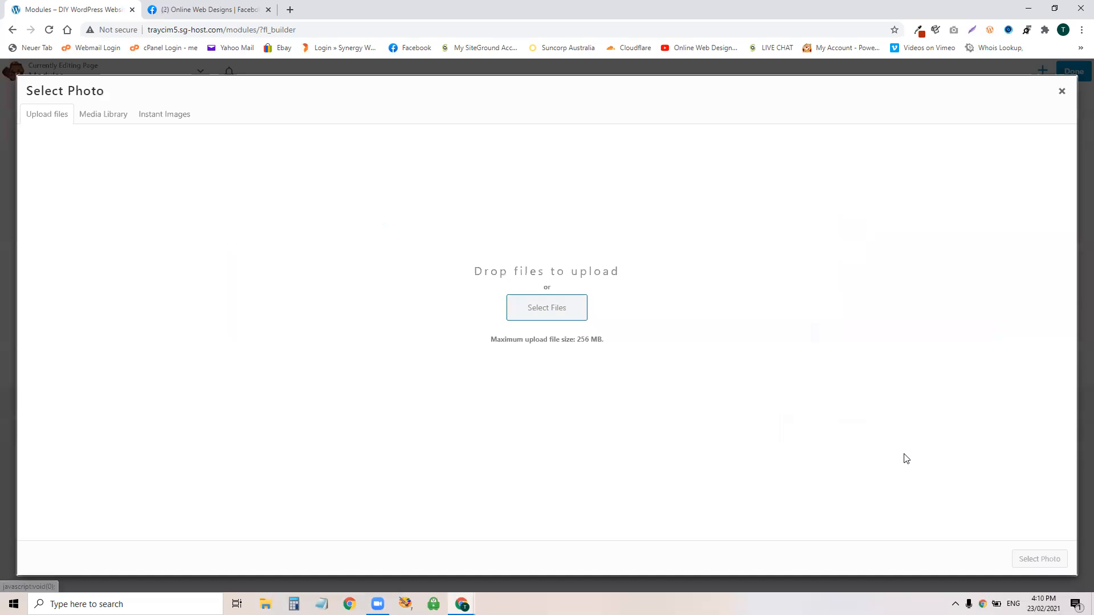
{"action": "left_click", "coordinate": [108, 114]}
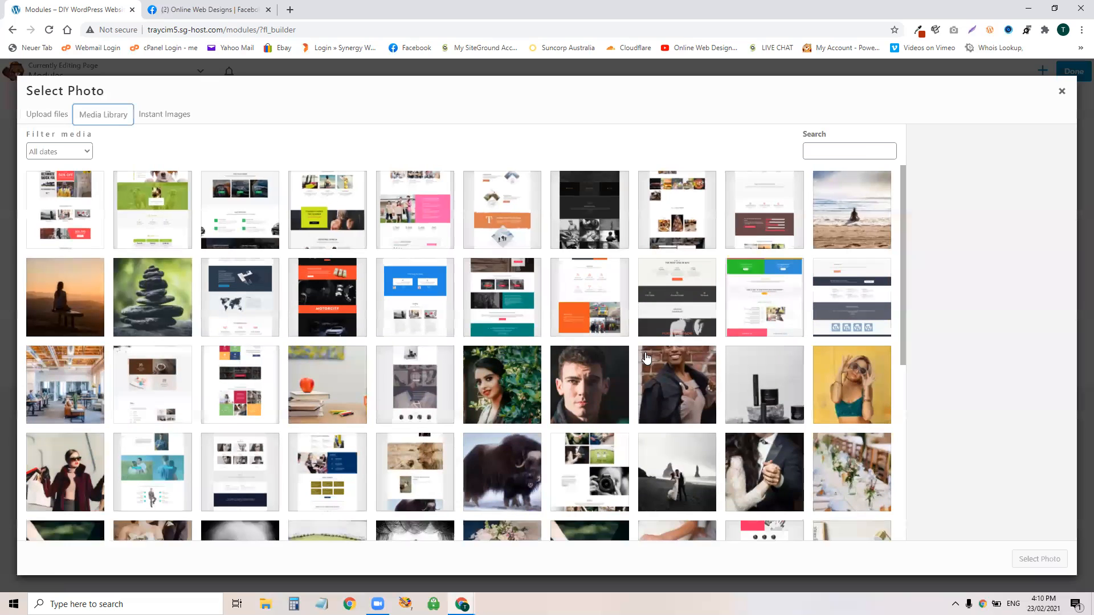
{"action": "scroll", "coordinate": [538, 376], "scroll_direction": "down", "scroll_amount": 3}
{"action": "left_click", "coordinate": [506, 289]}
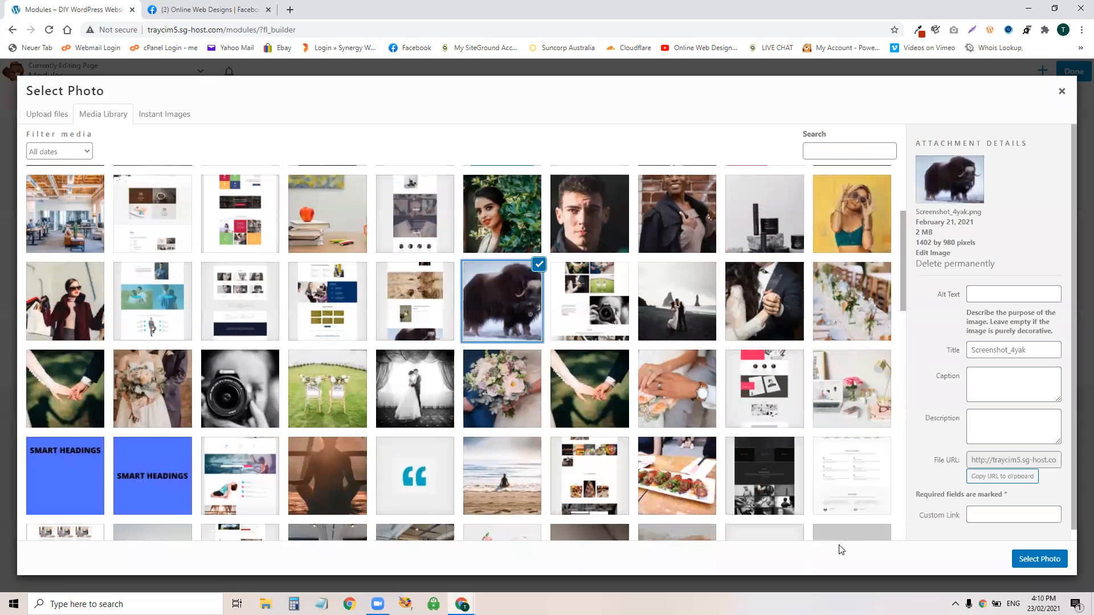
{"action": "left_click", "coordinate": [1038, 559]}
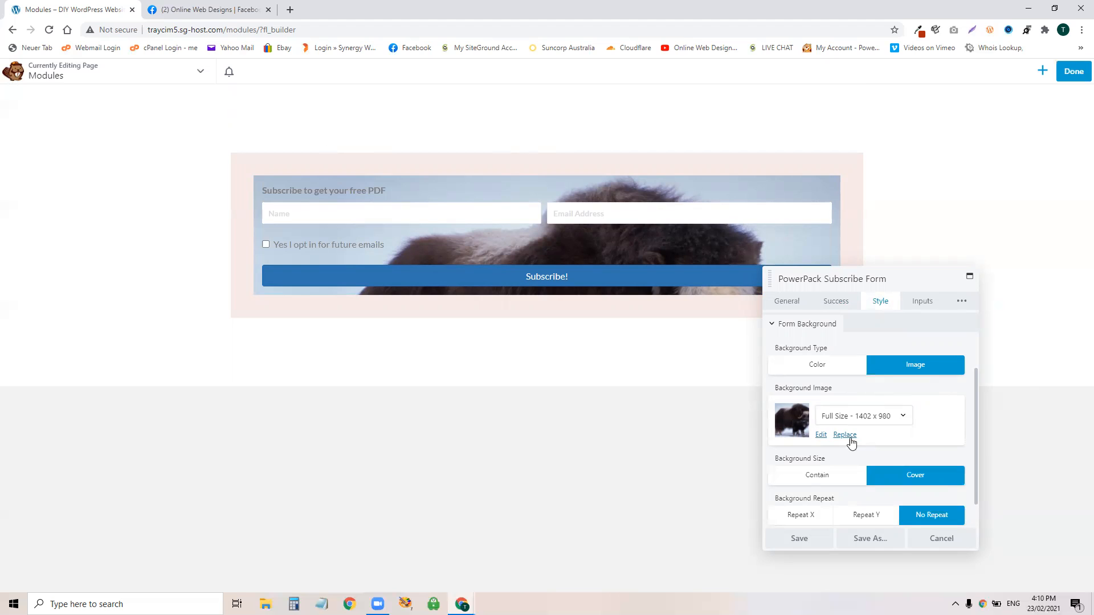
Step: Change the form background to preset colour #0654ba at about 0.14 opacity
{"action": "left_click", "coordinate": [817, 365]}
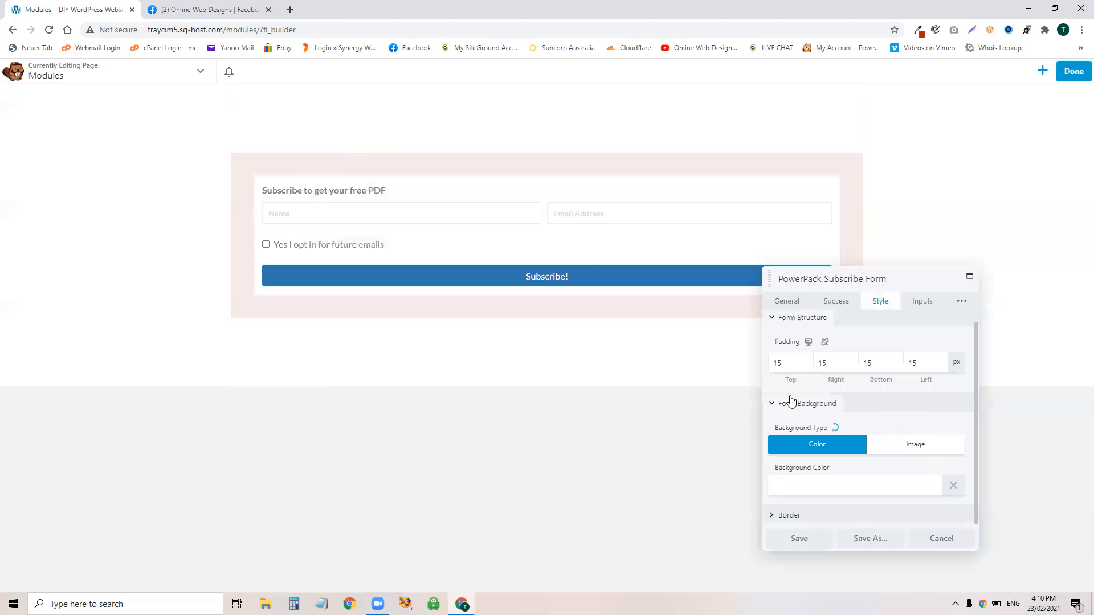
{"action": "left_click", "coordinate": [886, 490]}
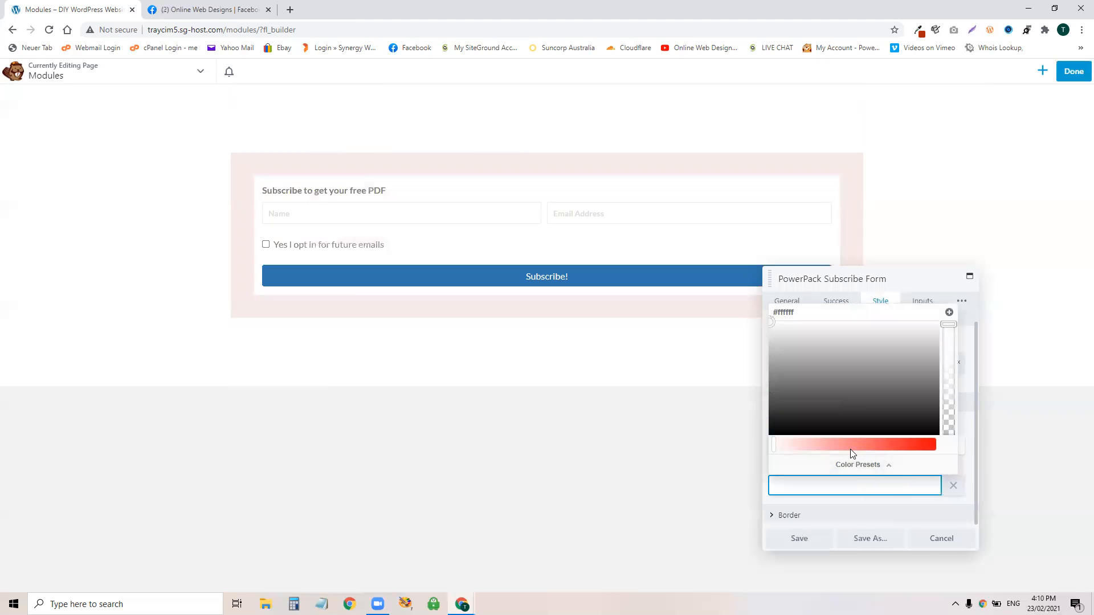
{"action": "left_click", "coordinate": [854, 462]}
{"action": "left_click", "coordinate": [782, 384]}
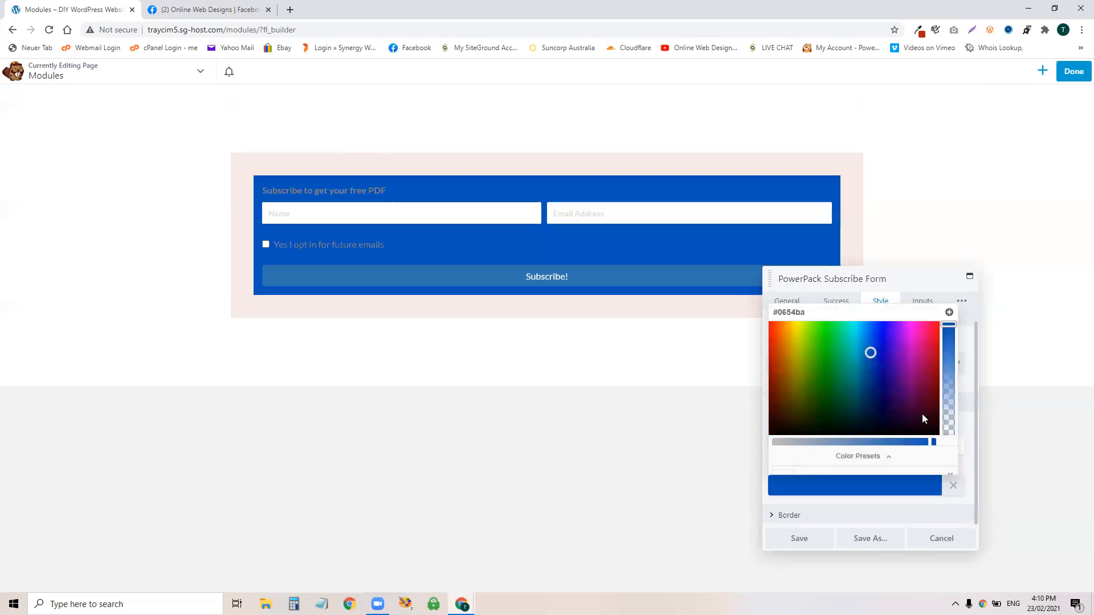
{"action": "left_click_drag", "start_coordinate": [947, 326], "coordinate": [946, 419]}
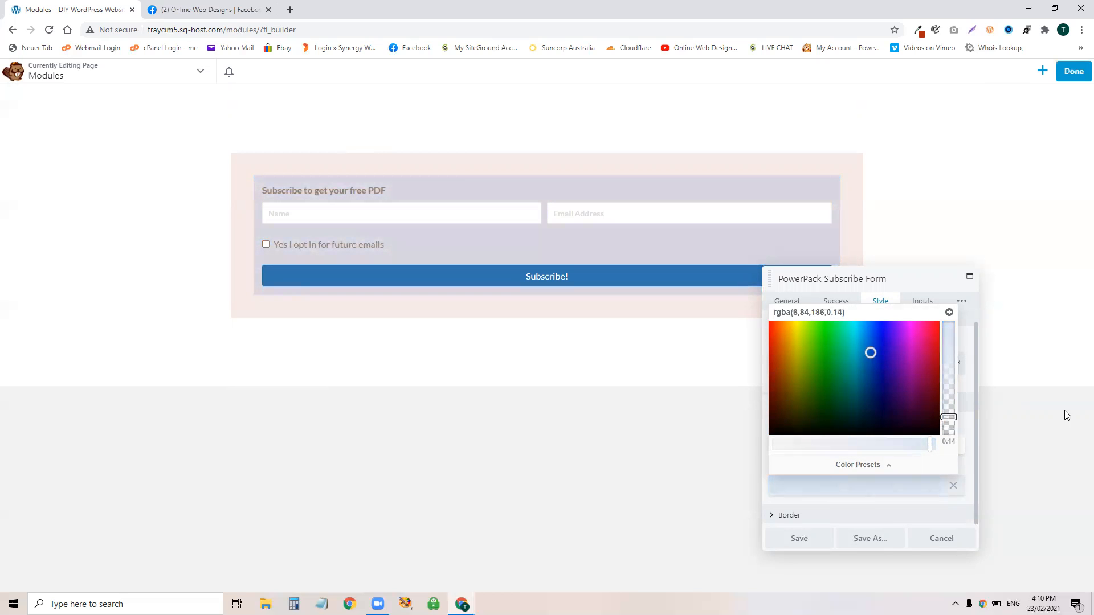
{"action": "left_click", "coordinate": [989, 419]}
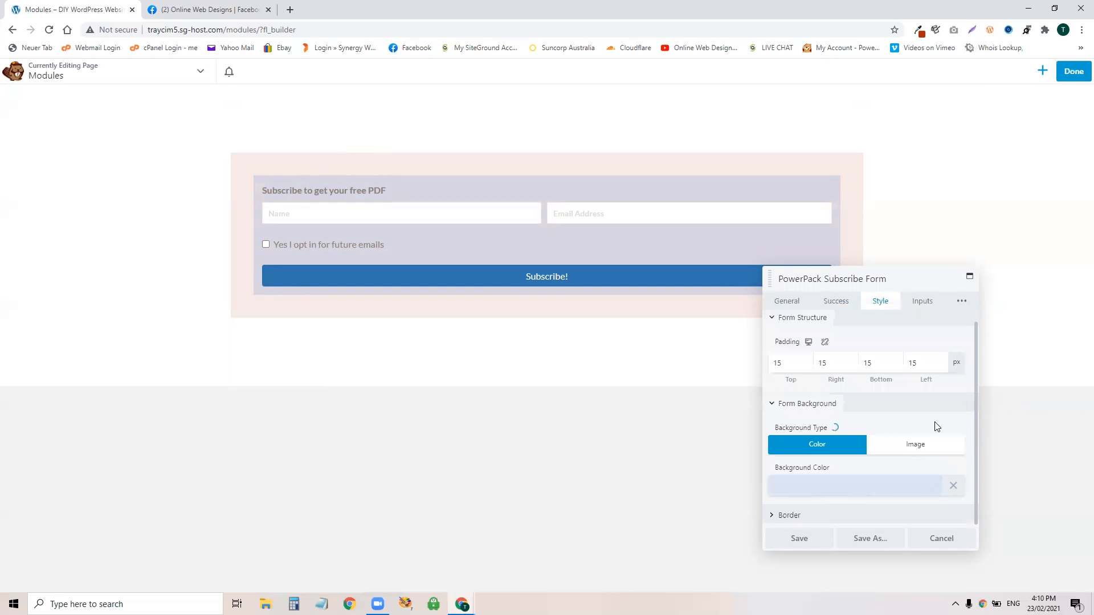
{"action": "left_click", "coordinate": [817, 522]}
{"action": "scroll", "coordinate": [843, 450], "scroll_direction": "down", "scroll_amount": 1}
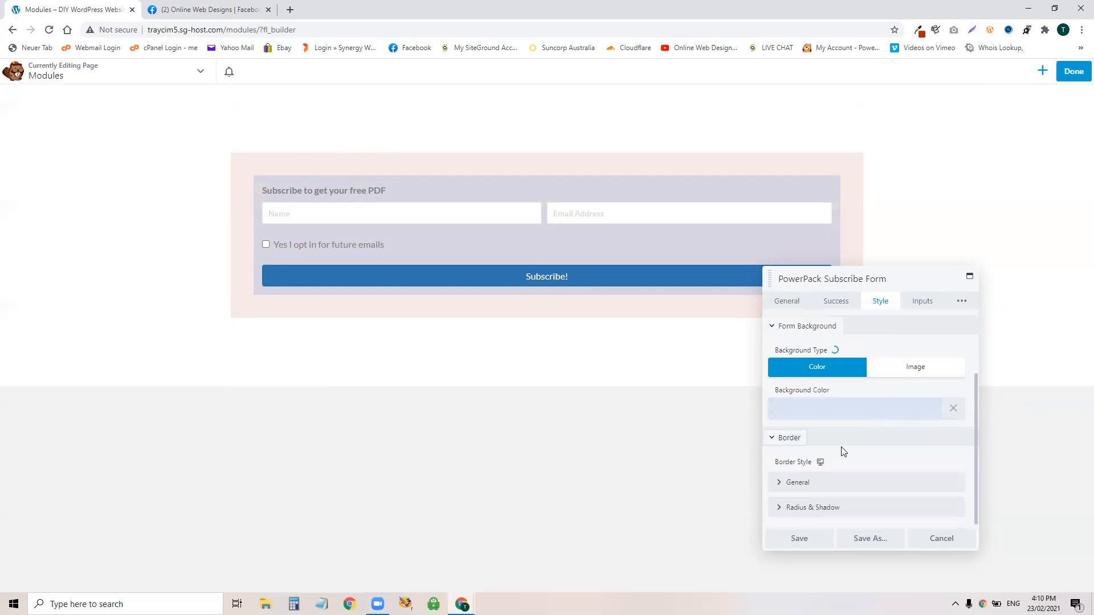
Step: Give the form a solid black border, 1 px wide on all four sides
{"action": "scroll", "coordinate": [799, 489], "scroll_direction": "down", "scroll_amount": 2}
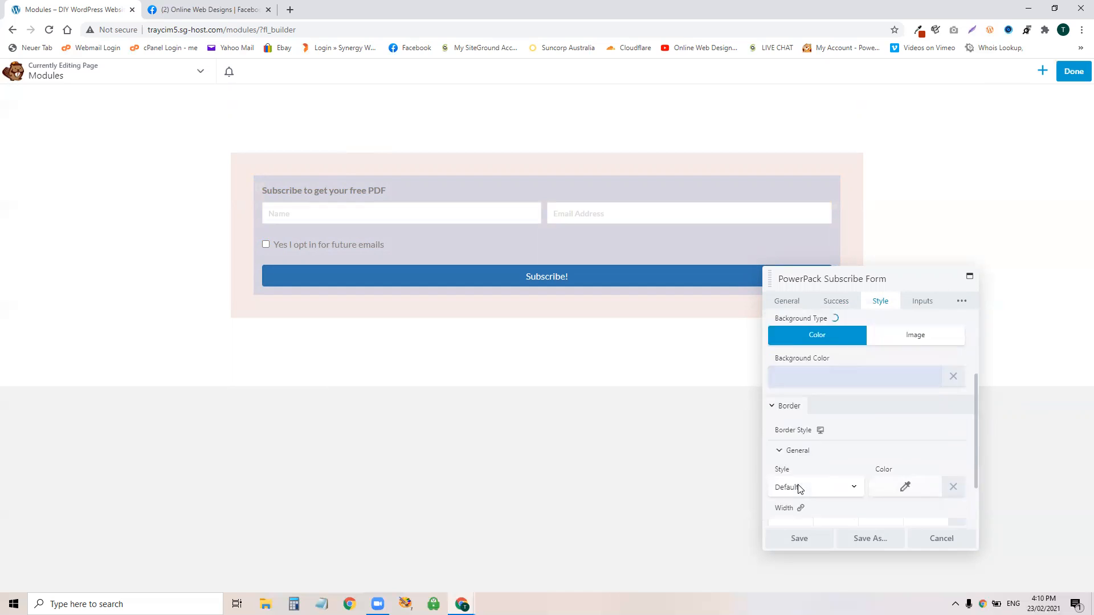
{"action": "left_click", "coordinate": [806, 420]}
{"action": "left_click", "coordinate": [796, 454]}
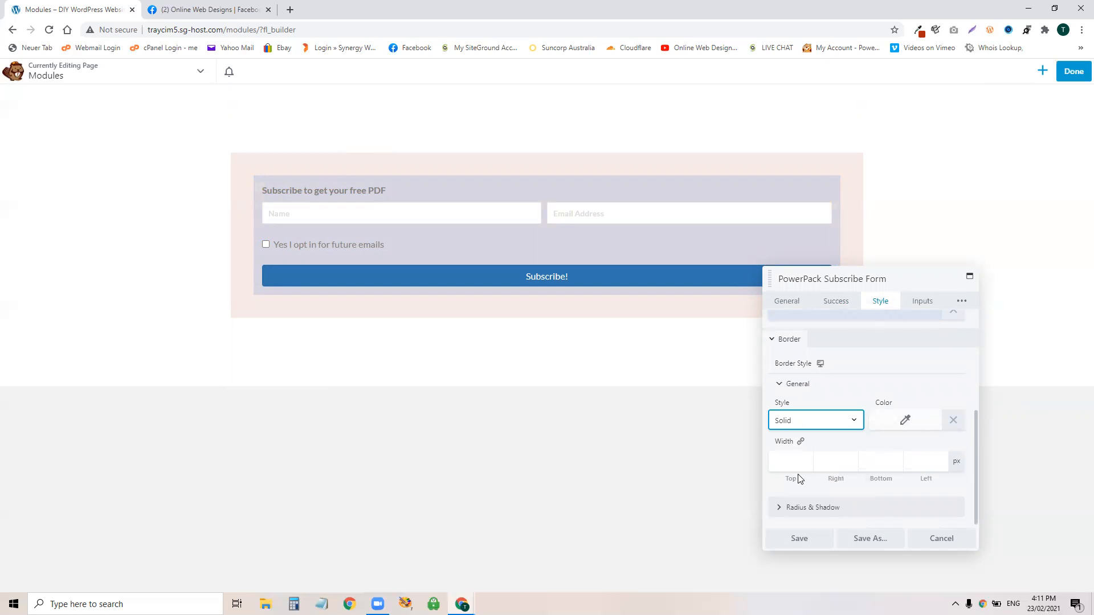
{"action": "left_click", "coordinate": [800, 441]}
{"action": "left_click", "coordinate": [794, 465]}
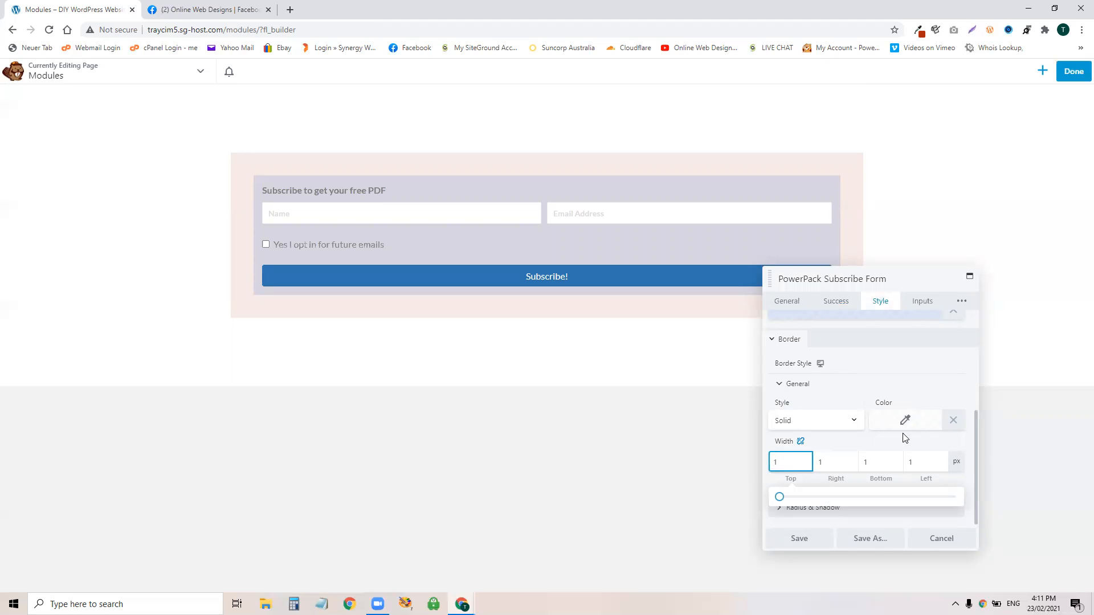
{"action": "left_click", "coordinate": [909, 420]}
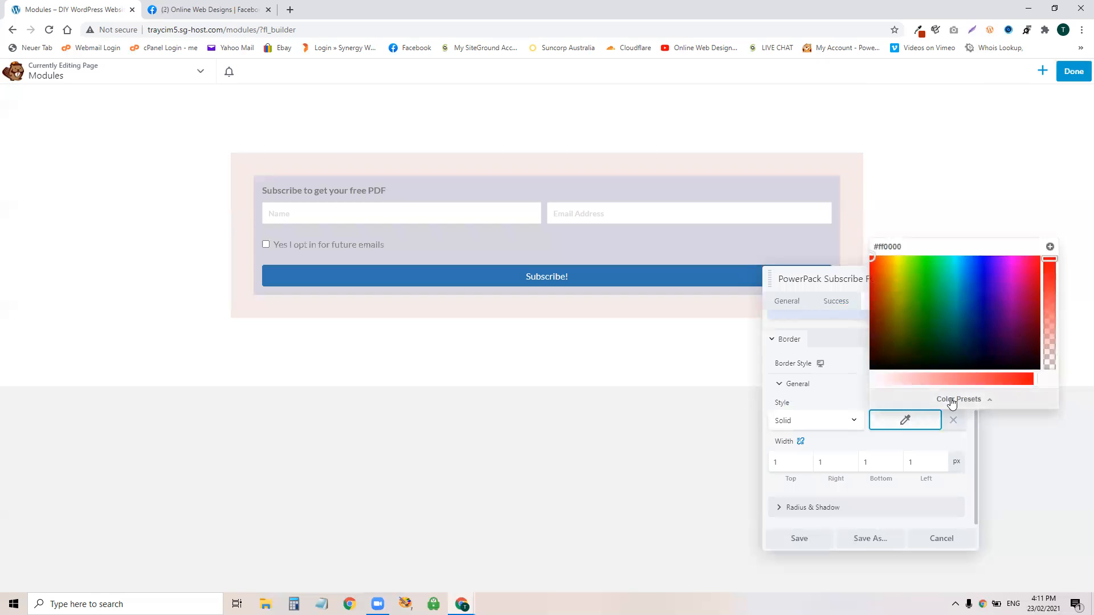
{"action": "left_click", "coordinate": [952, 403]}
{"action": "left_click", "coordinate": [887, 303]}
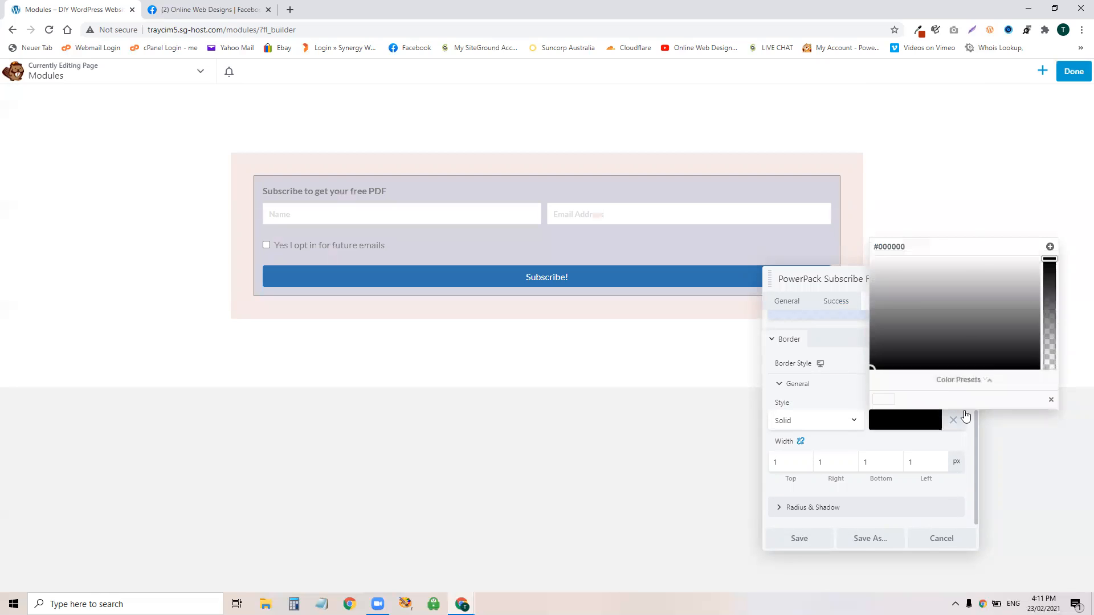
{"action": "left_click", "coordinate": [913, 443]}
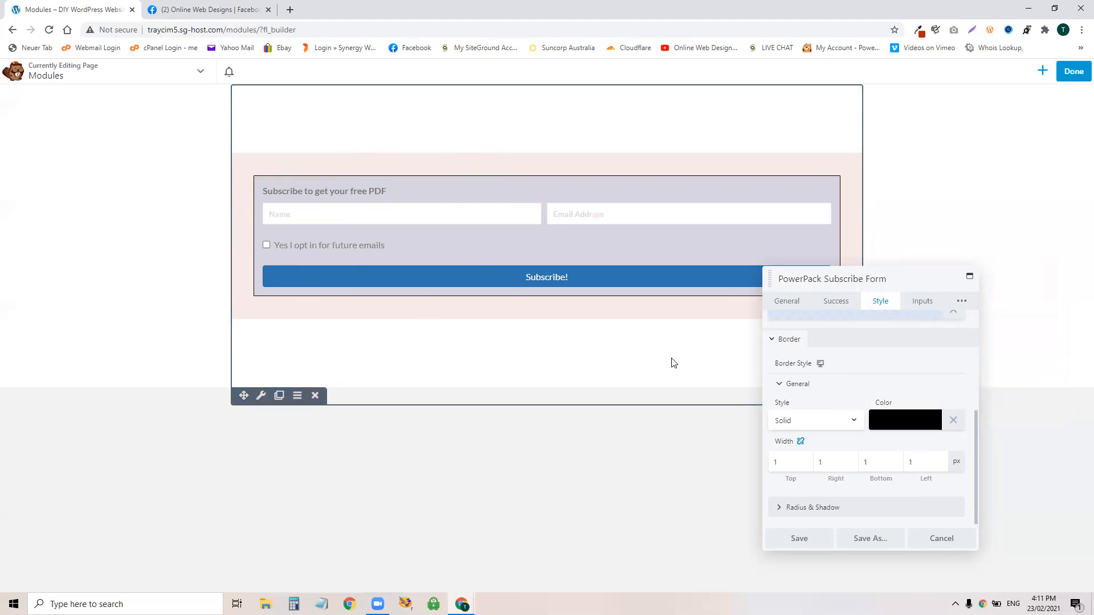
{"action": "left_click", "coordinate": [860, 382]}
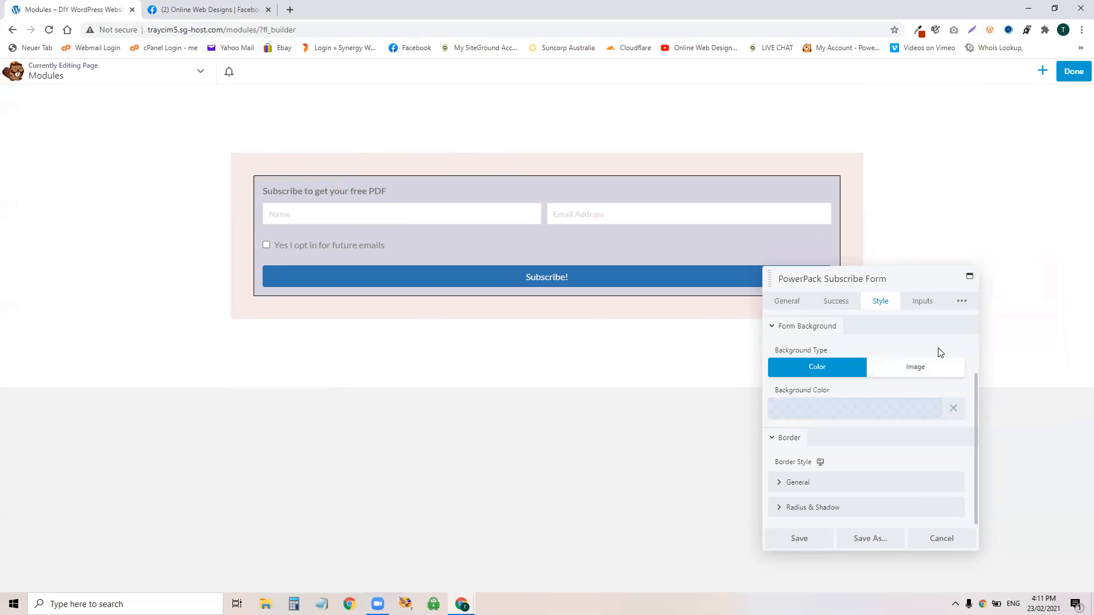
{"action": "scroll", "coordinate": [918, 365], "scroll_direction": "up", "scroll_amount": 2}
Step: Save the subscribe form settings, publish the page, and focus the live form's Name field
{"action": "left_click", "coordinate": [922, 300]}
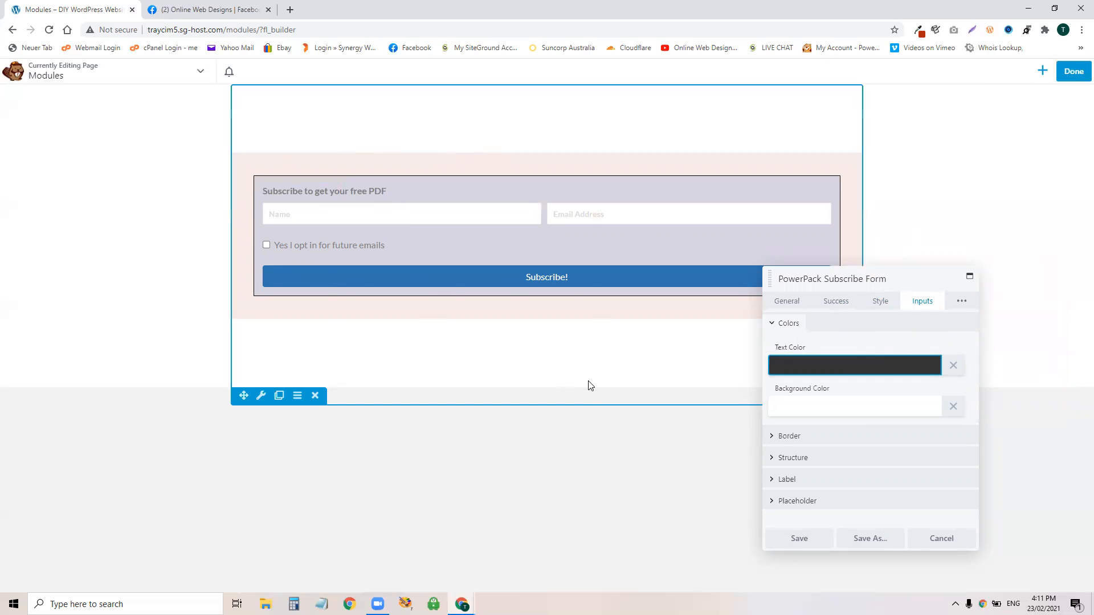
{"action": "left_click", "coordinate": [799, 544]}
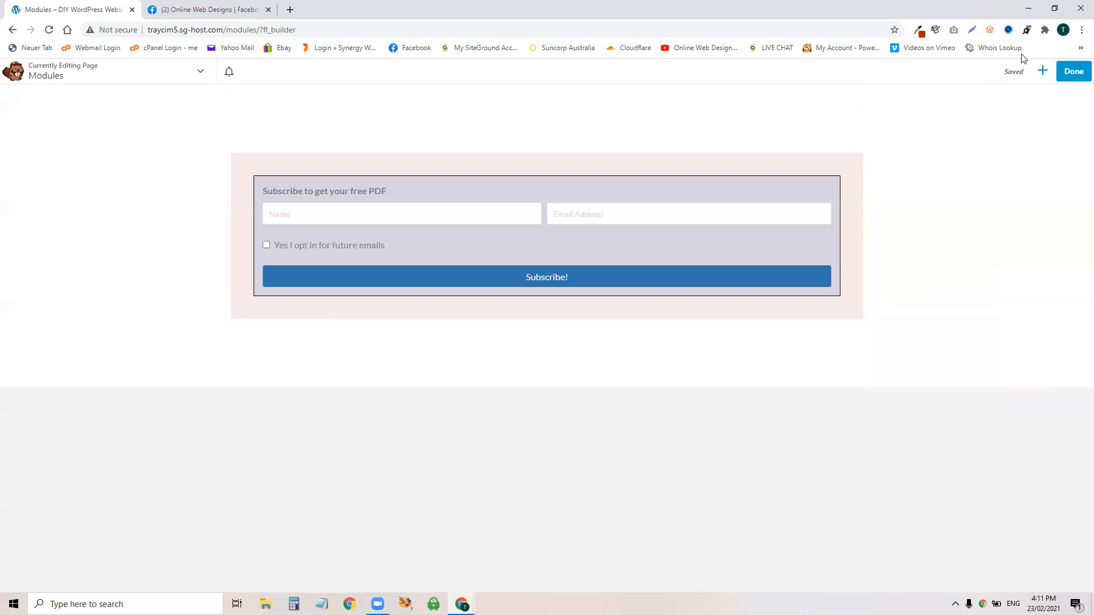
{"action": "left_click", "coordinate": [1075, 71]}
{"action": "left_click", "coordinate": [1022, 71]}
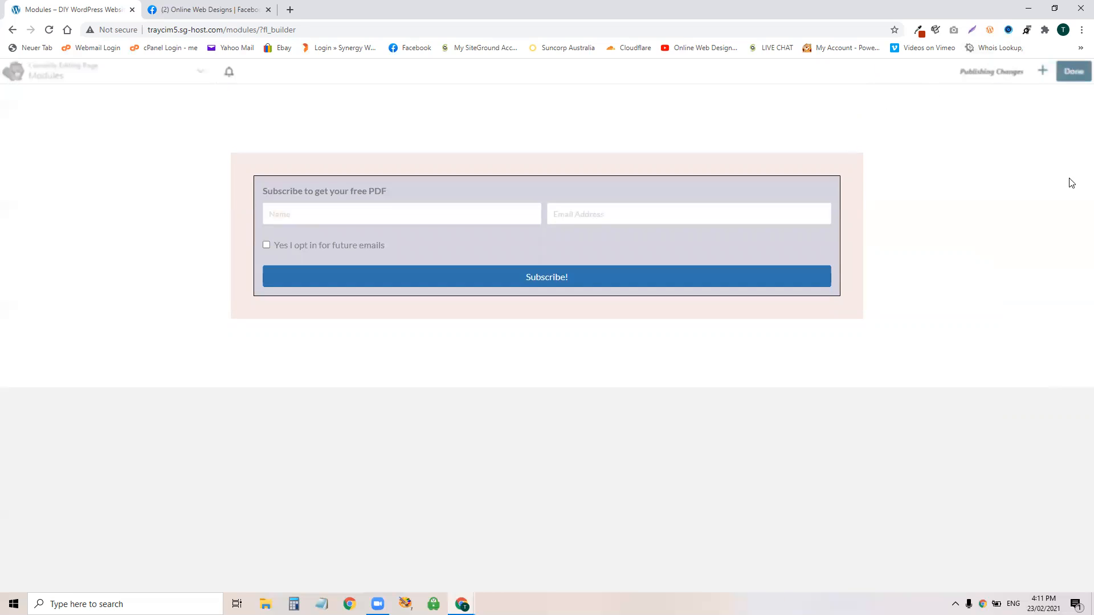
{"action": "left_click", "coordinate": [343, 211]}
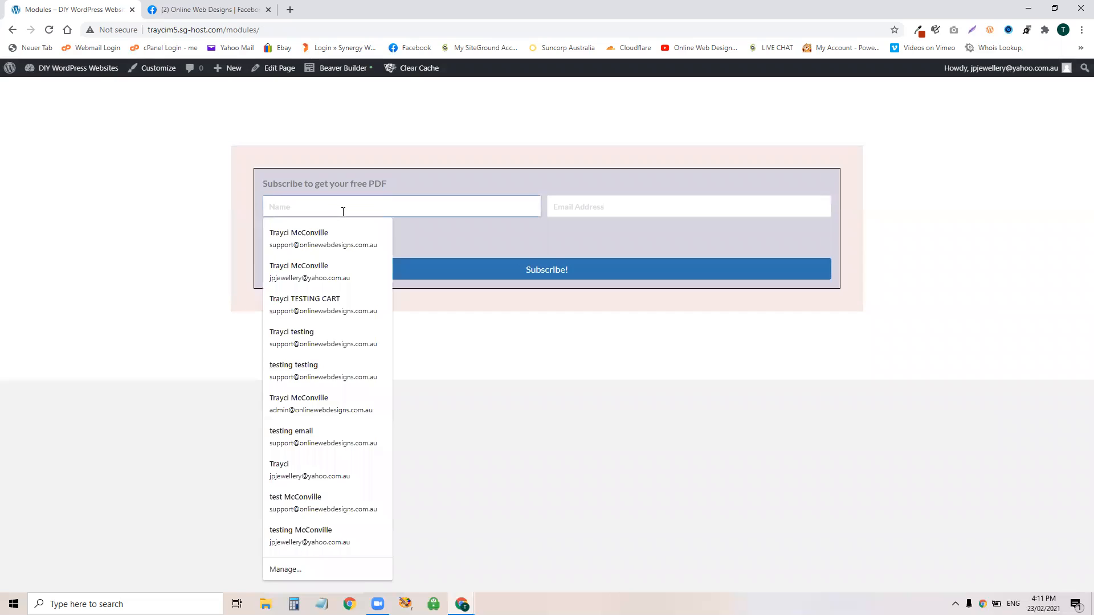
Step: Type 'ff' into the live Name field, select it, and reopen the page in Beaver Builder
{"action": "type", "text": "fffffffffffrffff"}
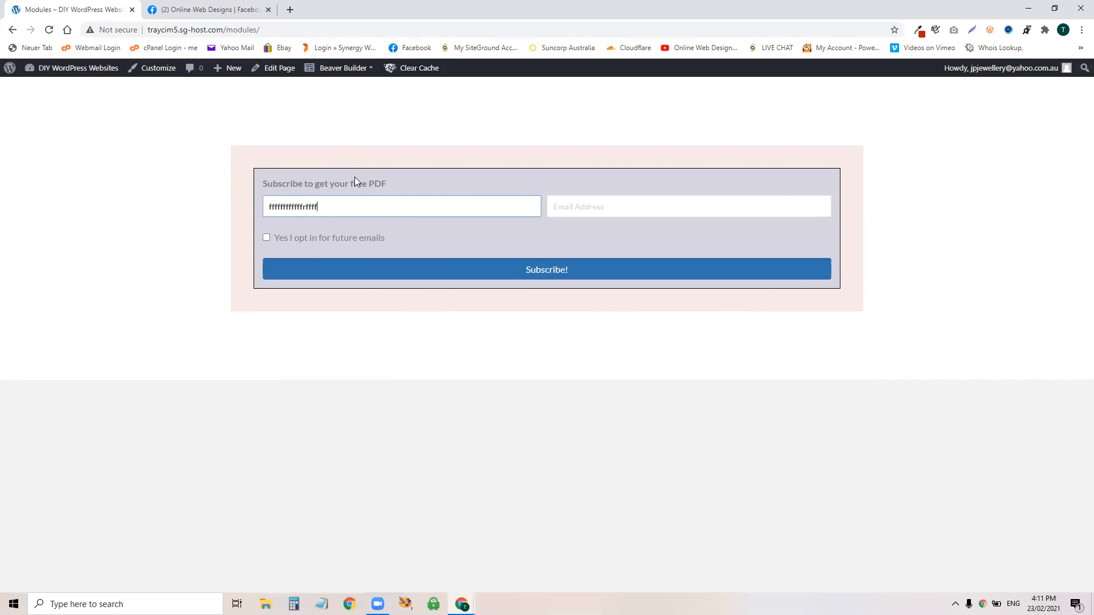
{"action": "left_click_drag", "start_coordinate": [443, 206], "coordinate": [261, 209]}
{"action": "left_click", "coordinate": [338, 69]}
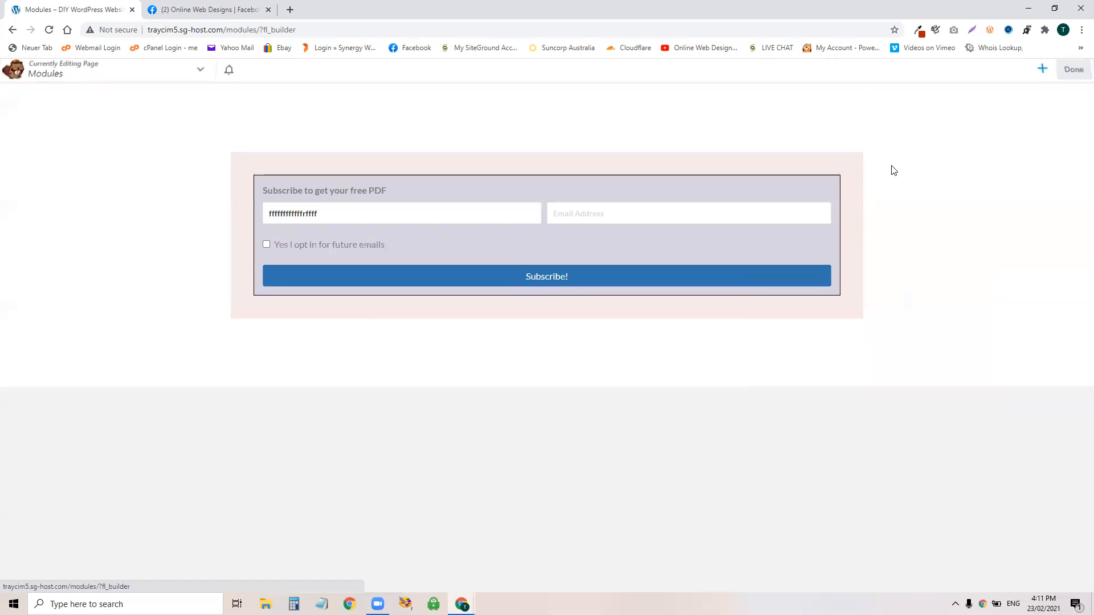
Step: Try a black input background and grey input text colour, then clear both colours
{"action": "left_click", "coordinate": [410, 236]}
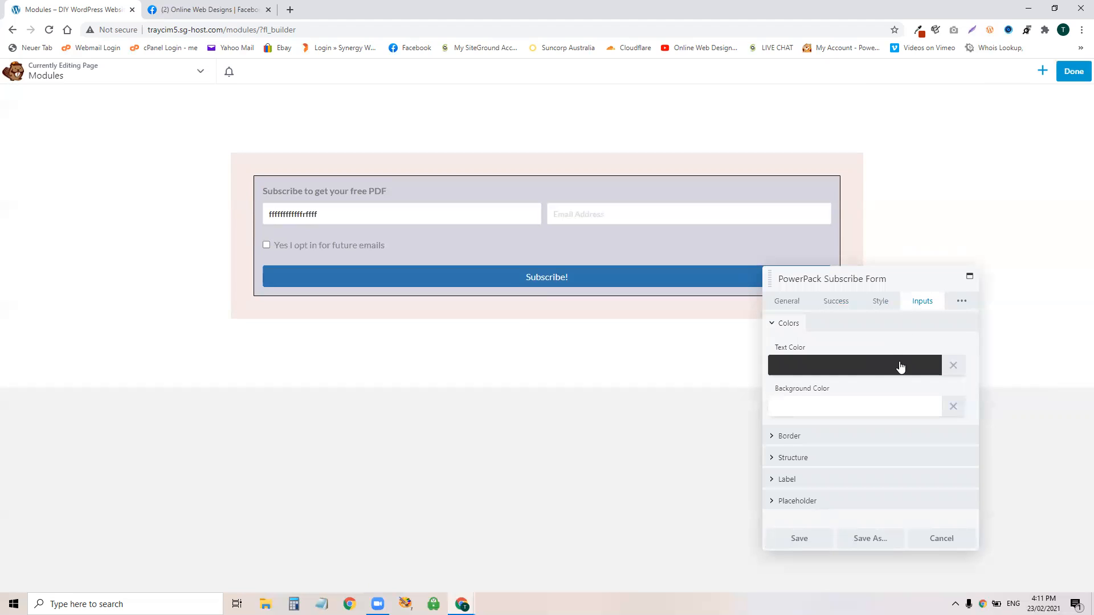
{"action": "left_click", "coordinate": [899, 412]}
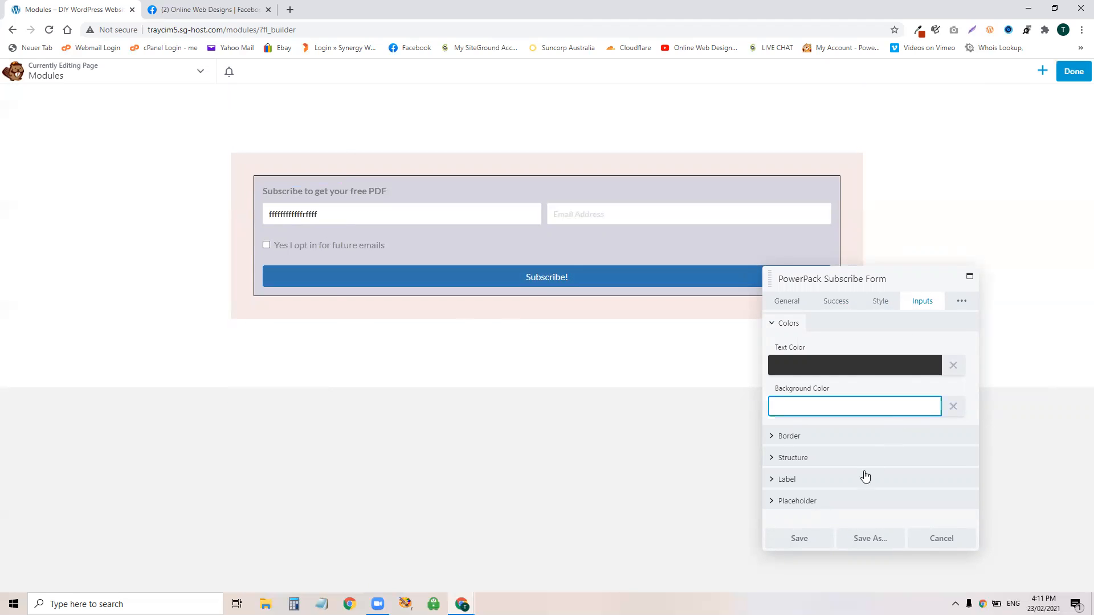
{"action": "left_click_drag", "start_coordinate": [768, 437], "coordinate": [769, 547]}
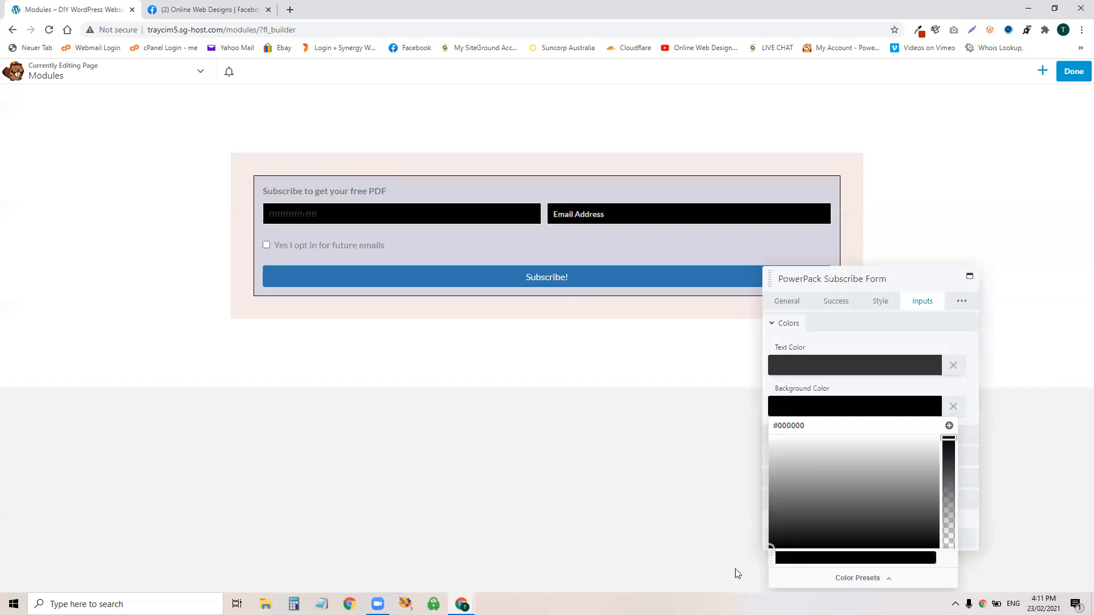
{"action": "left_click", "coordinate": [842, 370]}
{"action": "left_click_drag", "start_coordinate": [770, 485], "coordinate": [772, 399]}
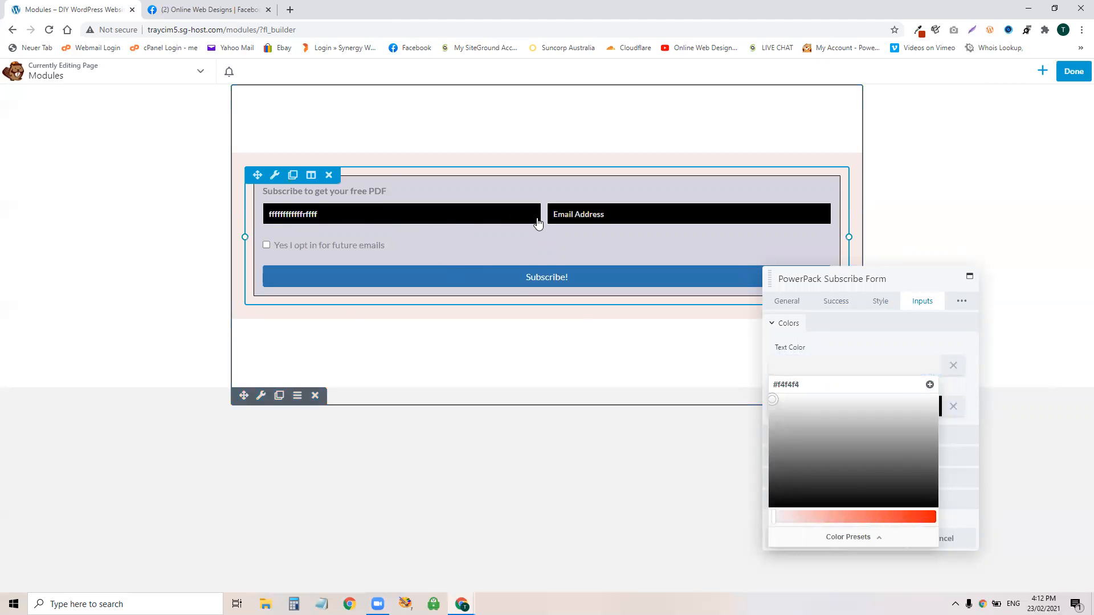
{"action": "left_click", "coordinate": [971, 394]}
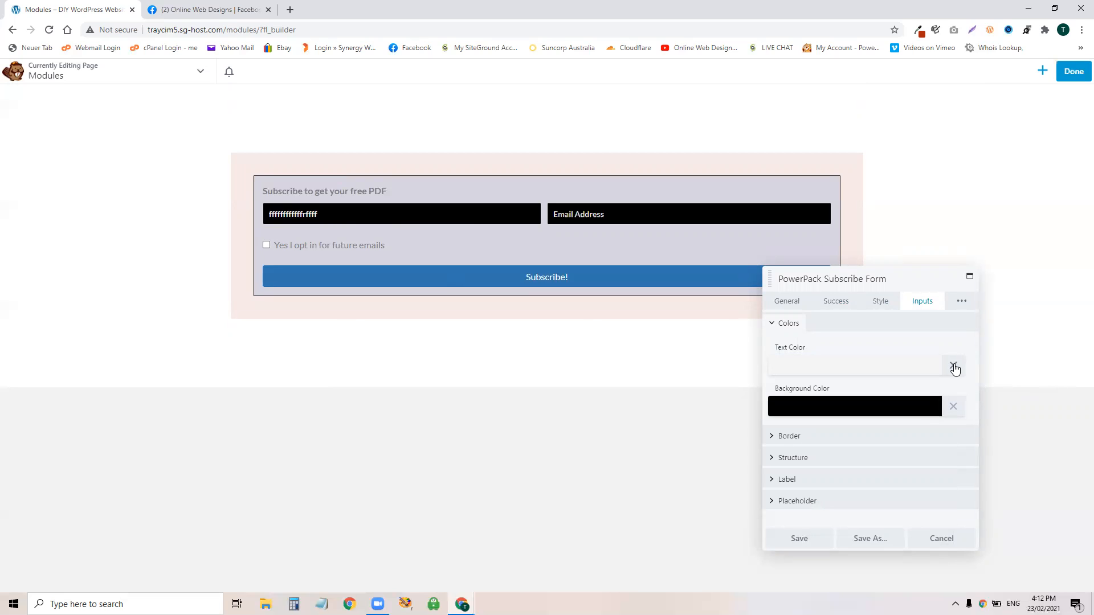
{"action": "left_click", "coordinate": [953, 366]}
{"action": "left_click", "coordinate": [953, 407]}
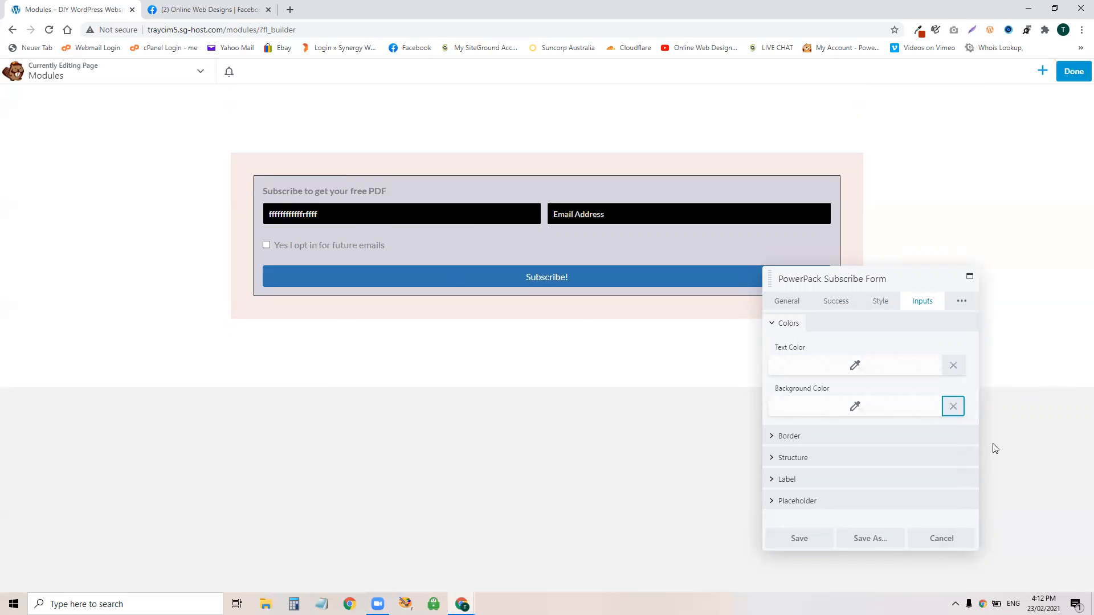
Step: Expand the Inputs Border, Label and Structure sections and show the remaining settings
{"action": "left_click", "coordinate": [824, 434]}
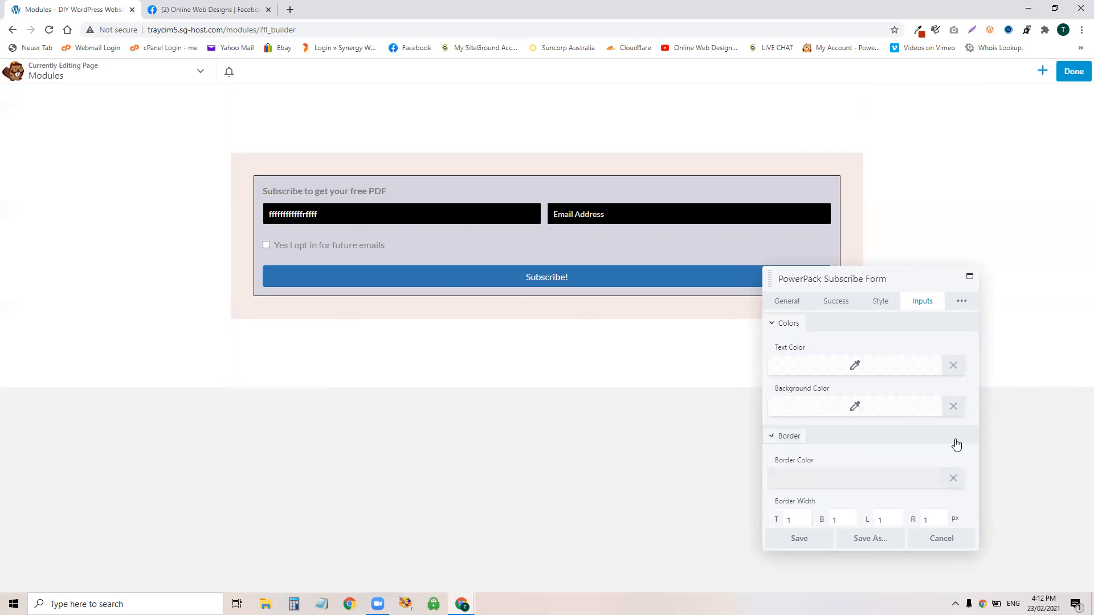
{"action": "scroll", "coordinate": [893, 453], "scroll_direction": "down", "scroll_amount": 2}
{"action": "left_click", "coordinate": [821, 494]}
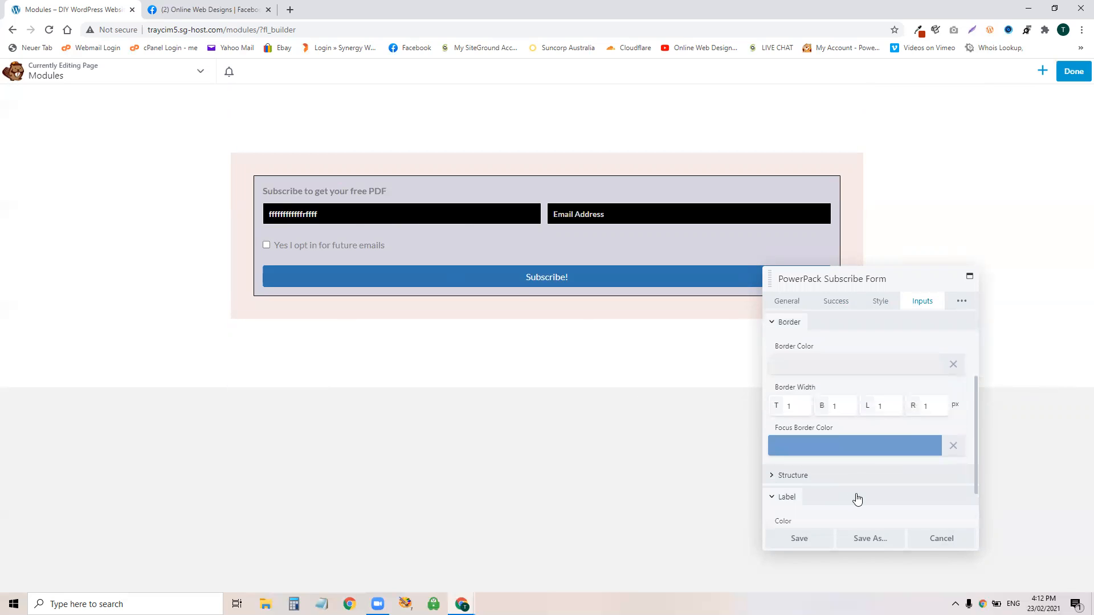
{"action": "scroll", "coordinate": [857, 481], "scroll_direction": "down", "scroll_amount": 1}
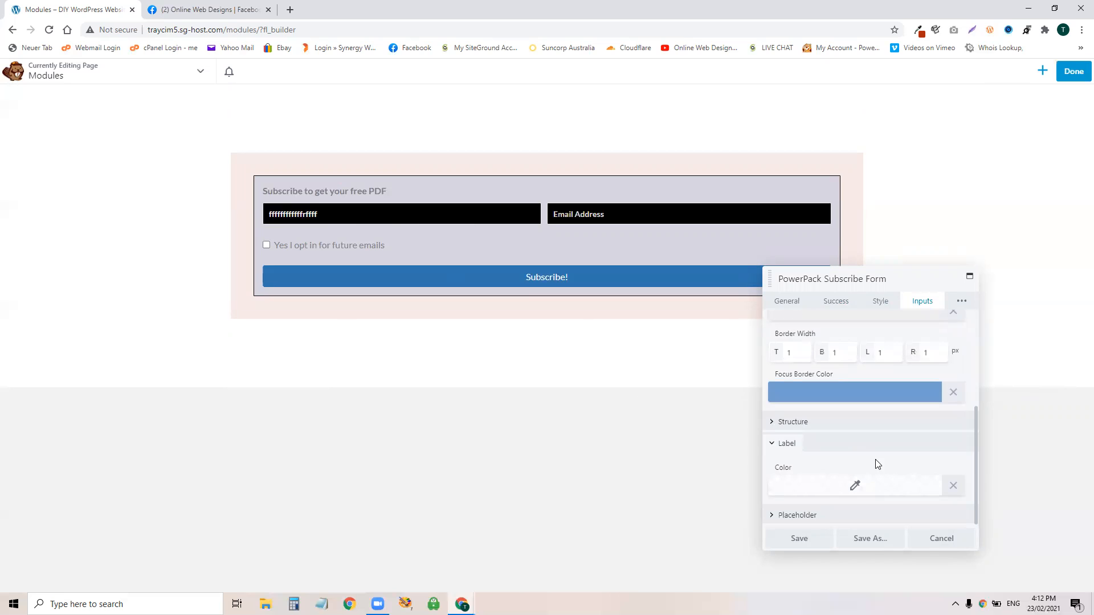
{"action": "scroll", "coordinate": [906, 473], "scroll_direction": "up", "scroll_amount": 3}
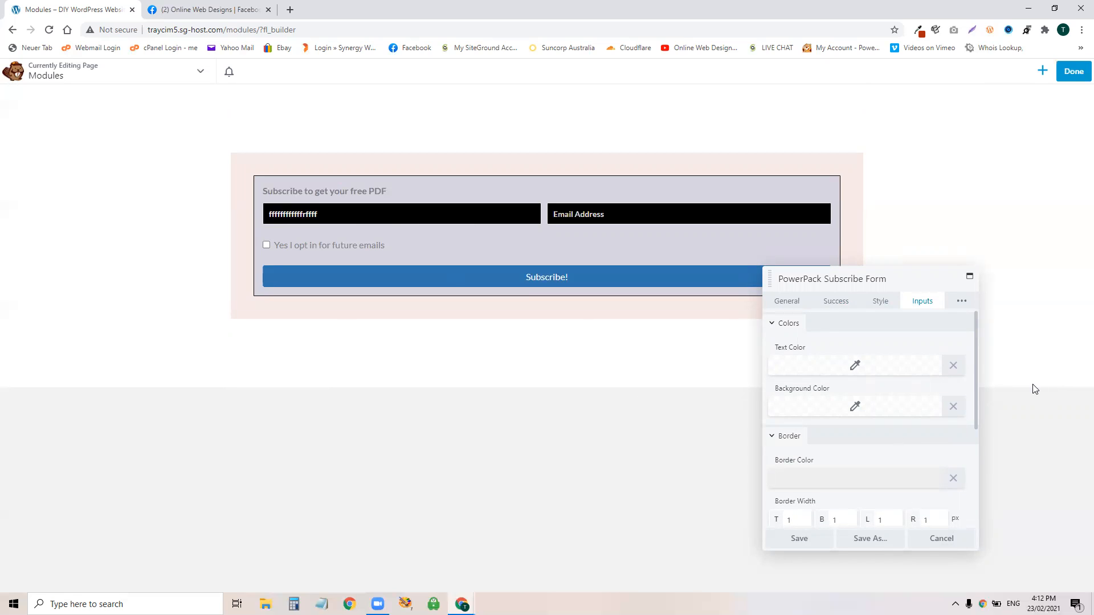
{"action": "scroll", "coordinate": [876, 407], "scroll_direction": "down", "scroll_amount": 3}
{"action": "left_click", "coordinate": [879, 428]}
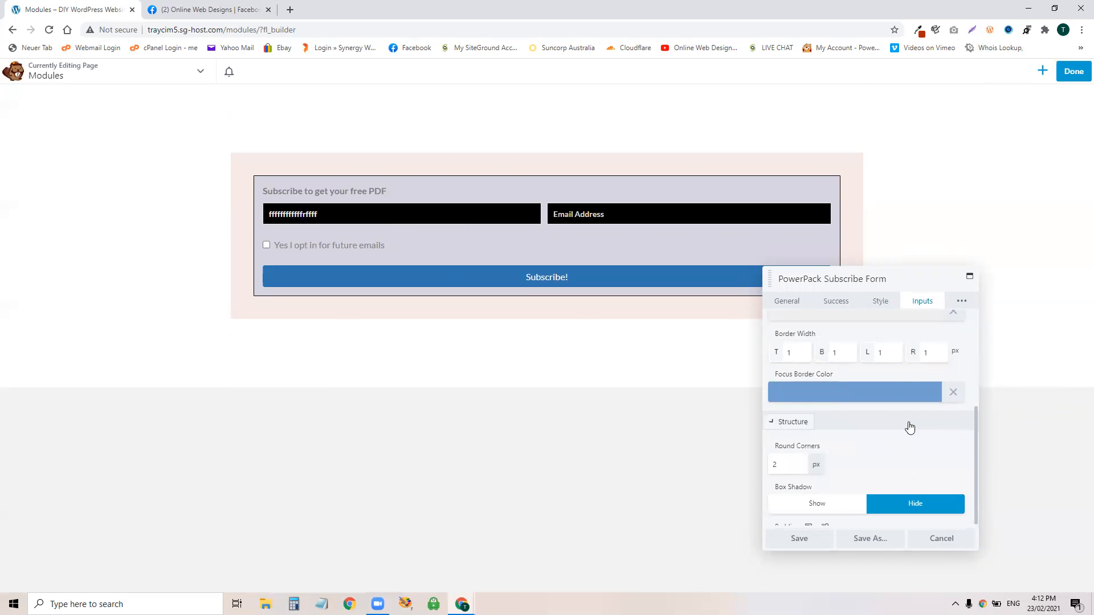
{"action": "scroll", "coordinate": [951, 342], "scroll_direction": "up", "scroll_amount": 5}
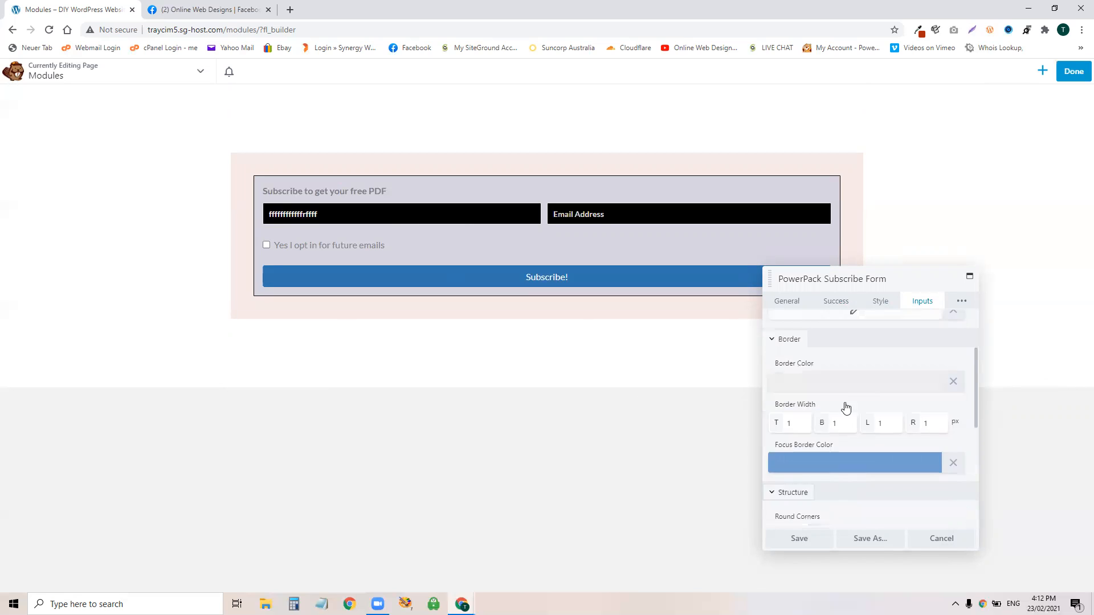
{"action": "left_click", "coordinate": [961, 303]}
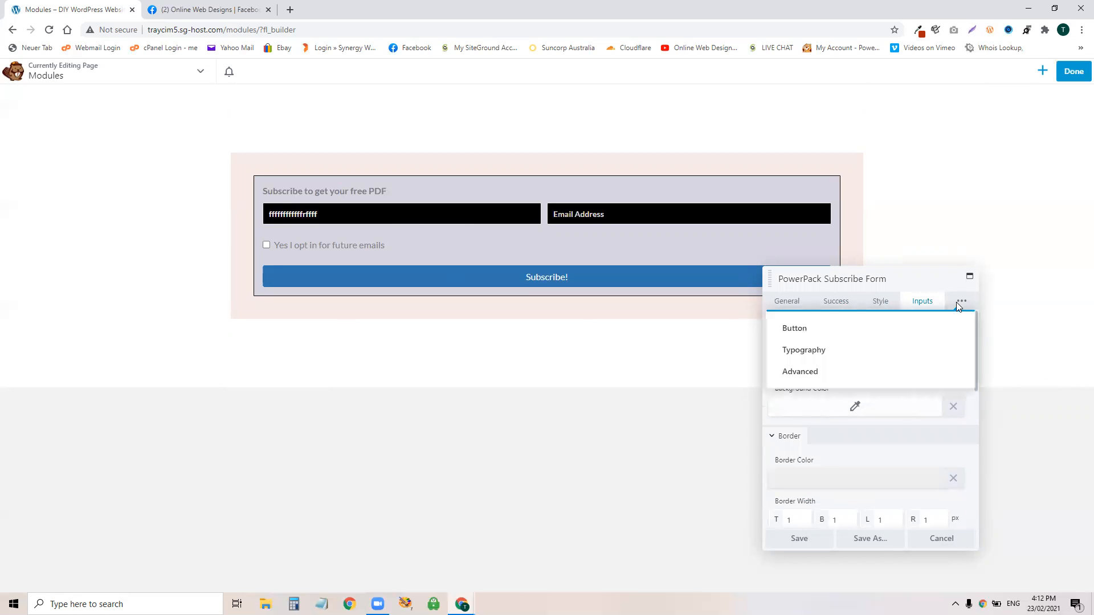
Step: Add a 20 px chevron-circle-up icon after the Subscribe! button text, always visible
{"action": "left_click", "coordinate": [798, 329]}
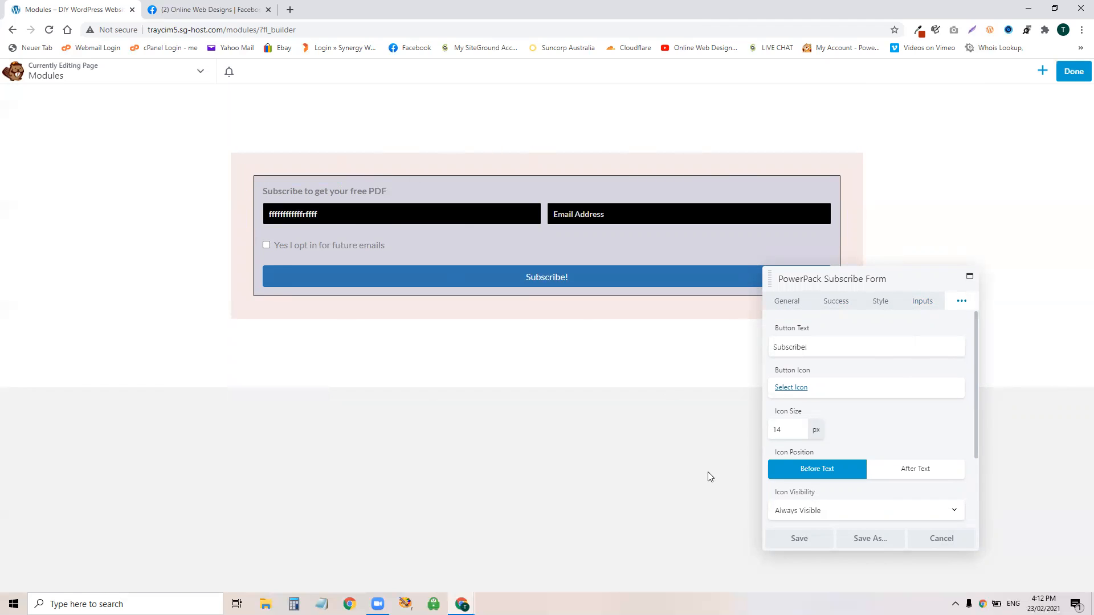
{"action": "left_click", "coordinate": [778, 387]}
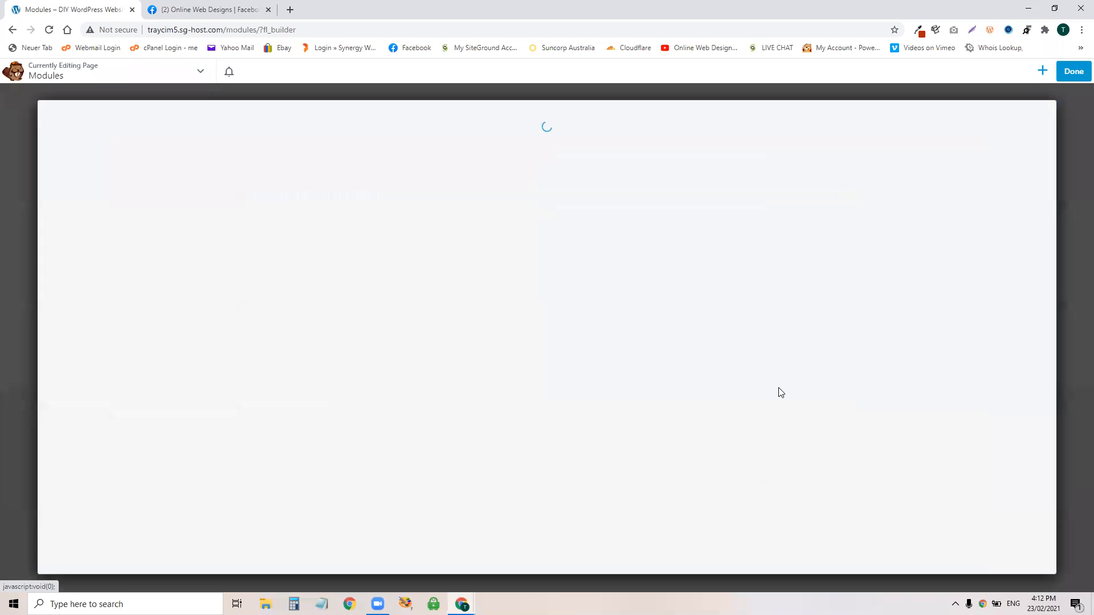
{"action": "left_click", "coordinate": [255, 369]}
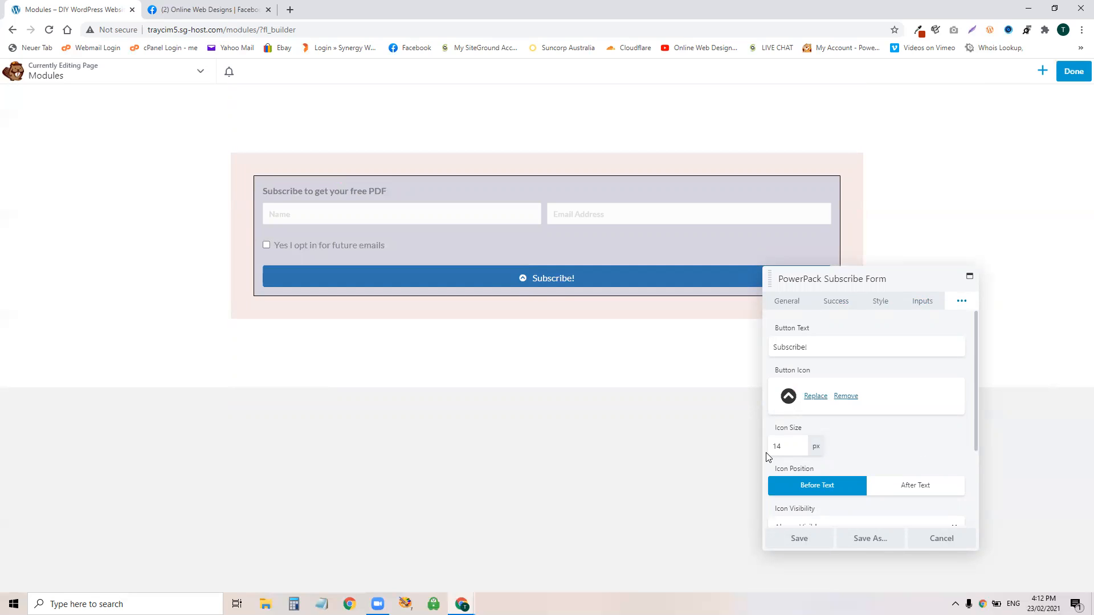
{"action": "left_click_drag", "start_coordinate": [782, 447], "coordinate": [748, 456]}
{"action": "type", "text": "20"}
{"action": "scroll", "coordinate": [903, 444], "scroll_direction": "down", "scroll_amount": 3}
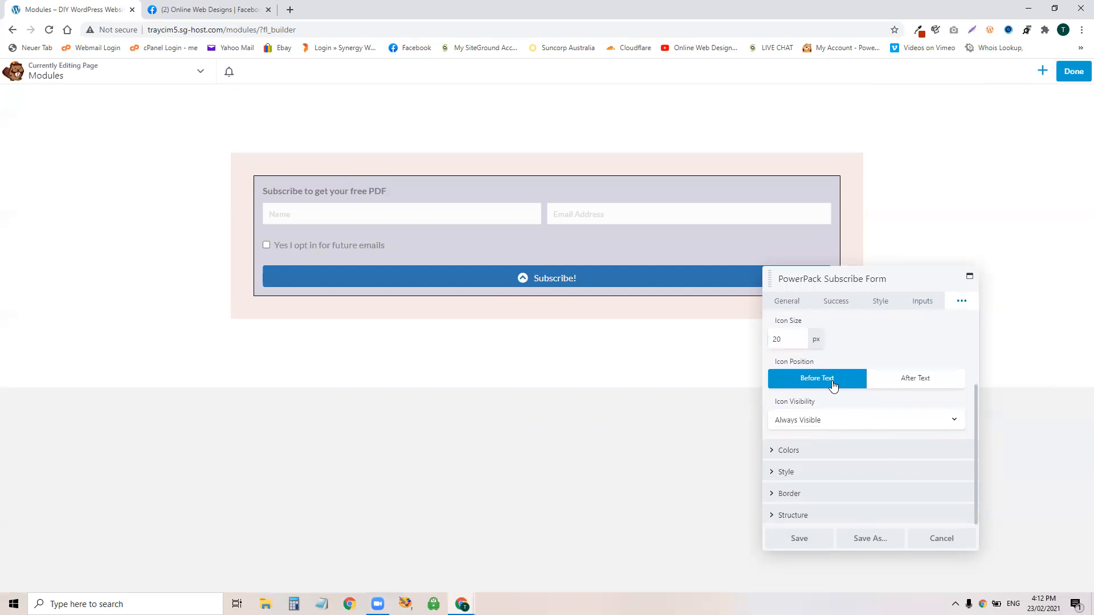
{"action": "left_click", "coordinate": [904, 388]}
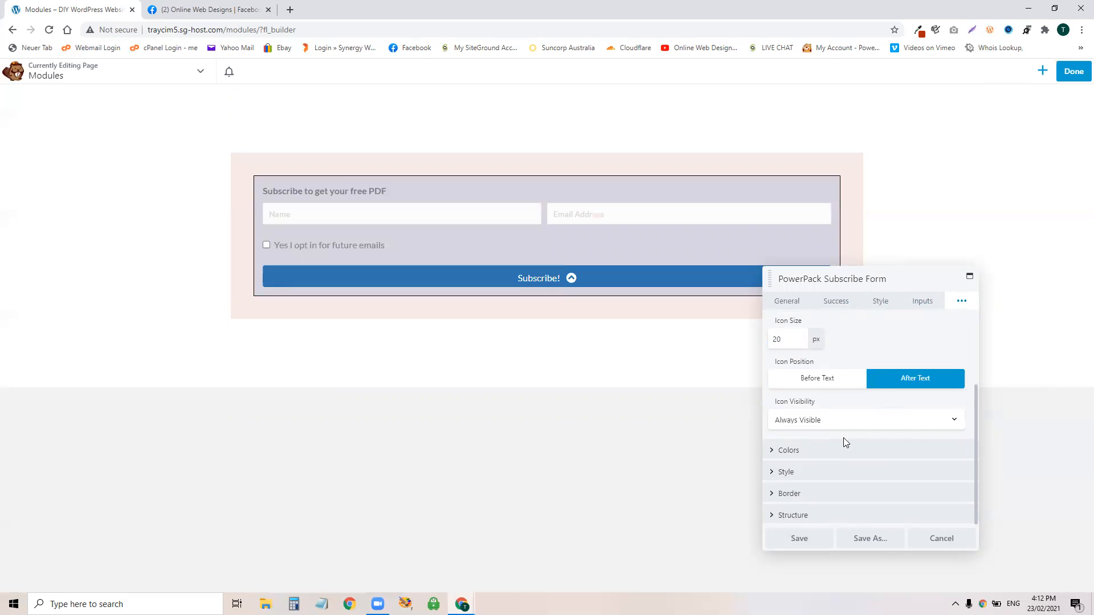
{"action": "left_click", "coordinate": [839, 452]}
{"action": "left_click", "coordinate": [841, 421]}
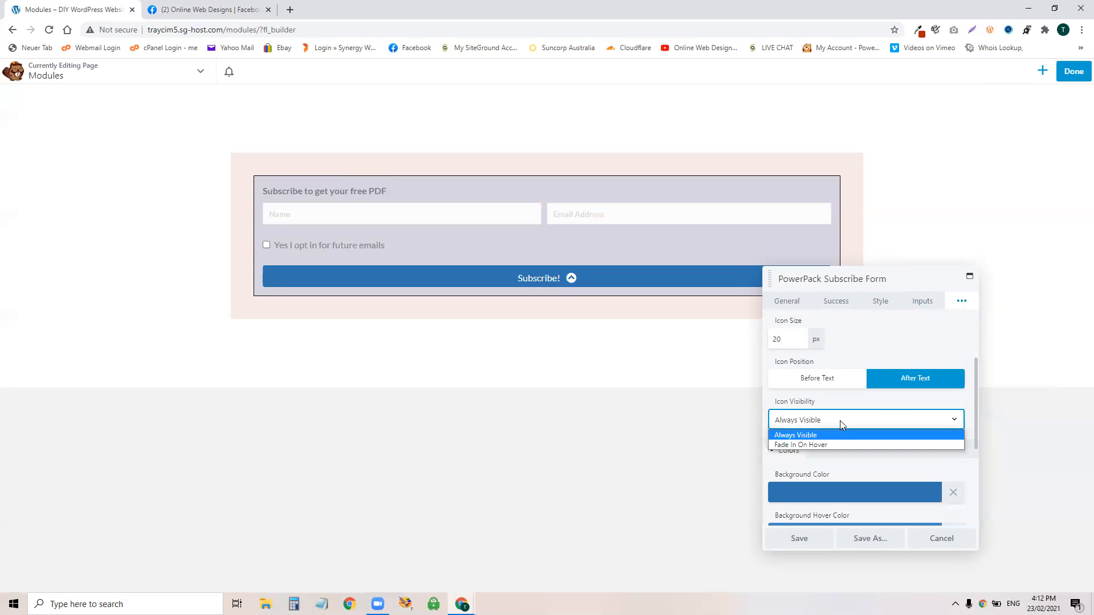
{"action": "left_click", "coordinate": [840, 420]}
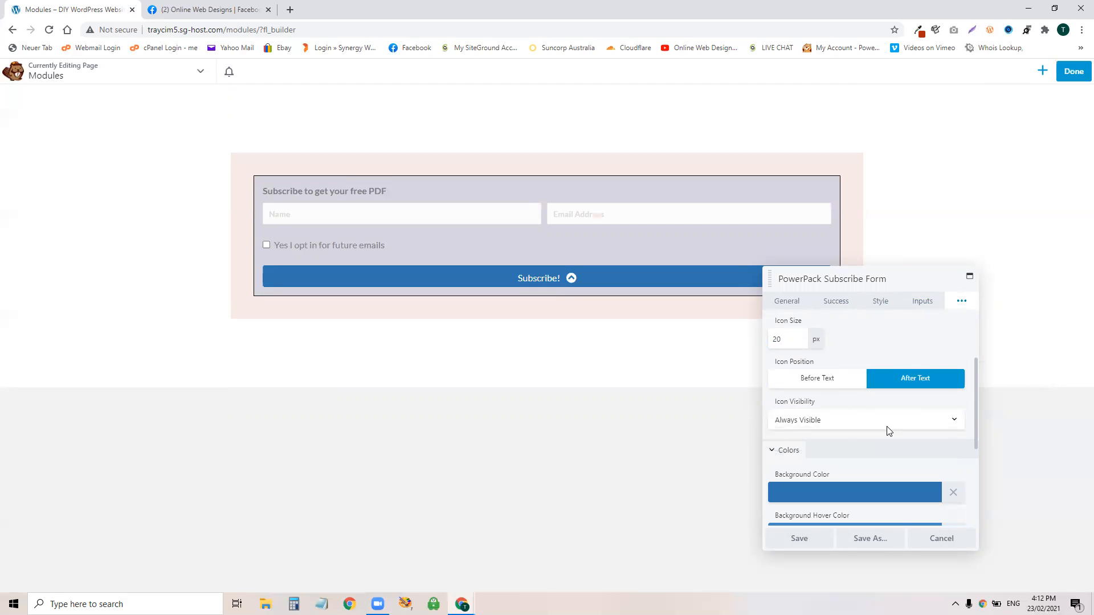
{"action": "scroll", "coordinate": [866, 438], "scroll_direction": "down", "scroll_amount": 1}
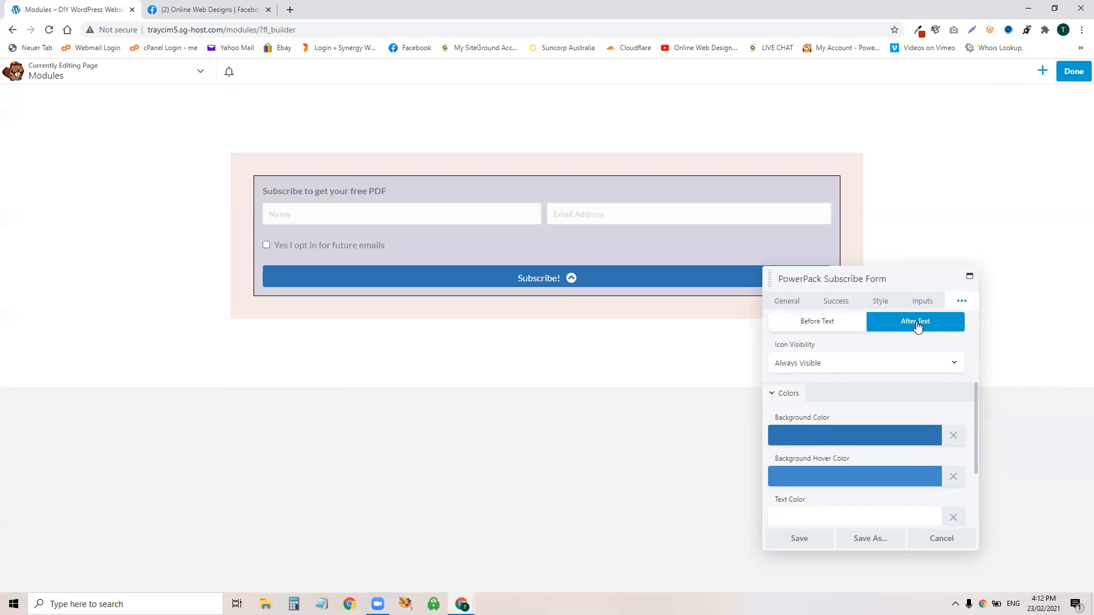
{"action": "left_click", "coordinate": [962, 301]}
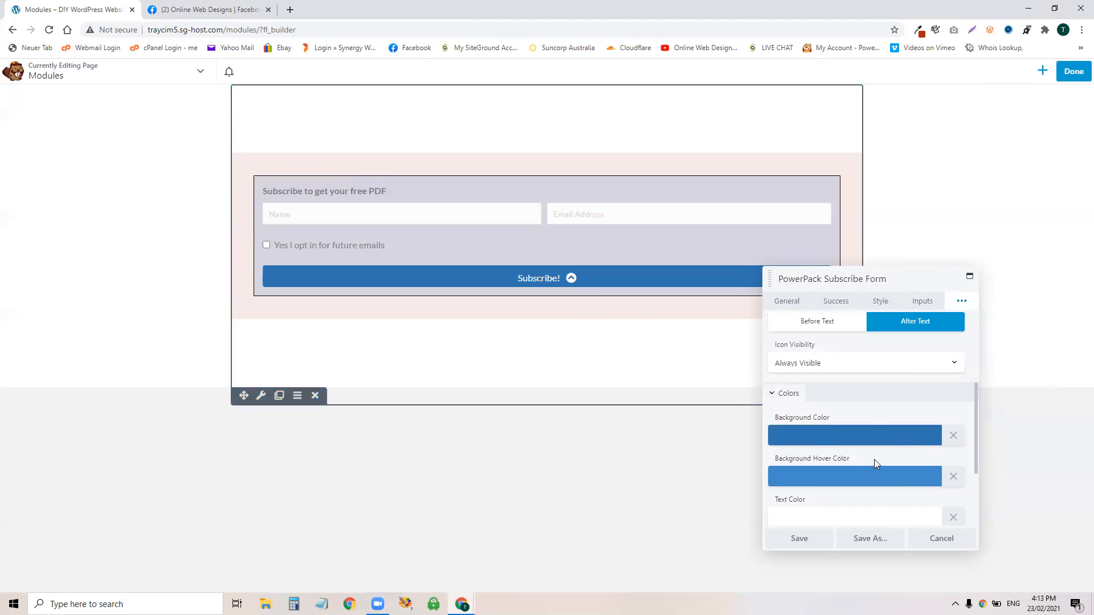
Step: Set the Subscribe! button background to a deeper red-orange colour
{"action": "left_click", "coordinate": [878, 437]}
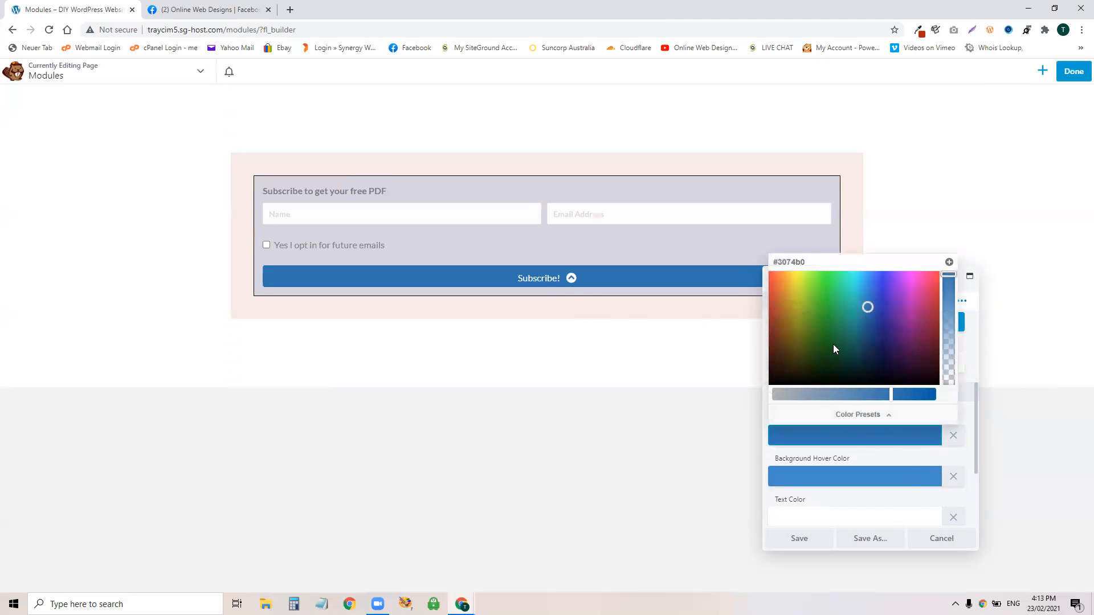
{"action": "left_click", "coordinate": [771, 275]}
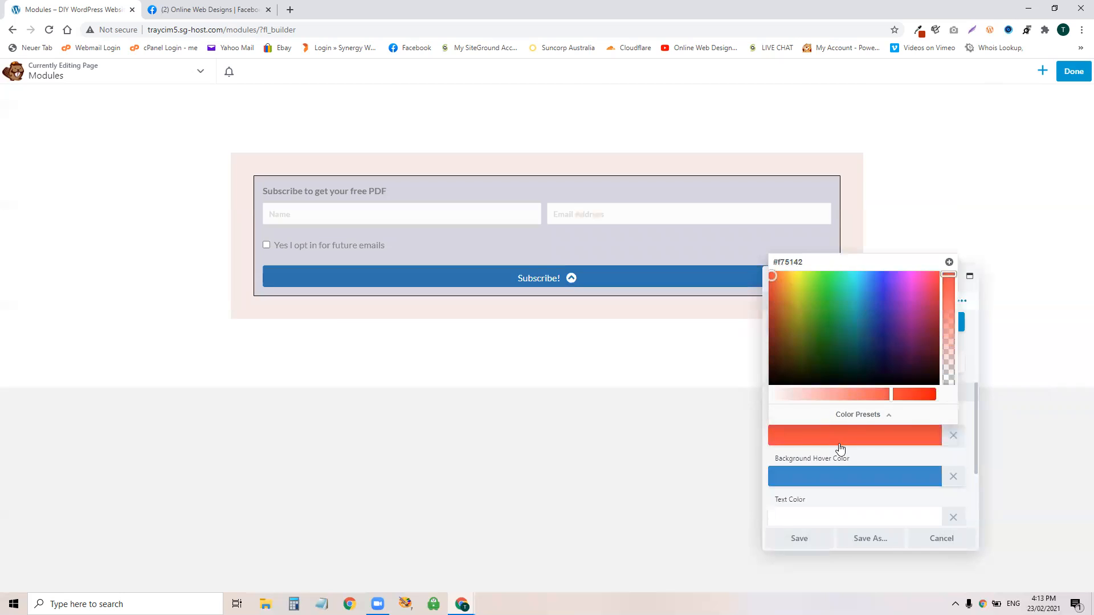
{"action": "left_click", "coordinate": [922, 397]}
{"action": "left_click", "coordinate": [917, 458]}
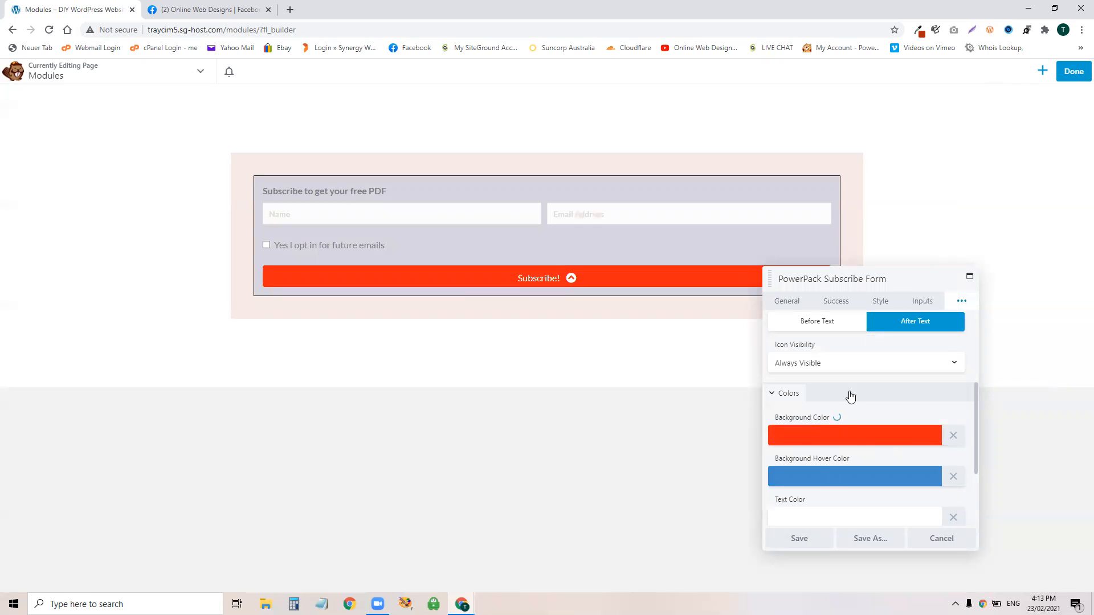
{"action": "scroll", "coordinate": [855, 415], "scroll_direction": "down", "scroll_amount": 2}
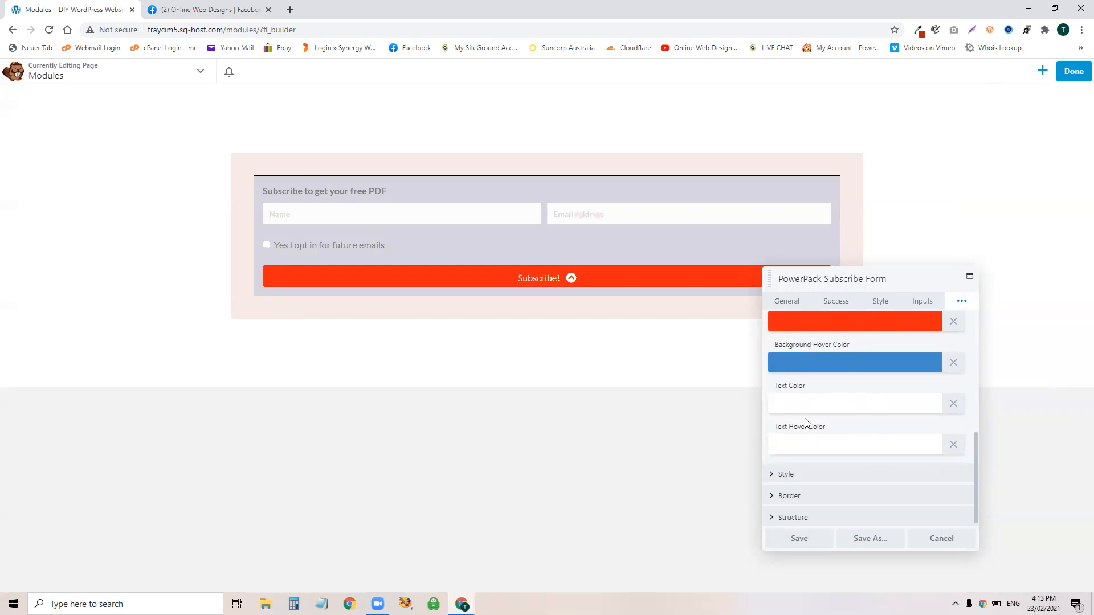
Step: Switch the button style to Gradient, keeping the hover transition disabled
{"action": "left_click", "coordinate": [838, 475]}
{"action": "scroll", "coordinate": [830, 433], "scroll_direction": "down", "scroll_amount": 2}
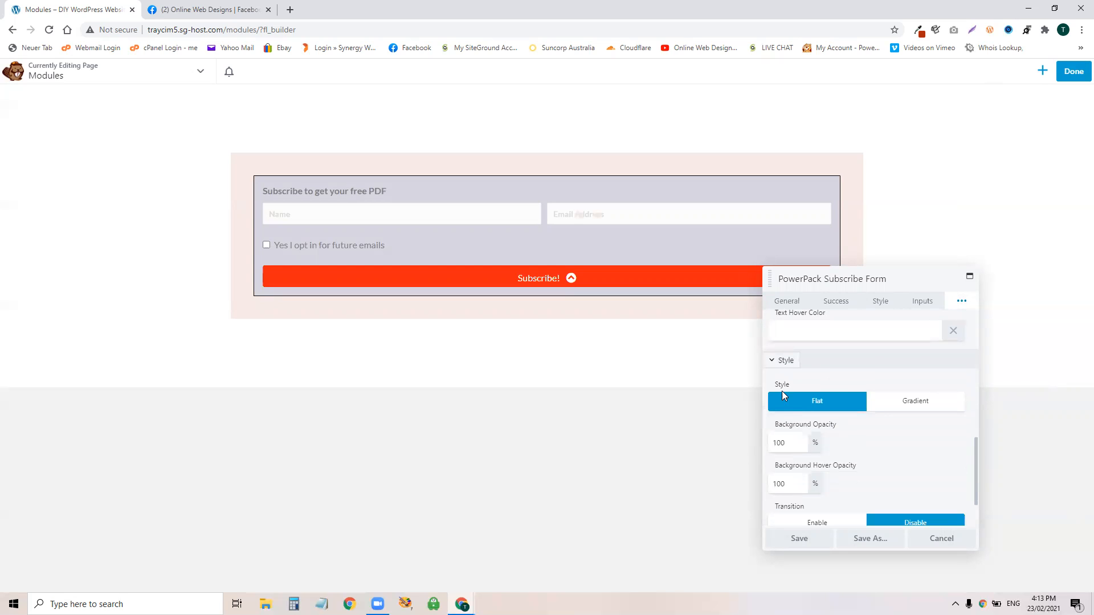
{"action": "left_click", "coordinate": [901, 403]}
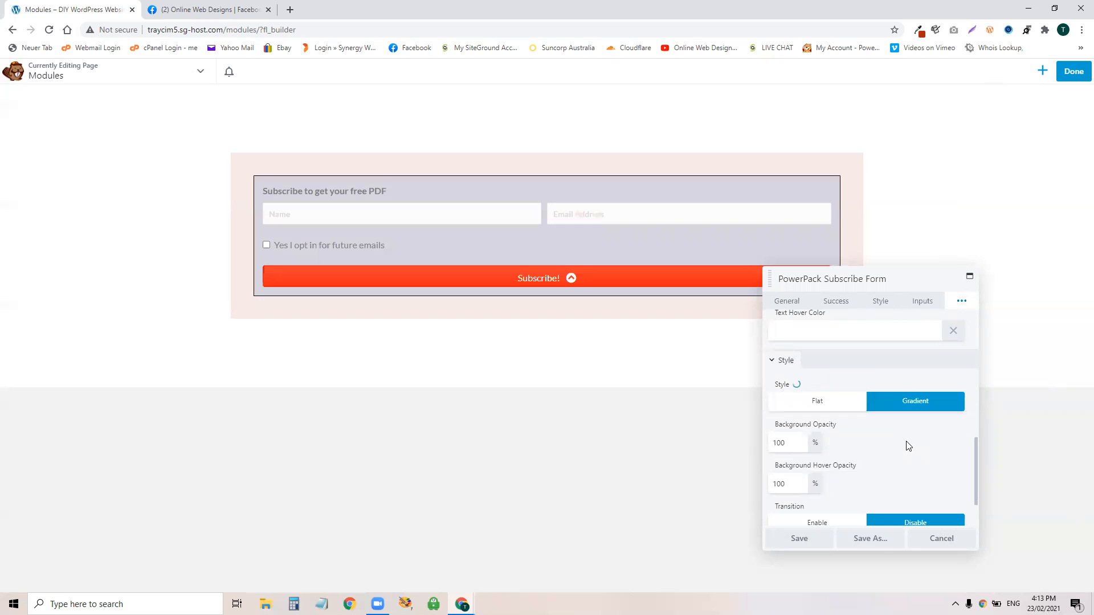
{"action": "scroll", "coordinate": [908, 446], "scroll_direction": "up", "scroll_amount": 4}
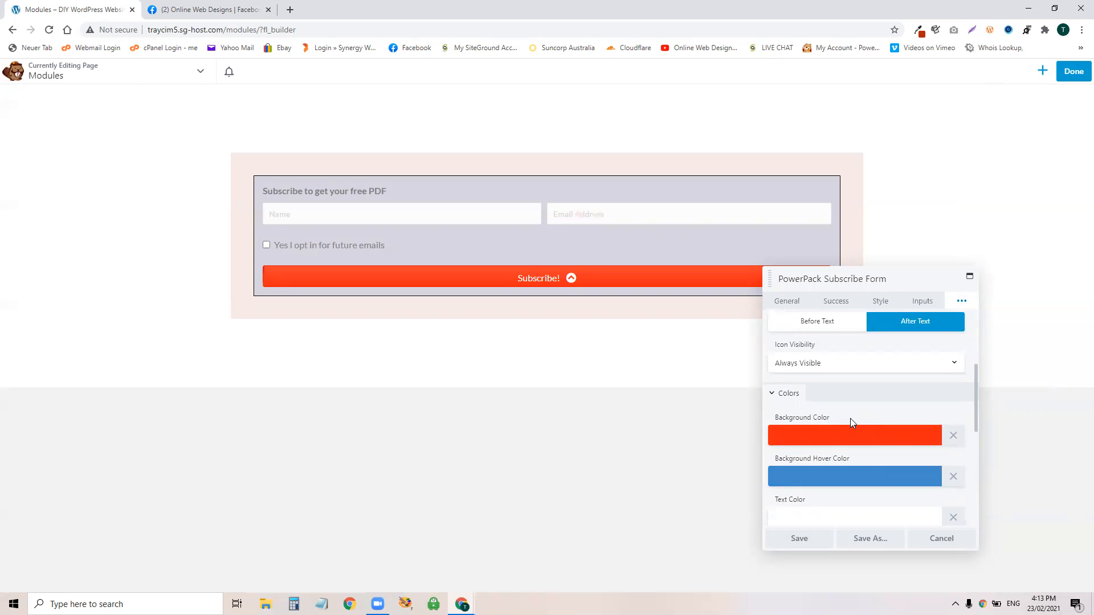
{"action": "scroll", "coordinate": [849, 422], "scroll_direction": "down", "scroll_amount": 5}
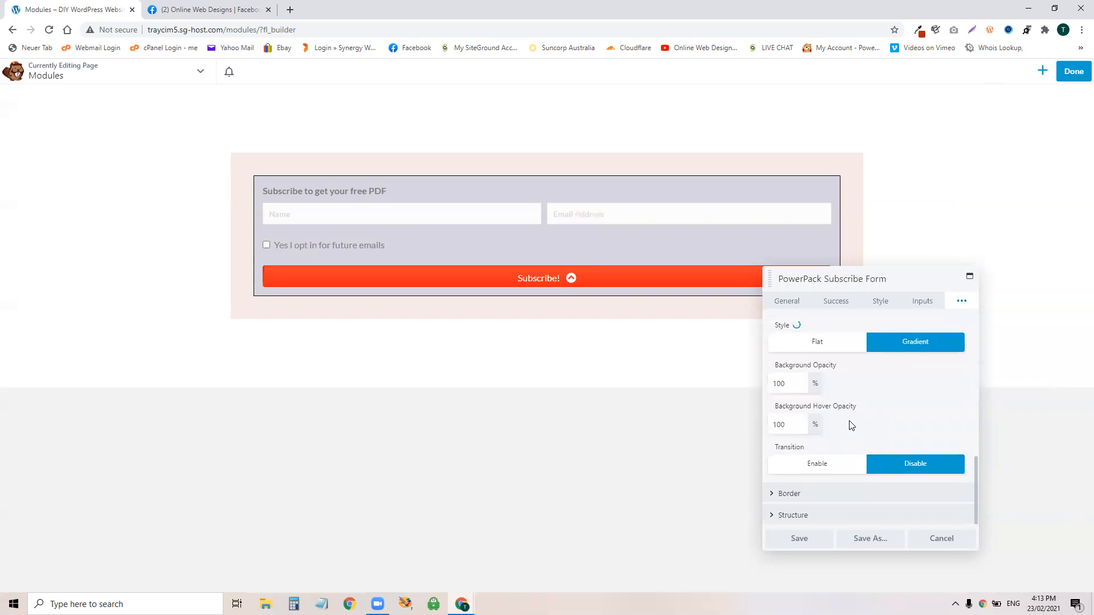
{"action": "left_click", "coordinate": [812, 493]}
{"action": "scroll", "coordinate": [881, 421], "scroll_direction": "down", "scroll_amount": 1}
{"action": "left_click", "coordinate": [833, 412]}
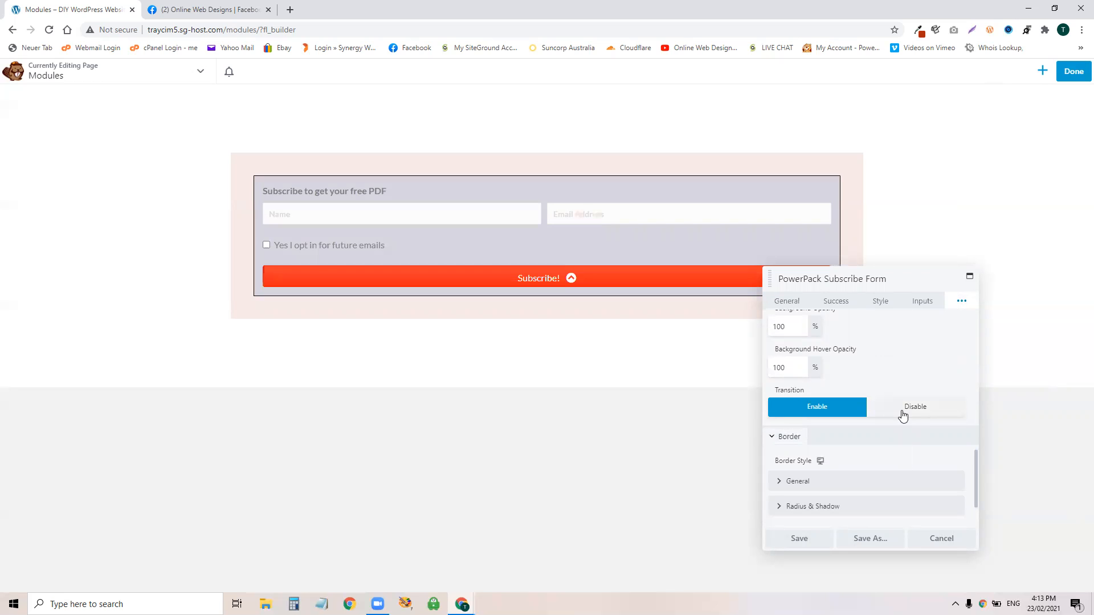
{"action": "left_click", "coordinate": [905, 415]}
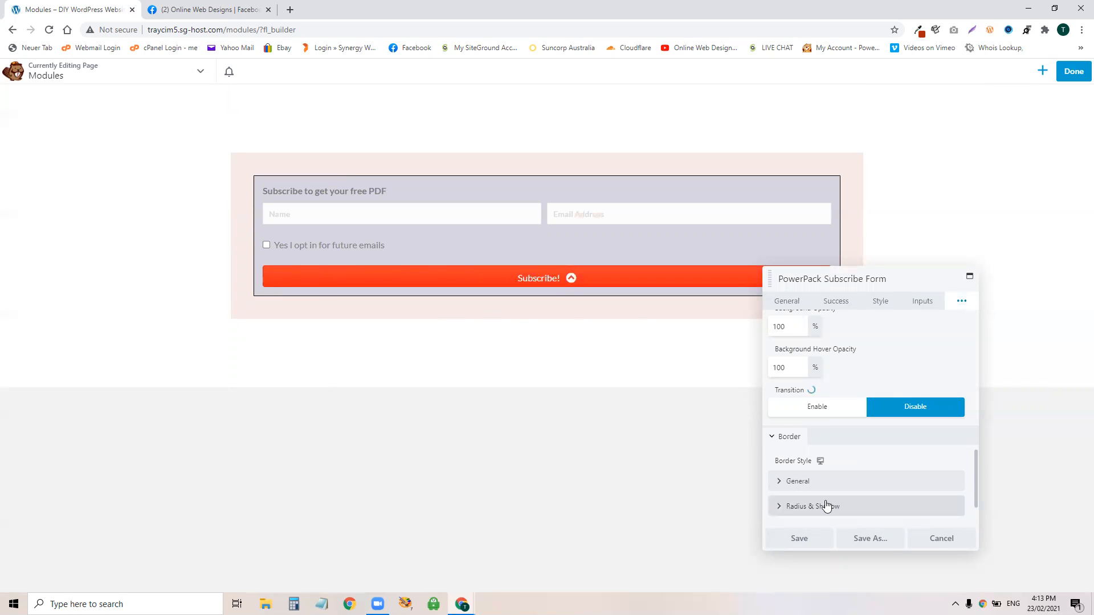
{"action": "left_click", "coordinate": [798, 482]}
Step: Give the Subscribe! button a solid black #000000 border, 1 px wide on all four sides
{"action": "scroll", "coordinate": [861, 461], "scroll_direction": "down", "scroll_amount": 3}
{"action": "left_click", "coordinate": [796, 365]}
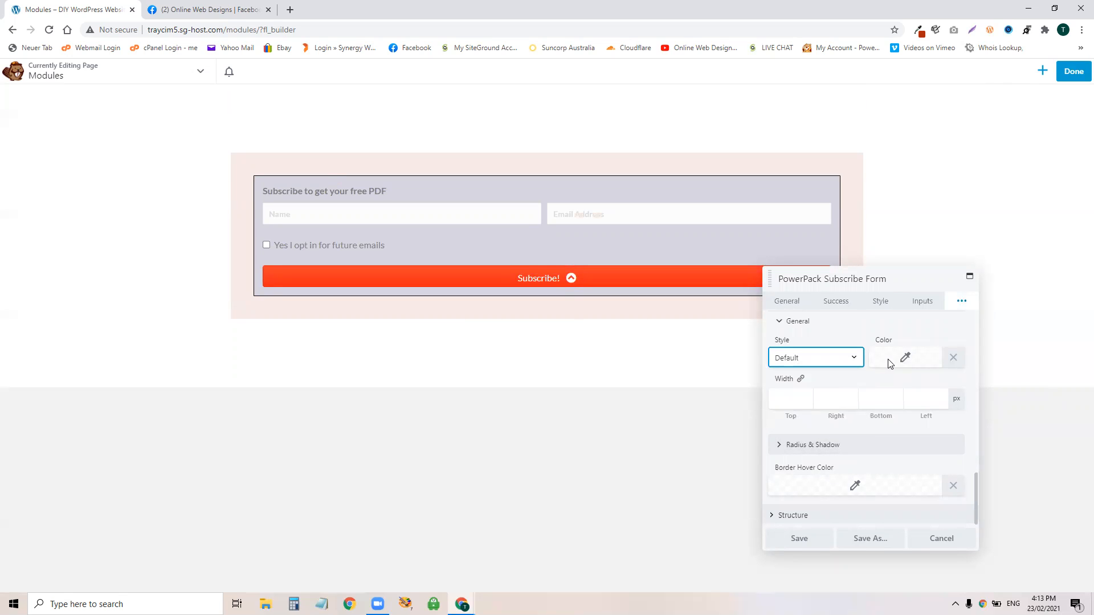
{"action": "left_click", "coordinate": [907, 359]}
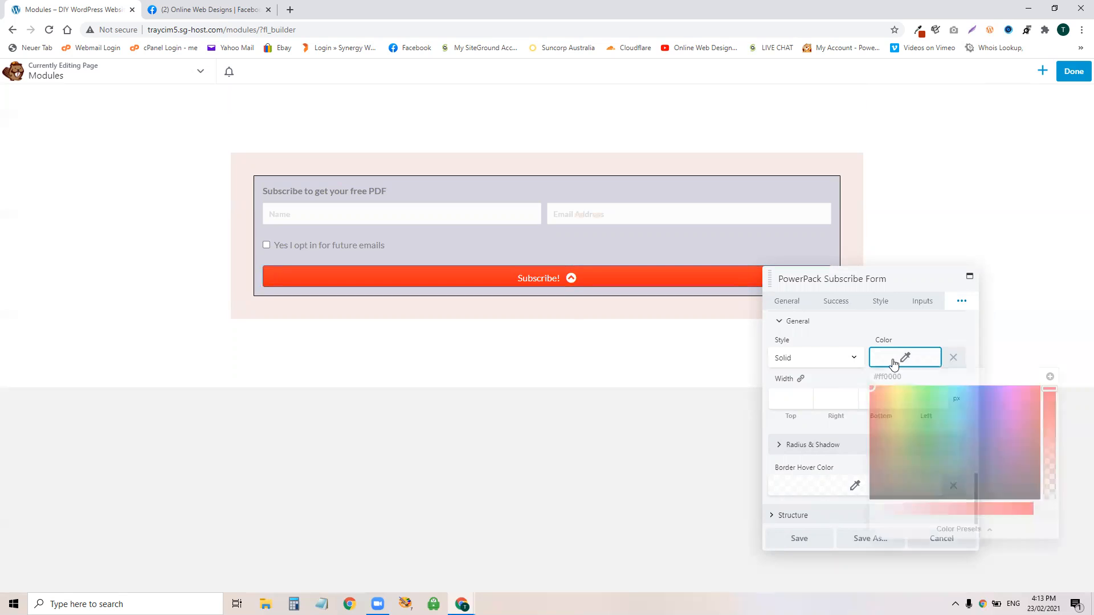
{"action": "left_click", "coordinate": [924, 529]}
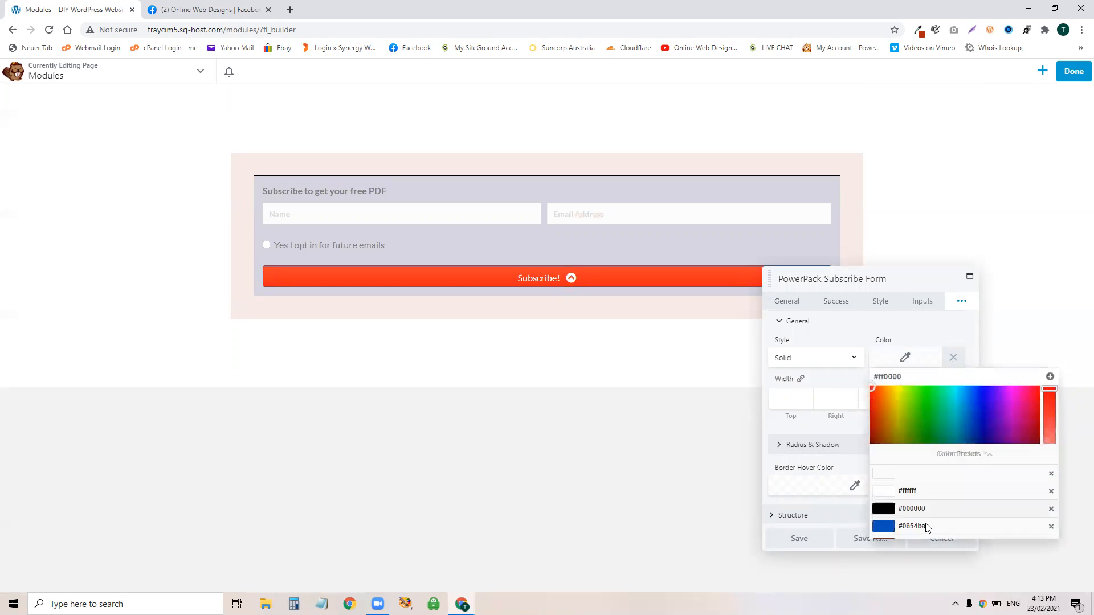
{"action": "scroll", "coordinate": [939, 444], "scroll_direction": "down", "scroll_amount": 3}
{"action": "left_click", "coordinate": [886, 433]}
{"action": "left_click", "coordinate": [801, 403]}
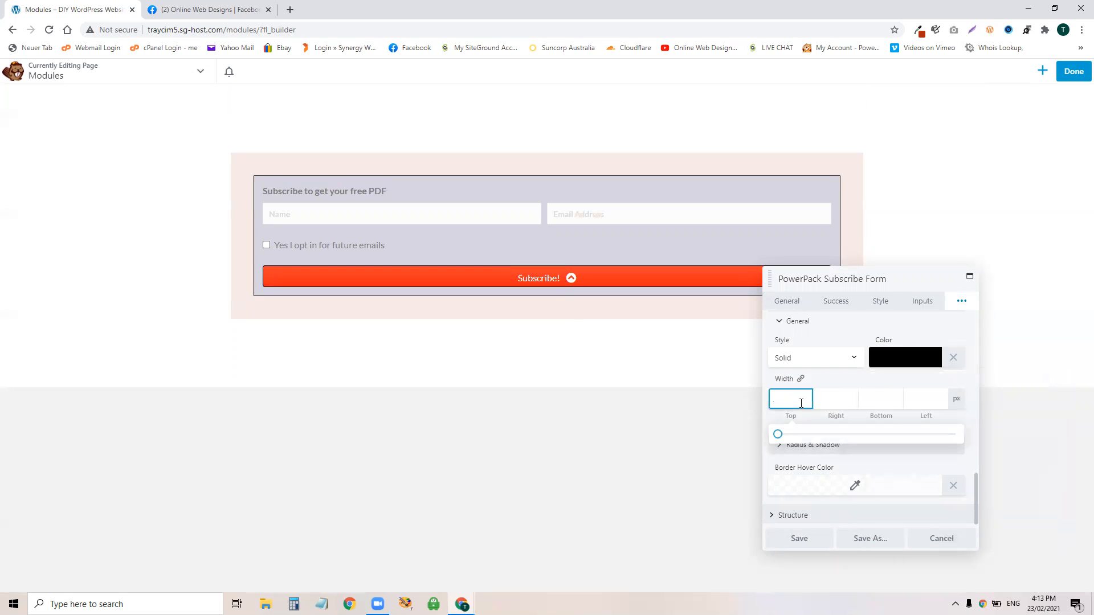
{"action": "left_click", "coordinate": [802, 377]}
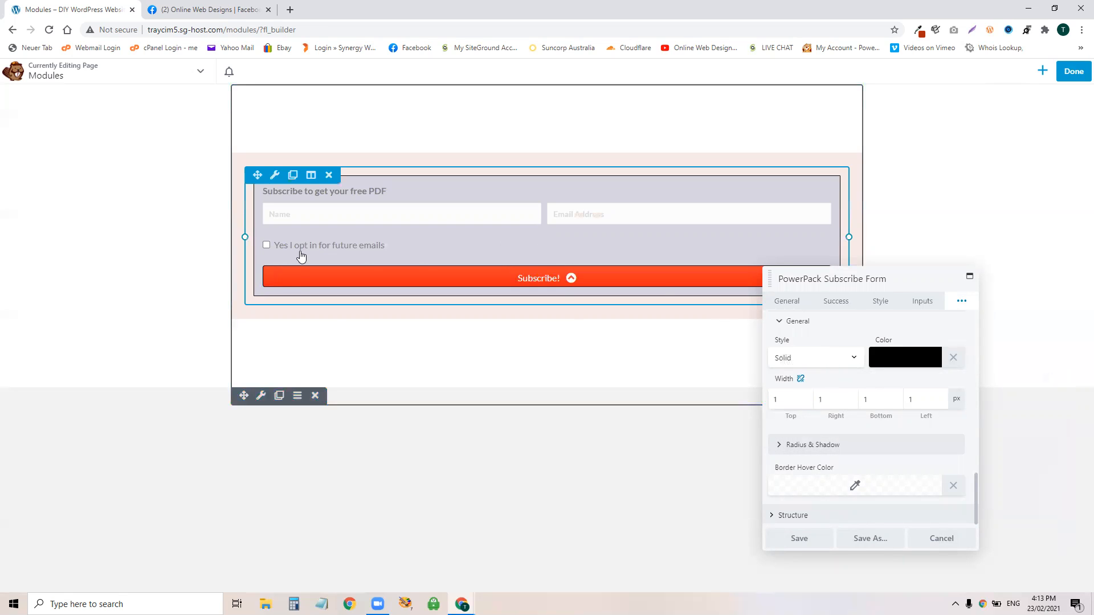
{"action": "left_click", "coordinate": [939, 331]}
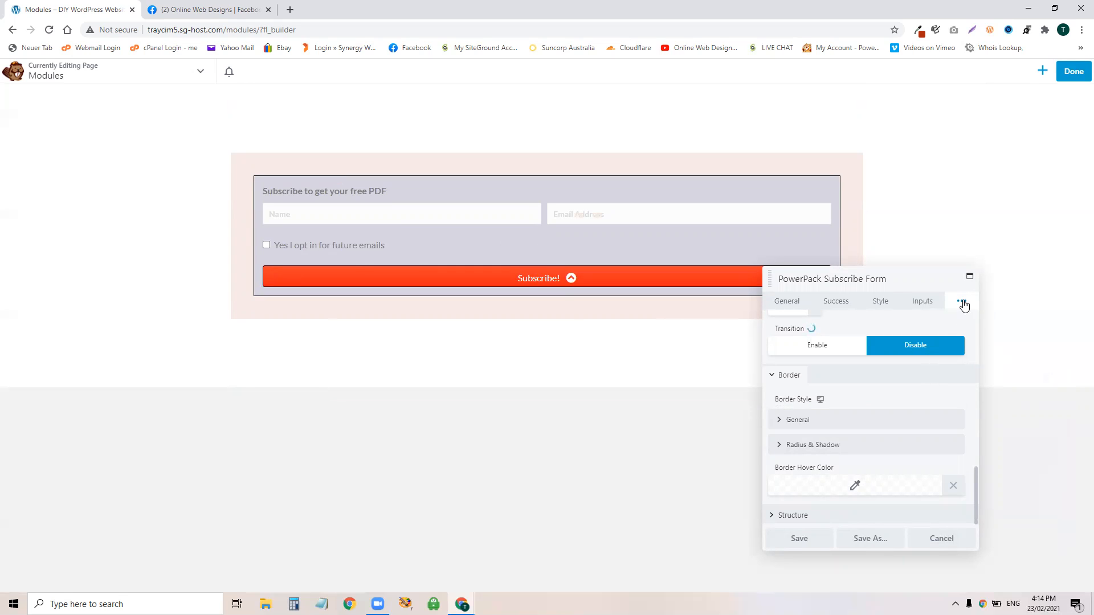
Step: Set the button's padding to 10 px on every side, after briefly trying 50 px
{"action": "left_click", "coordinate": [812, 515]}
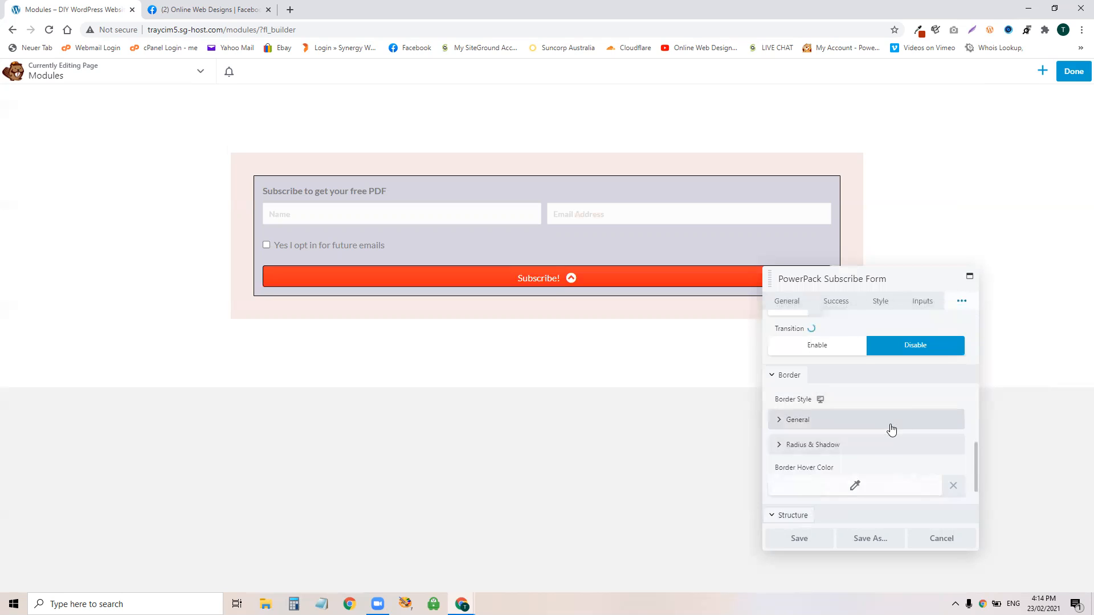
{"action": "scroll", "coordinate": [891, 429], "scroll_direction": "down", "scroll_amount": 2}
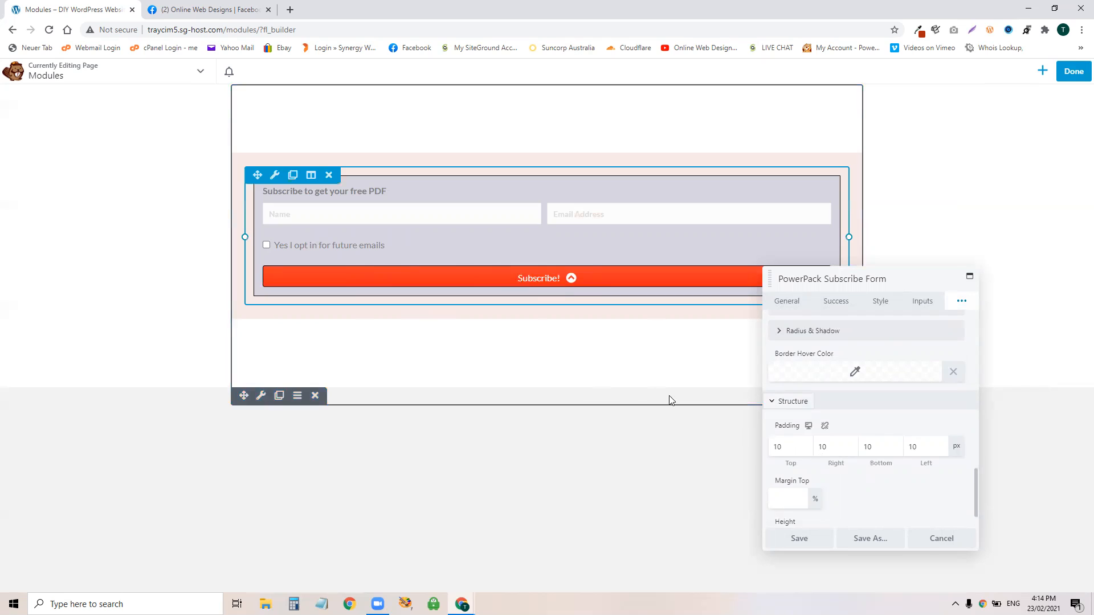
{"action": "double_click", "coordinate": [790, 447]}
{"action": "type", "text": "50"}
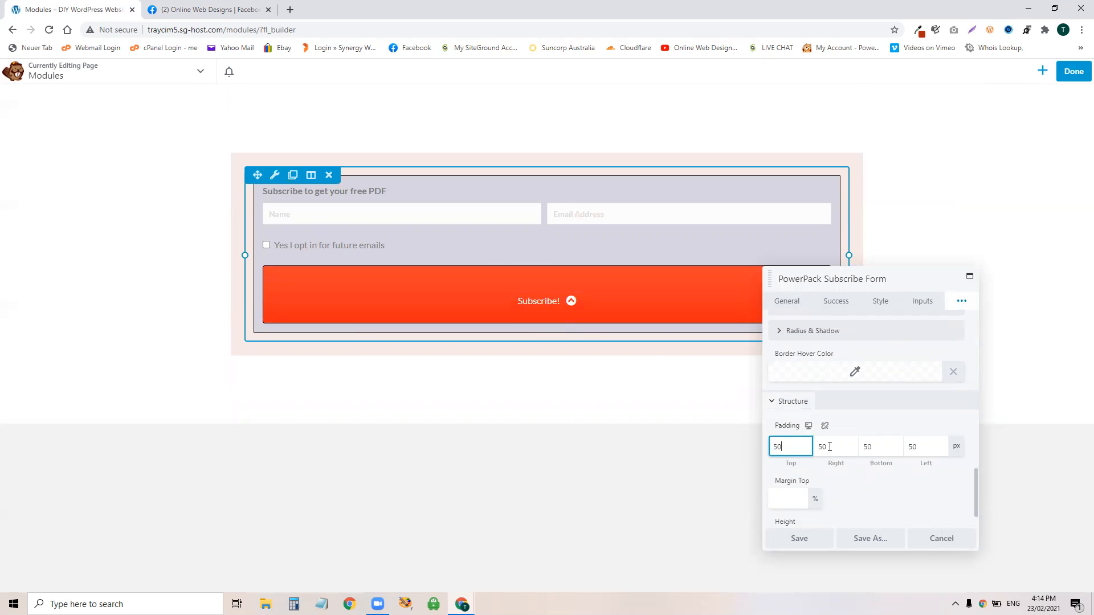
{"action": "type", "text": "10"}
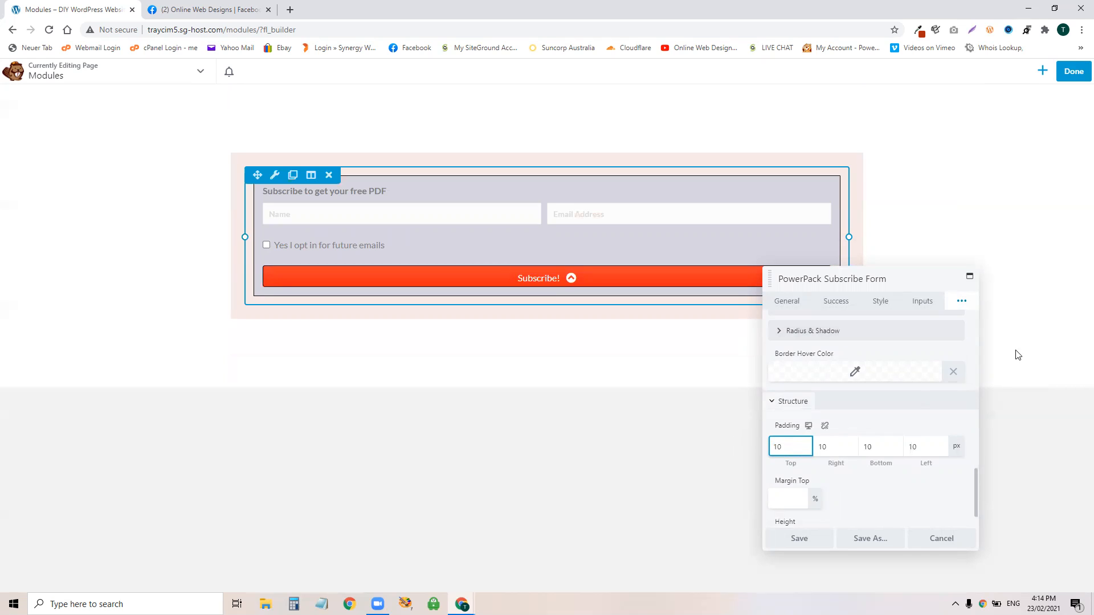
{"action": "left_click", "coordinate": [965, 304]}
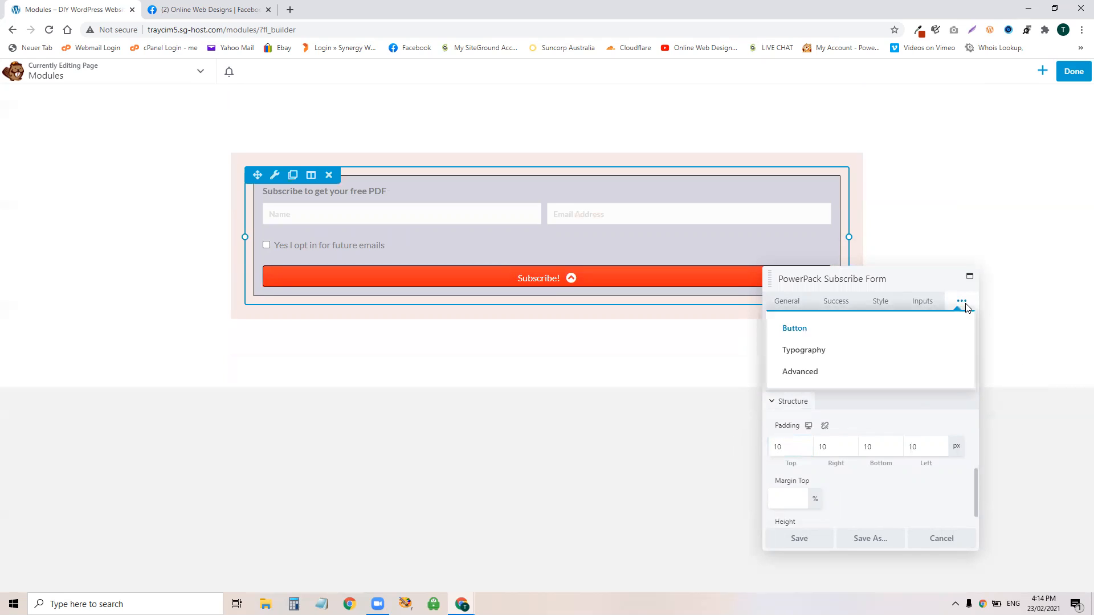
Step: Review the Typography and Advanced settings, then save and close the subscribe form module
{"action": "left_click", "coordinate": [803, 349]}
{"action": "scroll", "coordinate": [895, 449], "scroll_direction": "up", "scroll_amount": 3}
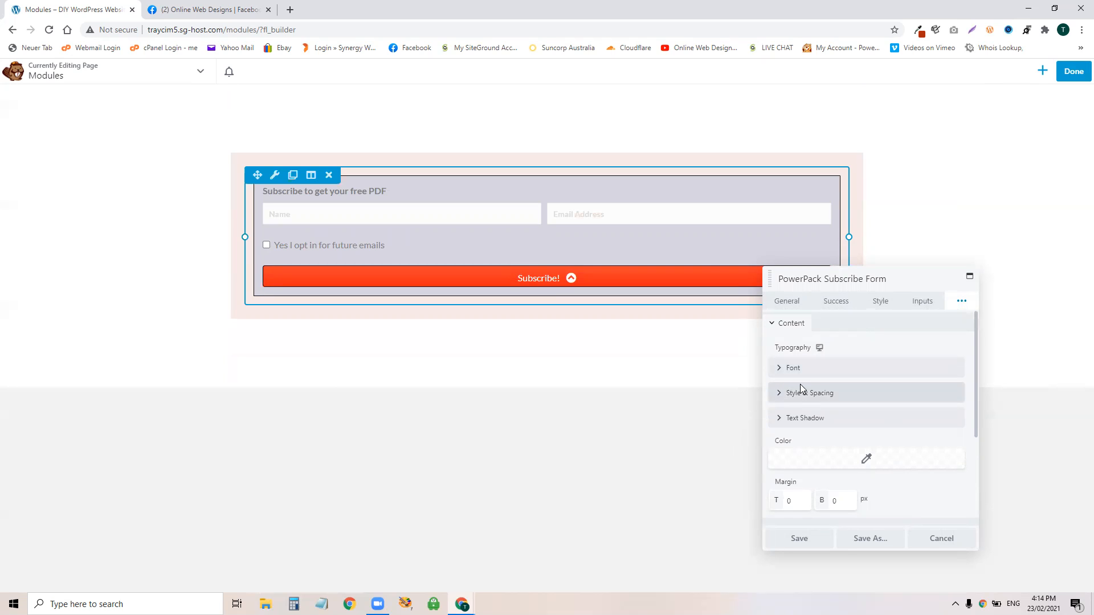
{"action": "left_click", "coordinate": [961, 300]}
{"action": "left_click", "coordinate": [832, 376]}
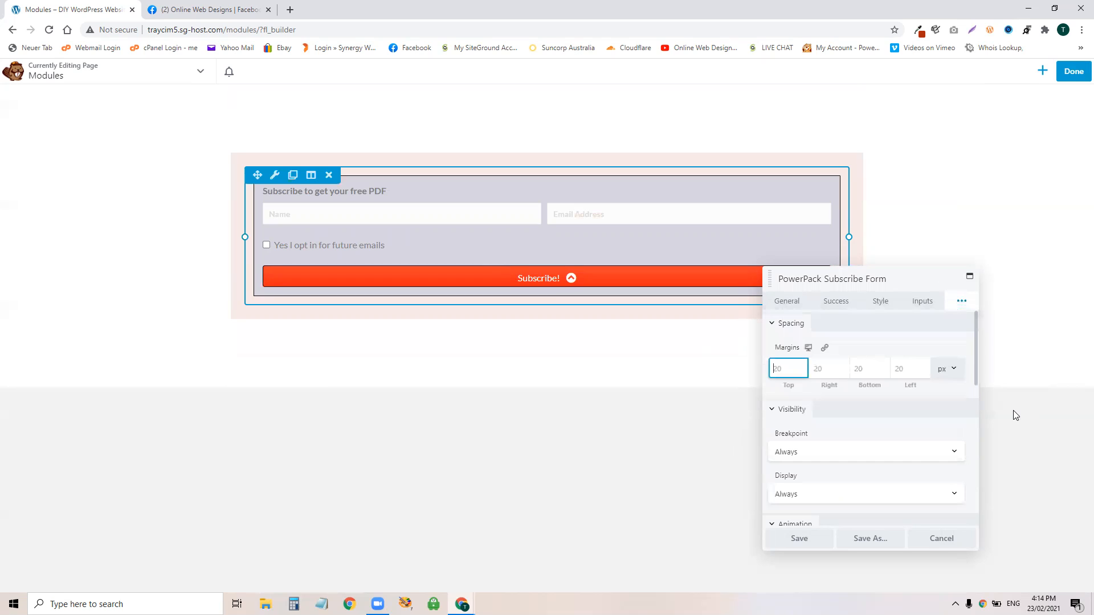
{"action": "left_click", "coordinate": [800, 540]}
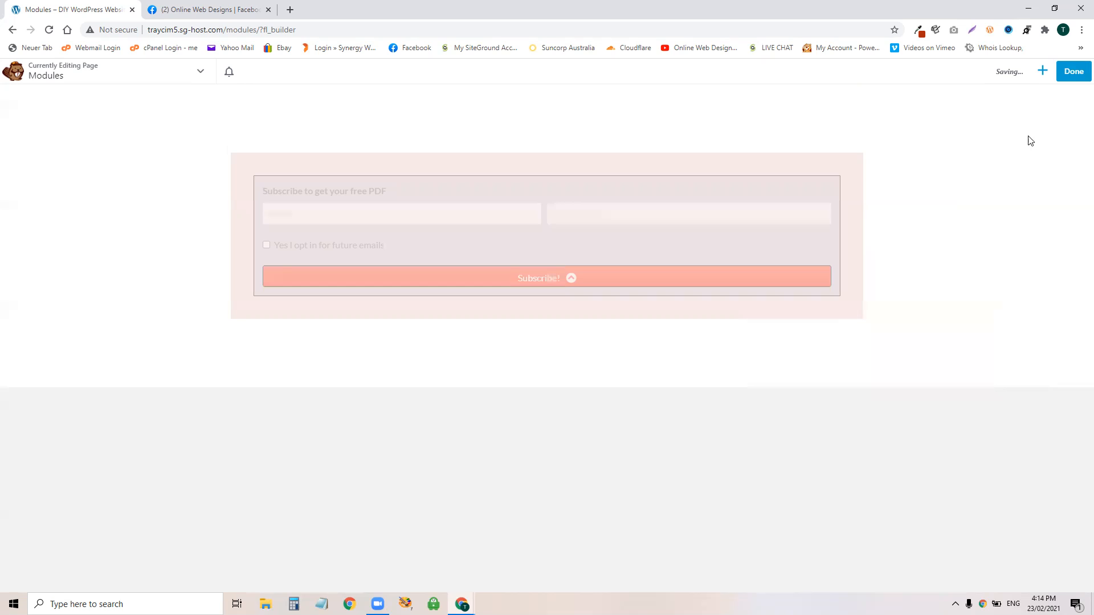
Step: Search modules for 'sub' and drop a PowerPack Subscribe Form below the first form
{"action": "left_click", "coordinate": [1043, 71]}
{"action": "left_click", "coordinate": [1068, 127]}
{"action": "type", "text": "sub"}
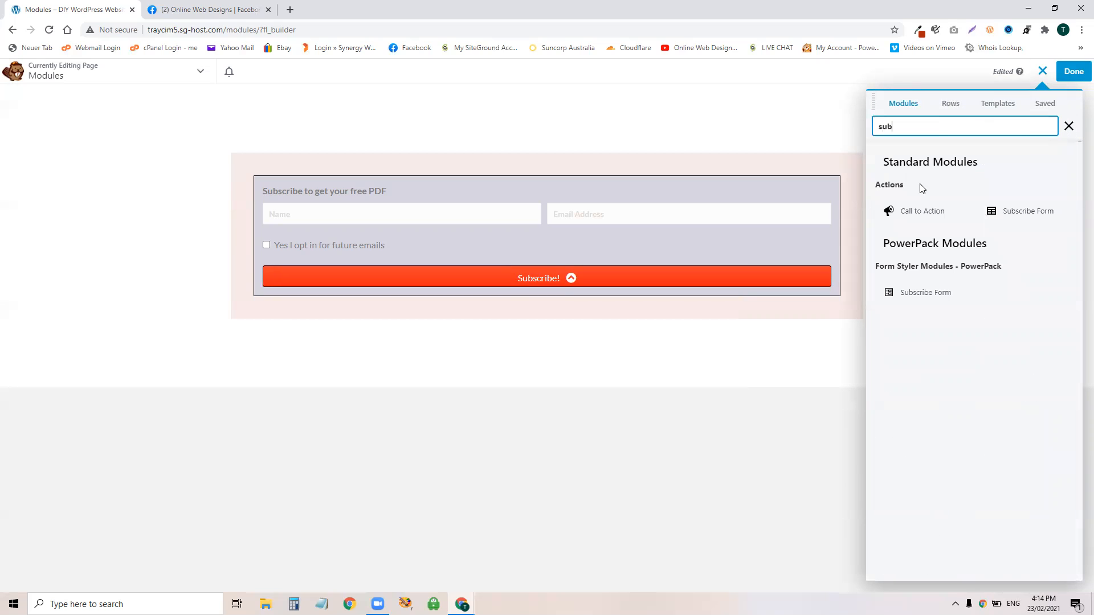
{"action": "left_click_drag", "start_coordinate": [942, 292], "coordinate": [342, 359]}
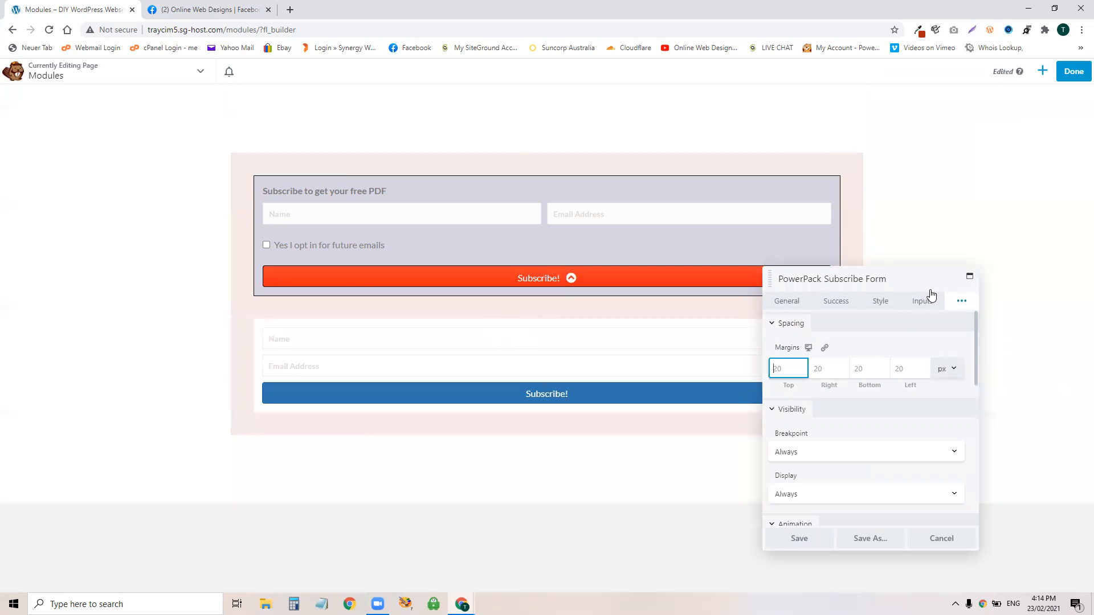
{"action": "left_click", "coordinate": [452, 246]}
{"action": "left_click", "coordinate": [655, 343]}
Step: Connect the new form to the Email Address service with the connected account and save it
{"action": "left_click", "coordinate": [784, 301]}
{"action": "left_click", "coordinate": [844, 347]}
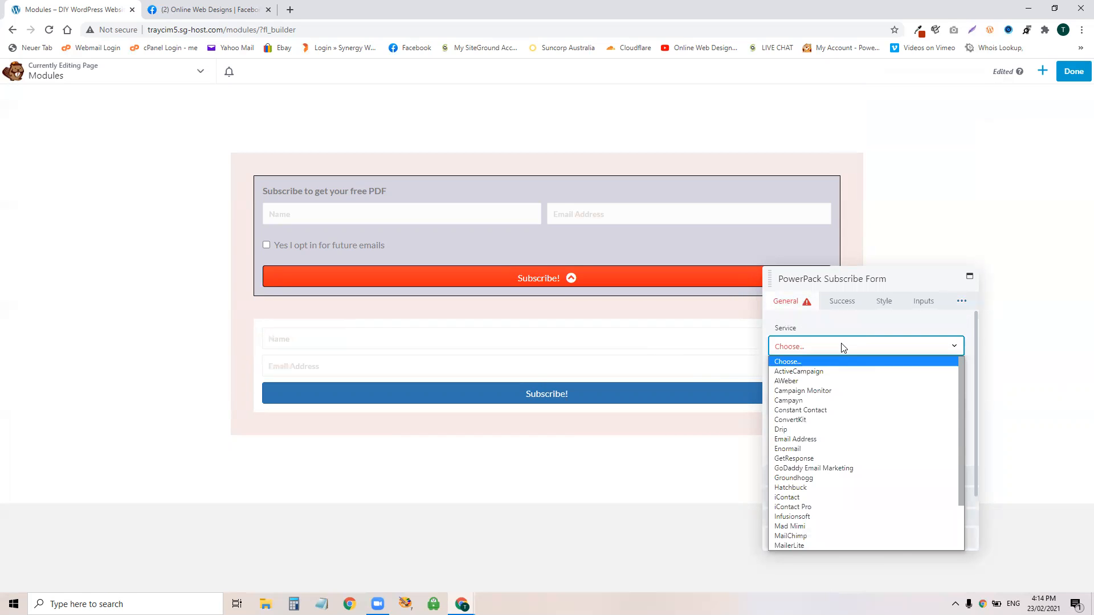
{"action": "left_click", "coordinate": [804, 439]}
{"action": "left_click", "coordinate": [819, 390]}
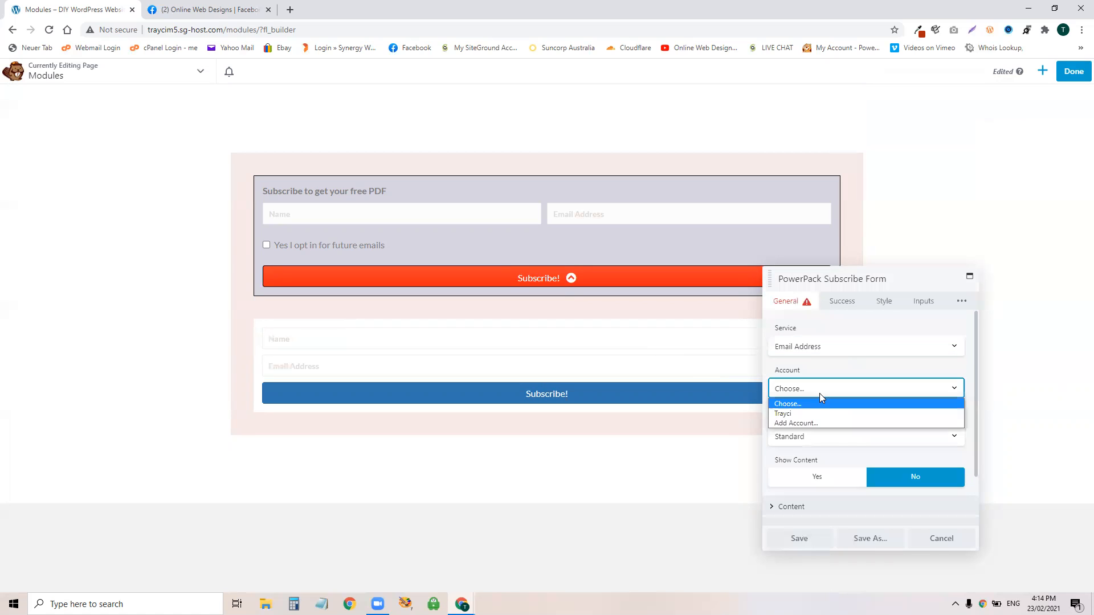
{"action": "left_click", "coordinate": [807, 413]}
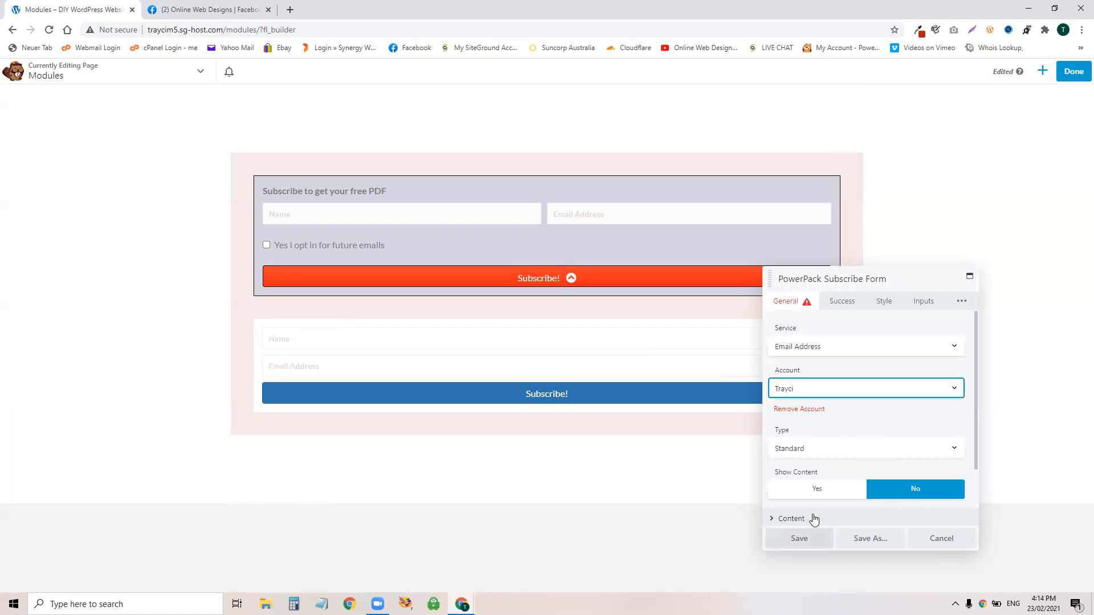
{"action": "left_click", "coordinate": [793, 542]}
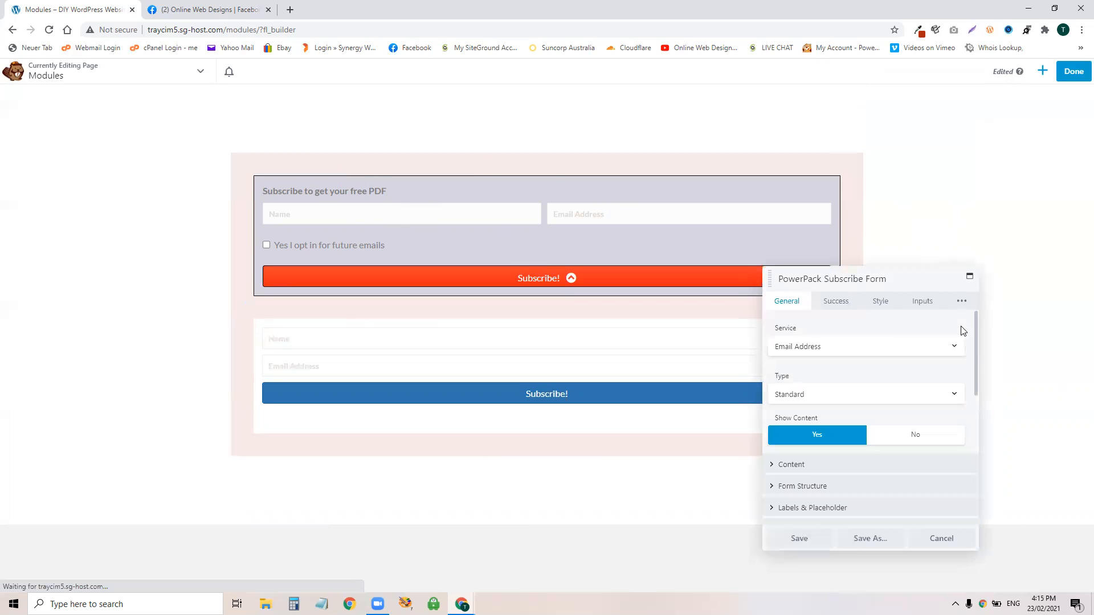
{"action": "left_click", "coordinate": [961, 302]}
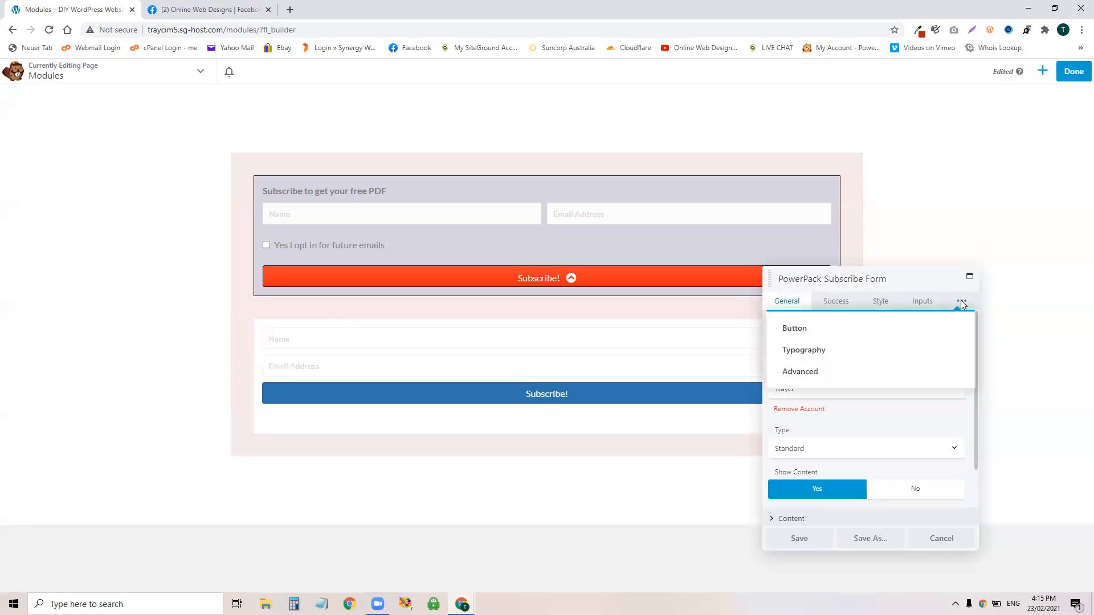
{"action": "left_click", "coordinate": [856, 369]}
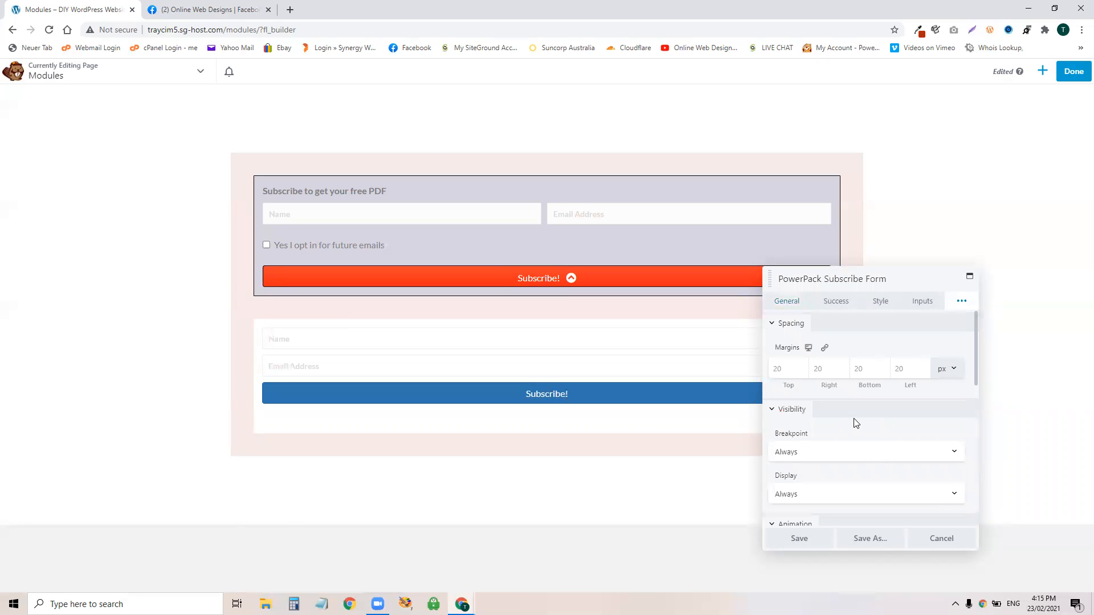
{"action": "scroll", "coordinate": [854, 421], "scroll_direction": "down", "scroll_amount": 7}
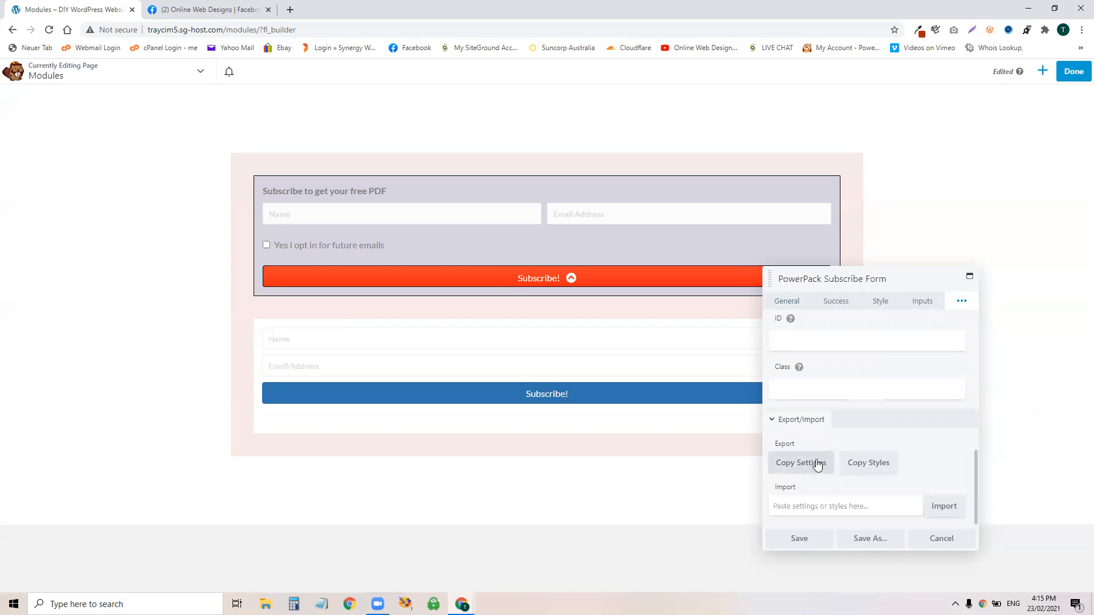
Step: Copy the first form's settings via Export/Import, then paste and import them into the second form
{"action": "left_click", "coordinate": [787, 466]}
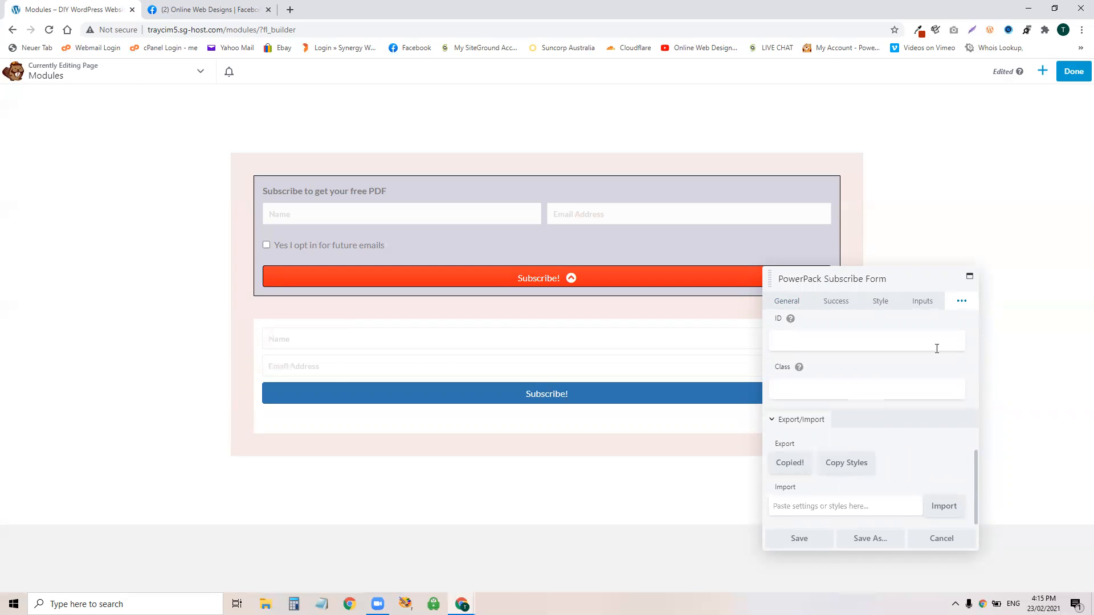
{"action": "left_click", "coordinate": [456, 336]}
{"action": "scroll", "coordinate": [897, 447], "scroll_direction": "down", "scroll_amount": 5}
{"action": "right_click", "coordinate": [836, 506]}
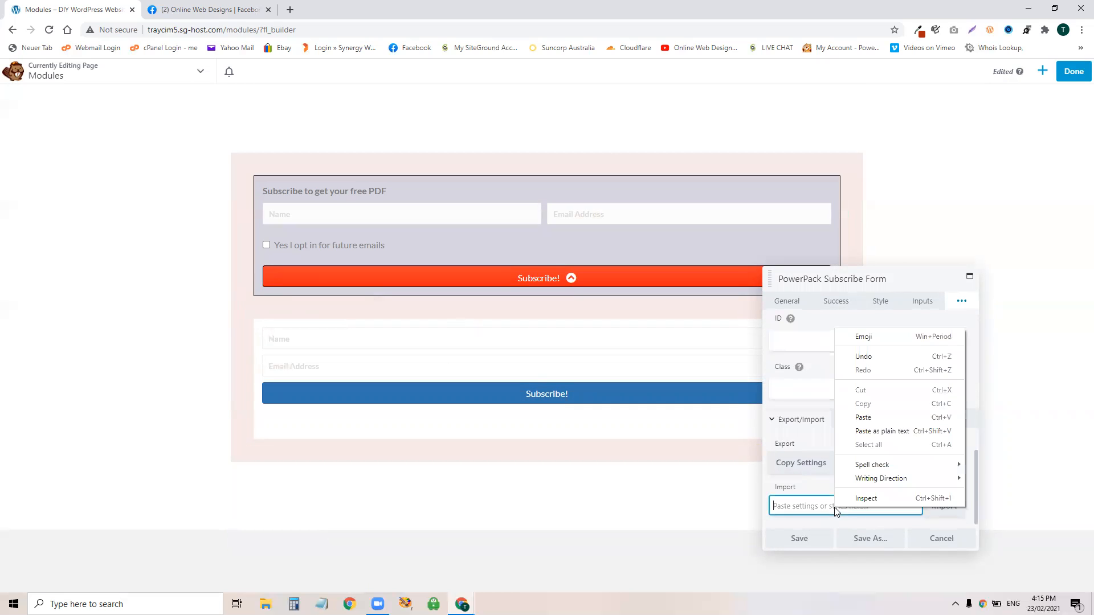
{"action": "left_click", "coordinate": [886, 417]}
{"action": "left_click", "coordinate": [957, 506]}
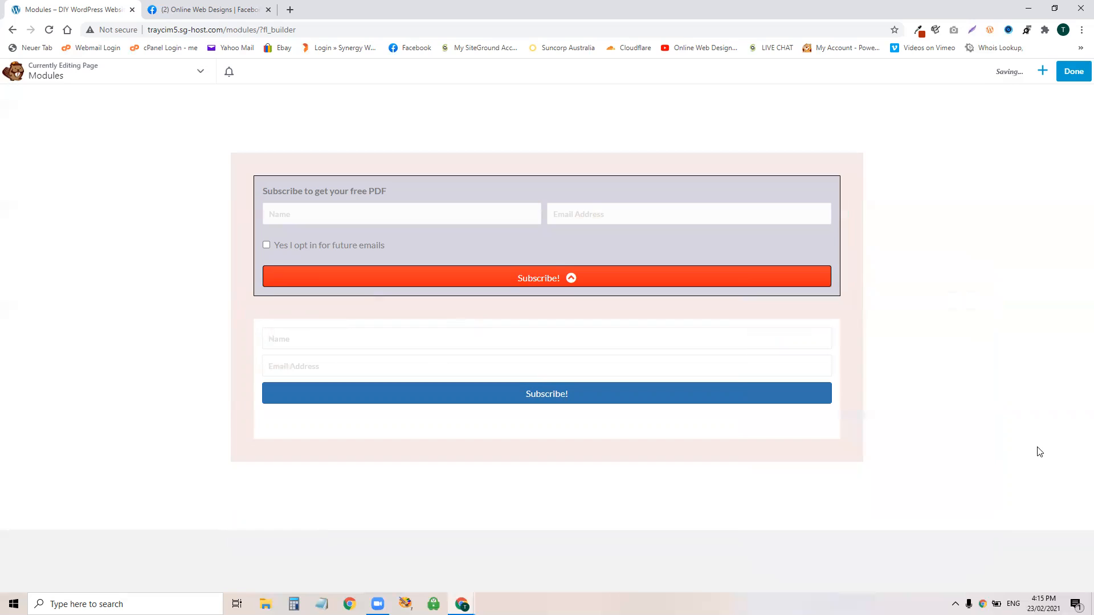